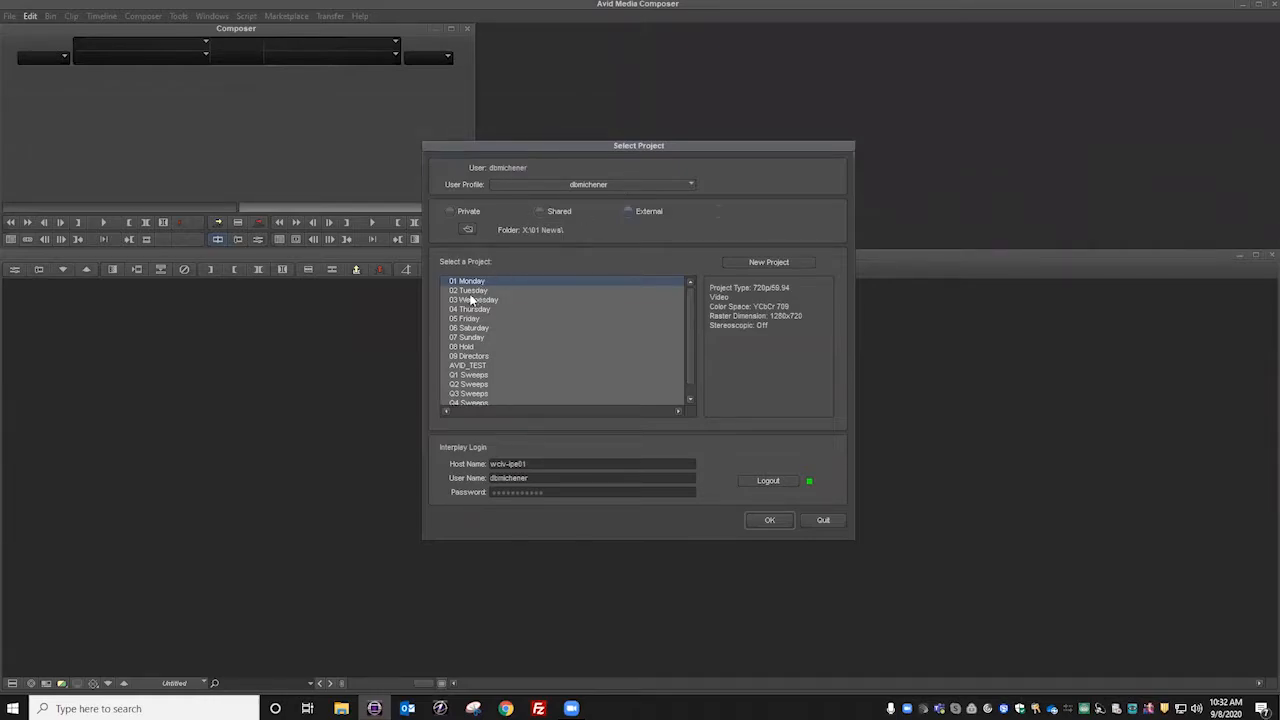
Step: Open the 01 Monday project to look over its bins, and close it again
{"action": "left_click", "coordinate": [768, 521]}
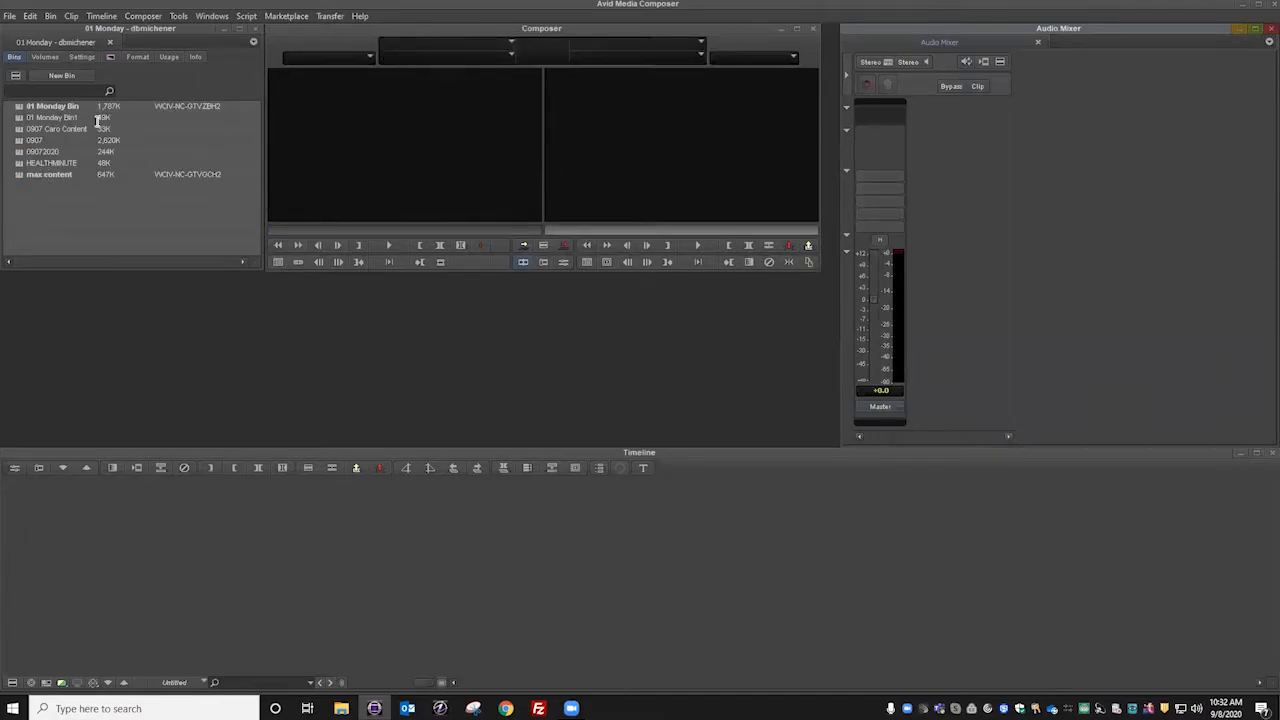
{"action": "left_click", "coordinate": [254, 32]}
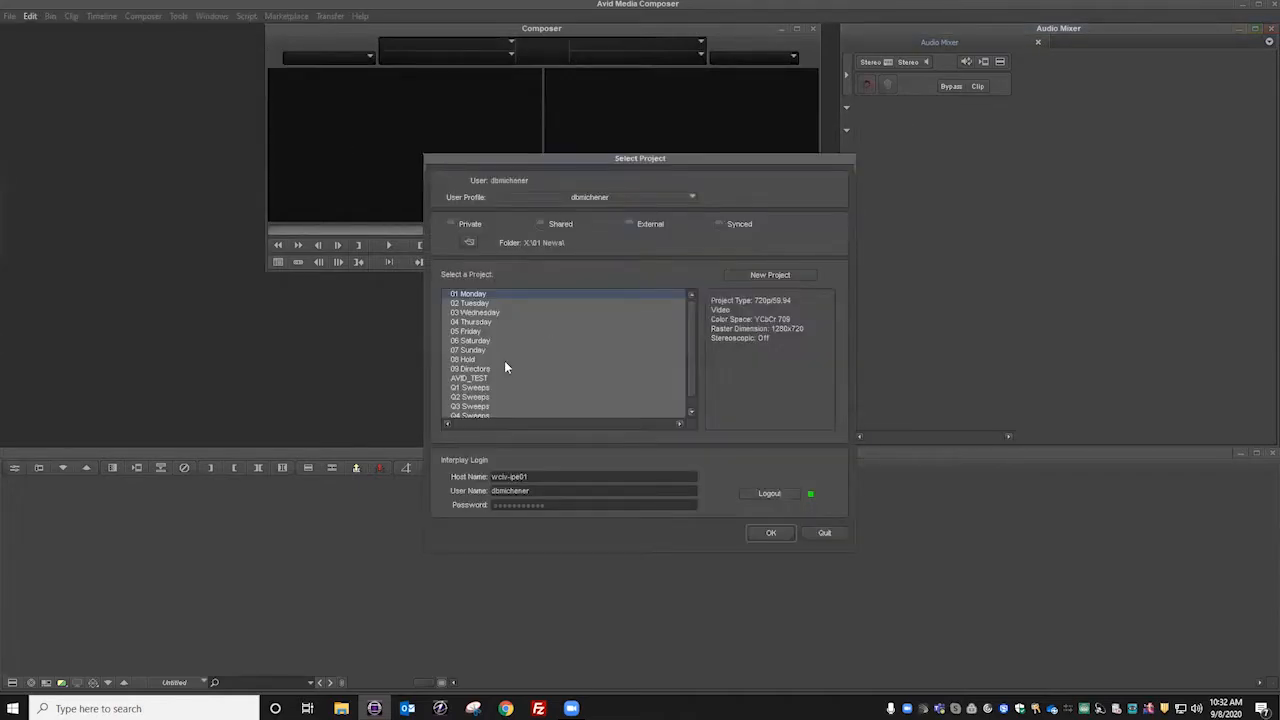
Step: Open the 05 Friday project and close its open EJ03 bin, accepting the proposed Interplay check-in folder
{"action": "left_click", "coordinate": [480, 333]}
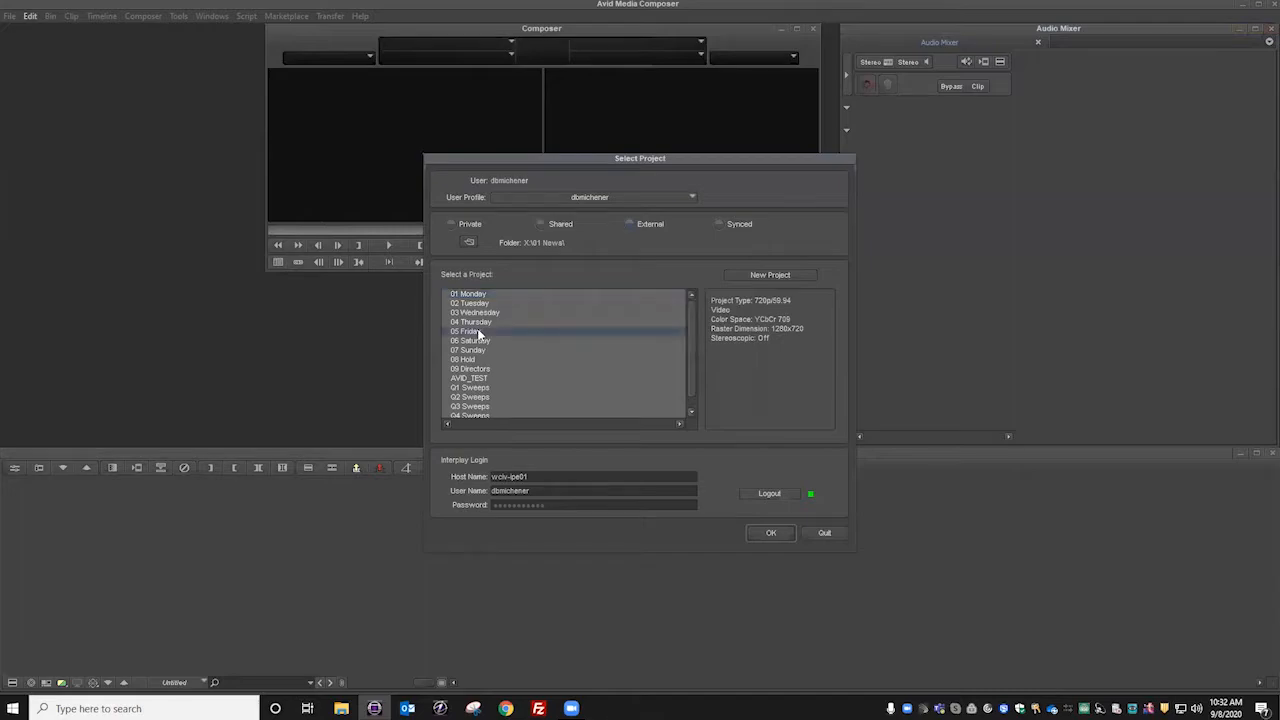
{"action": "left_click", "coordinate": [772, 534]}
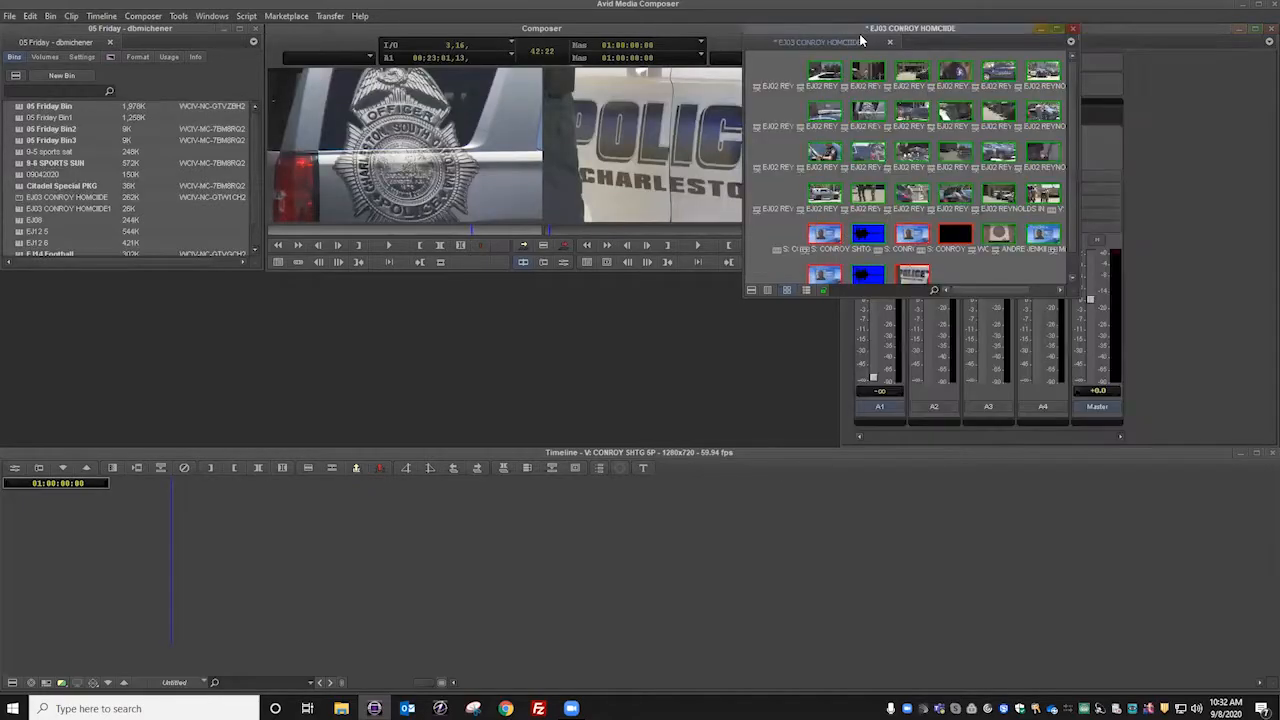
{"action": "left_click", "coordinate": [1073, 30]}
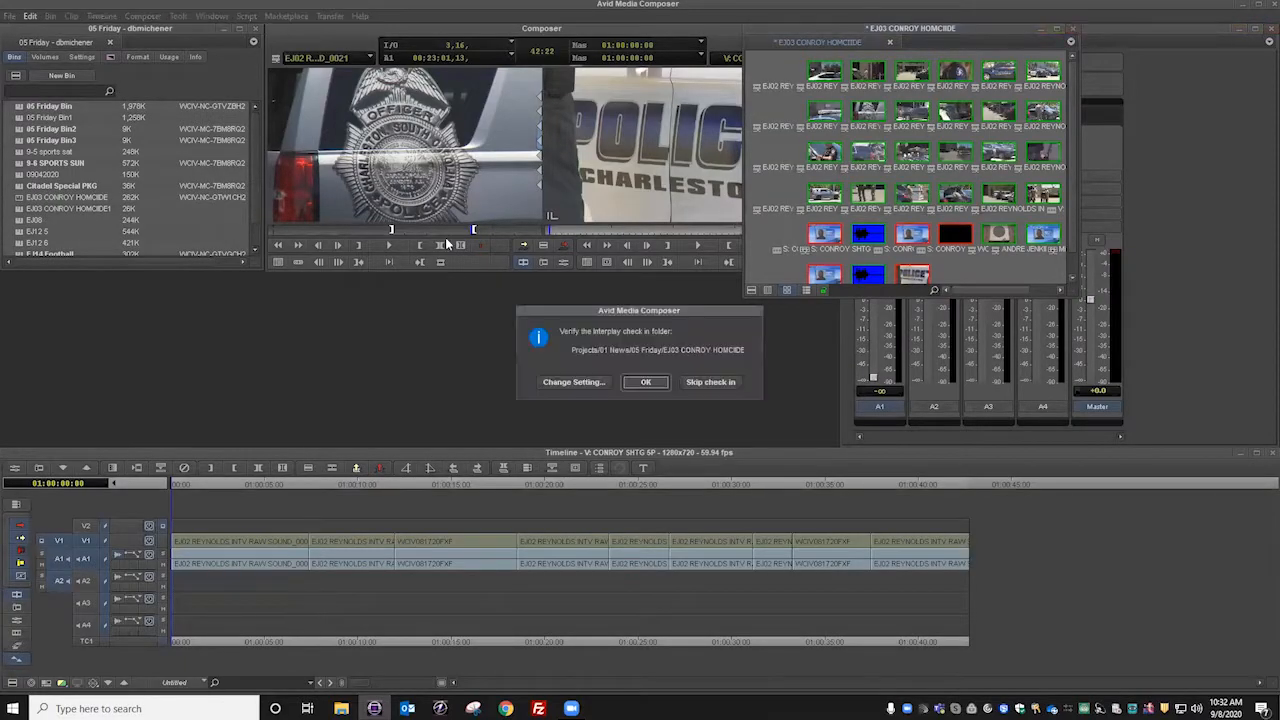
{"action": "left_click", "coordinate": [650, 381]}
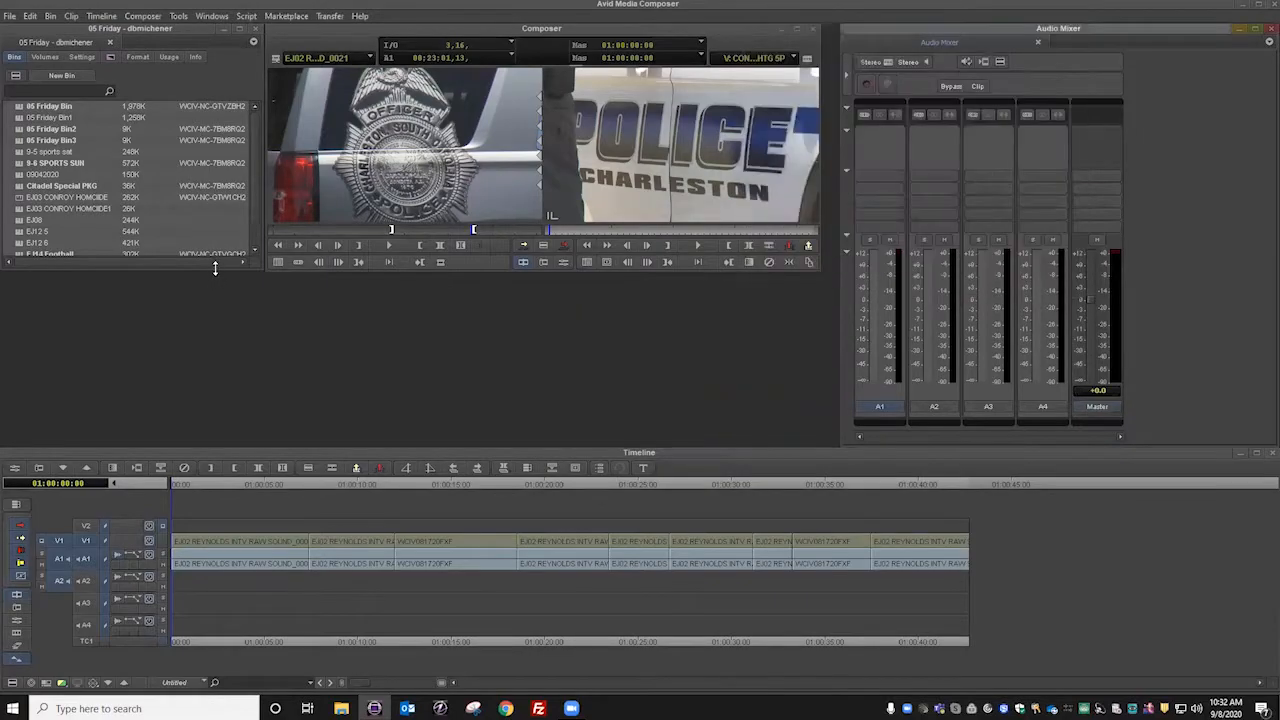
Step: Lengthen the 05 Friday bin list to view it, close that project and select 03 Wednesday in the project list
{"action": "mouse_move", "coordinate": [219, 269]}
{"action": "left_mouse_down"}
{"action": "mouse_move", "coordinate": [231, 354]}
{"action": "mouse_move", "coordinate": [220, 396]}
{"action": "left_mouse_up"}
{"action": "left_click", "coordinate": [255, 31]}
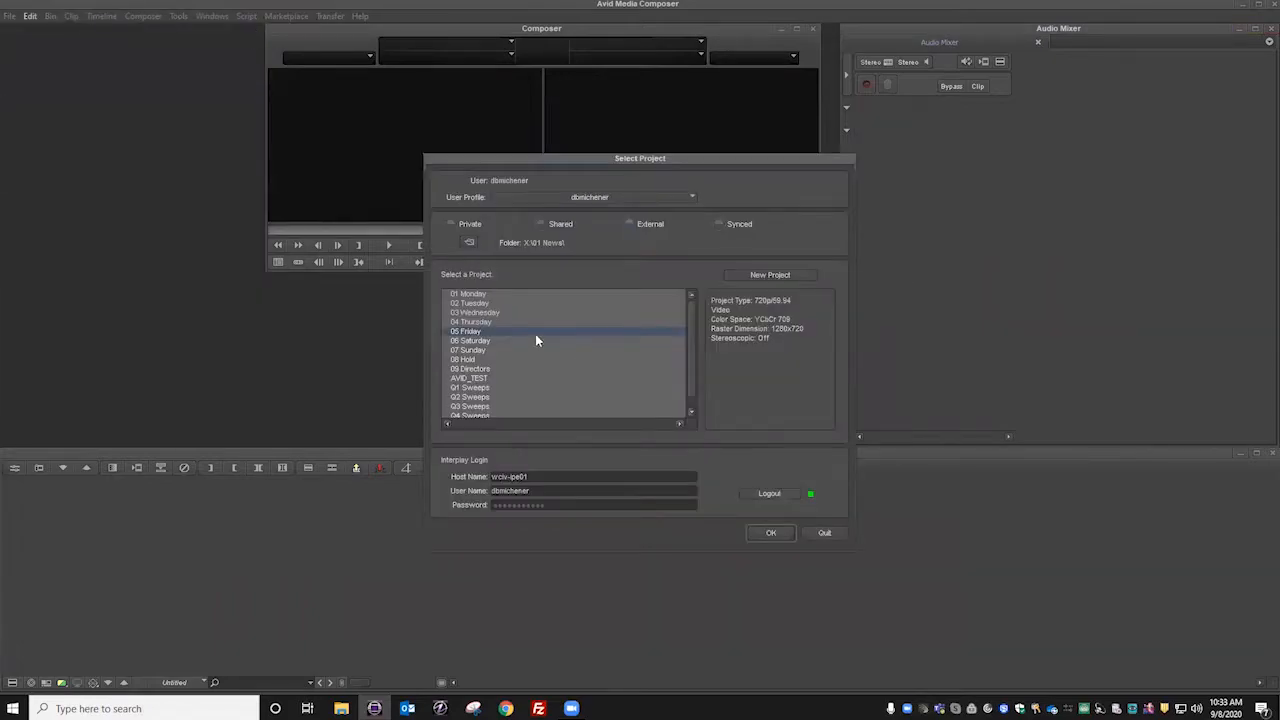
{"action": "left_click", "coordinate": [466, 304]}
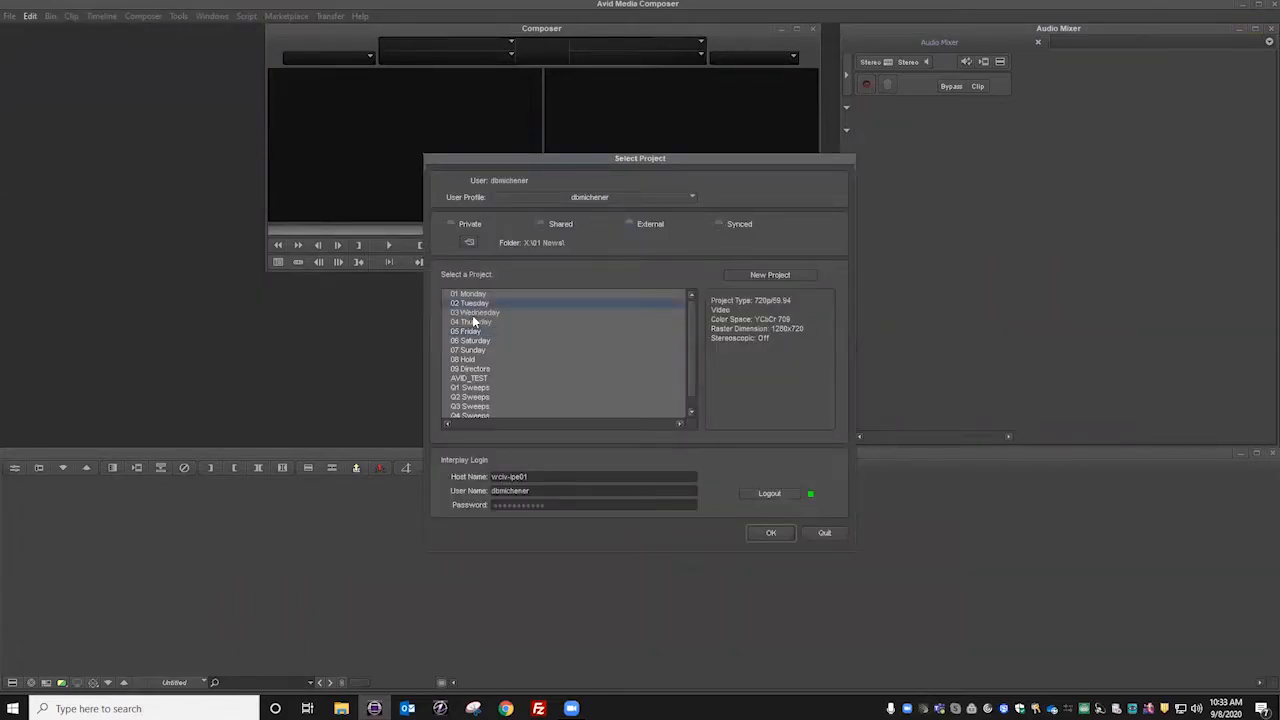
{"action": "left_click", "coordinate": [472, 312]}
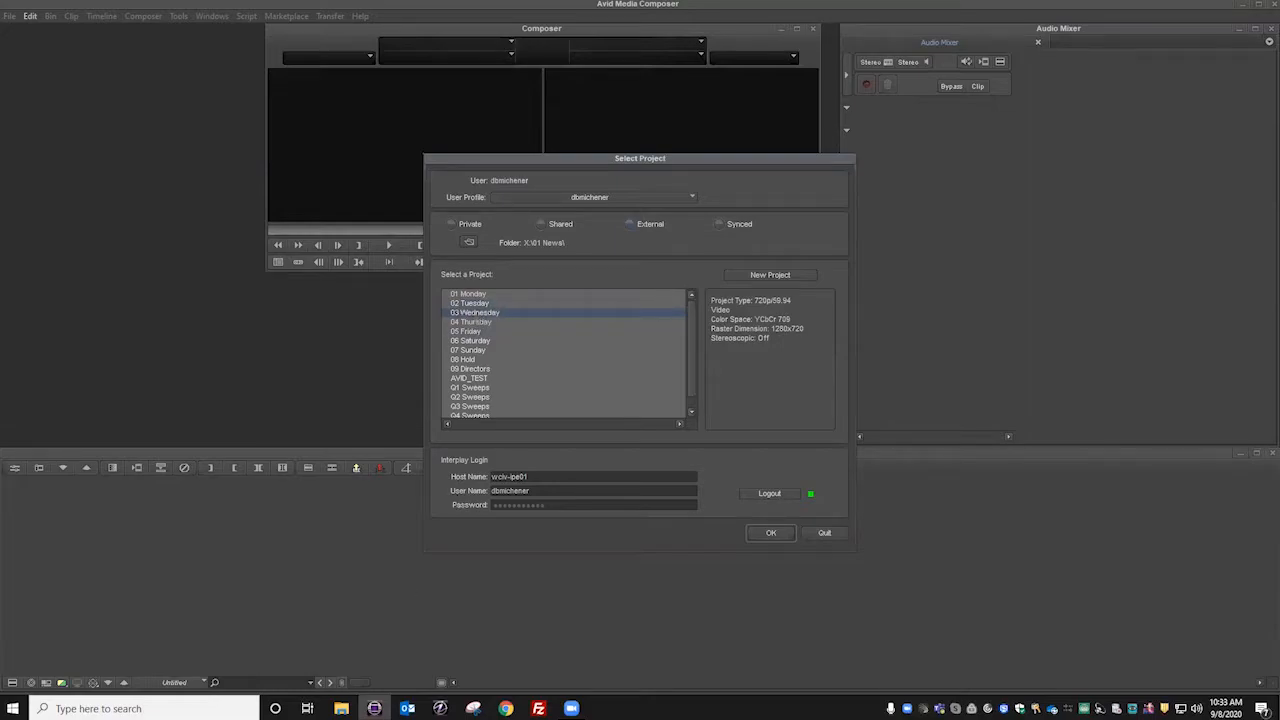
Step: Switch to File Explorer and arrange two narrowed windows of it side by side
{"action": "left_click", "coordinate": [341, 708]}
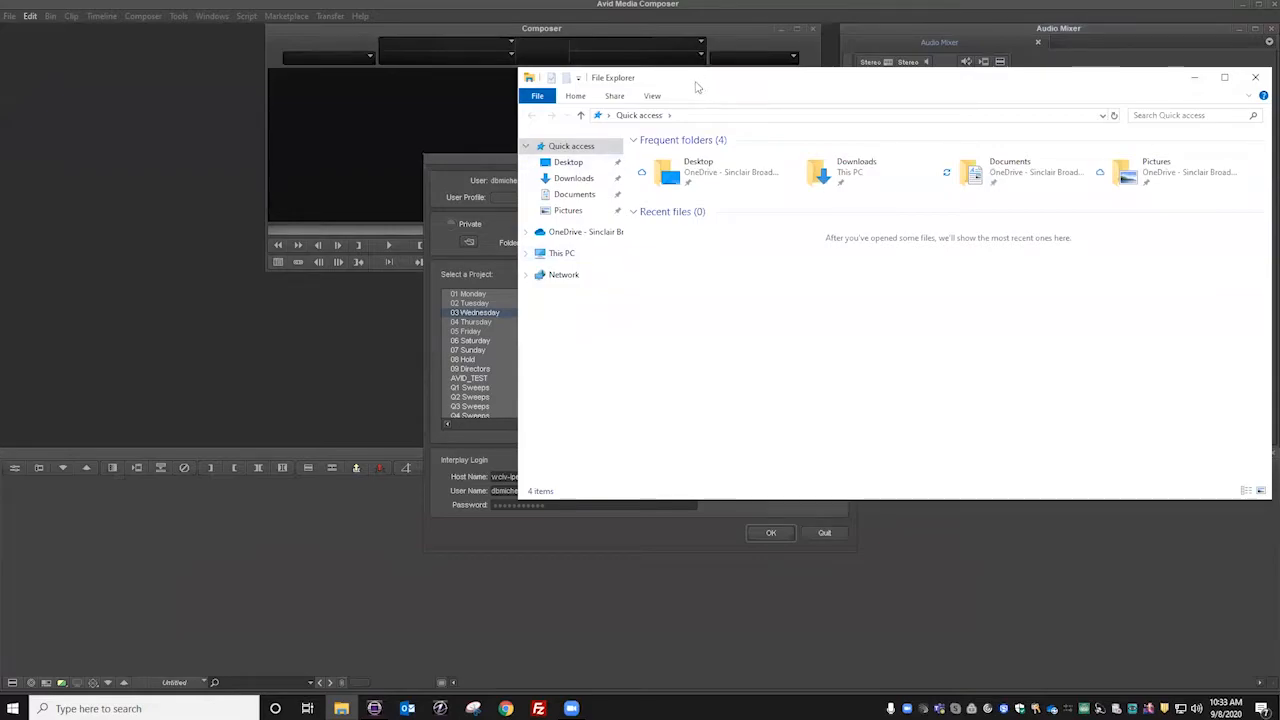
{"action": "left_click_drag", "start_coordinate": [697, 87], "coordinate": [185, 68]}
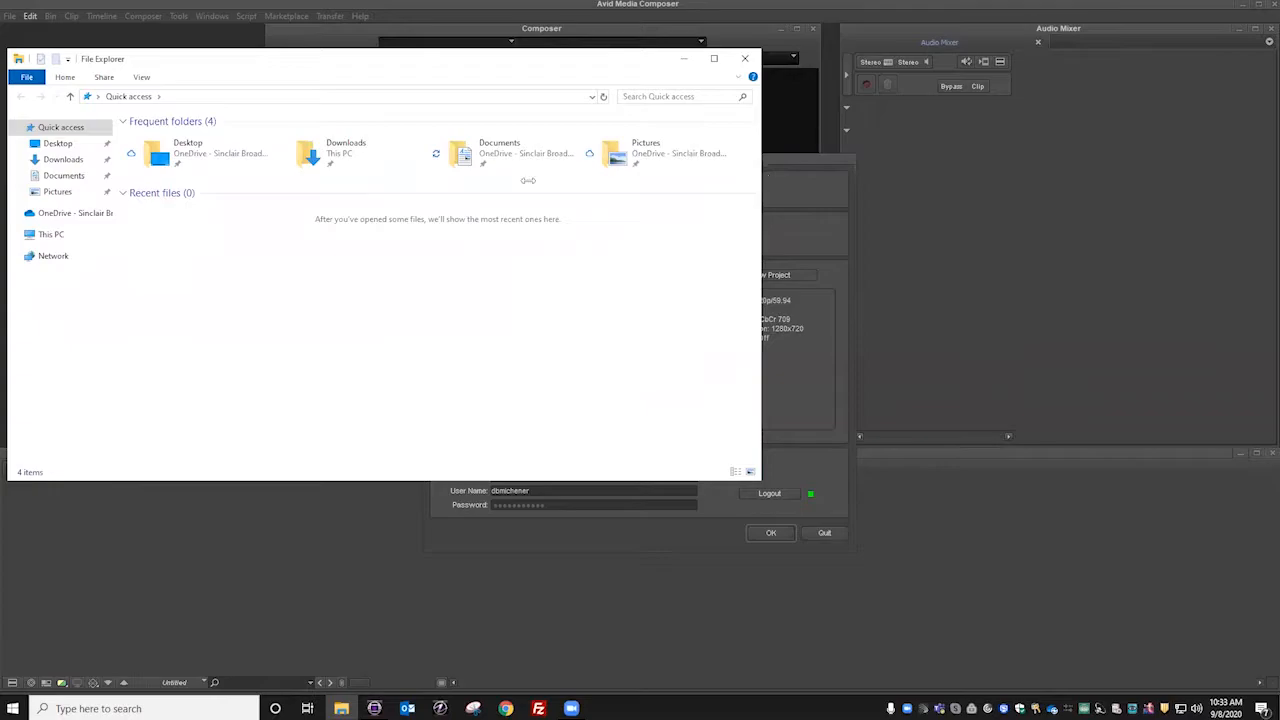
{"action": "left_click_drag", "start_coordinate": [528, 180], "coordinate": [528, 180]}
{"action": "right_click", "coordinate": [345, 707]}
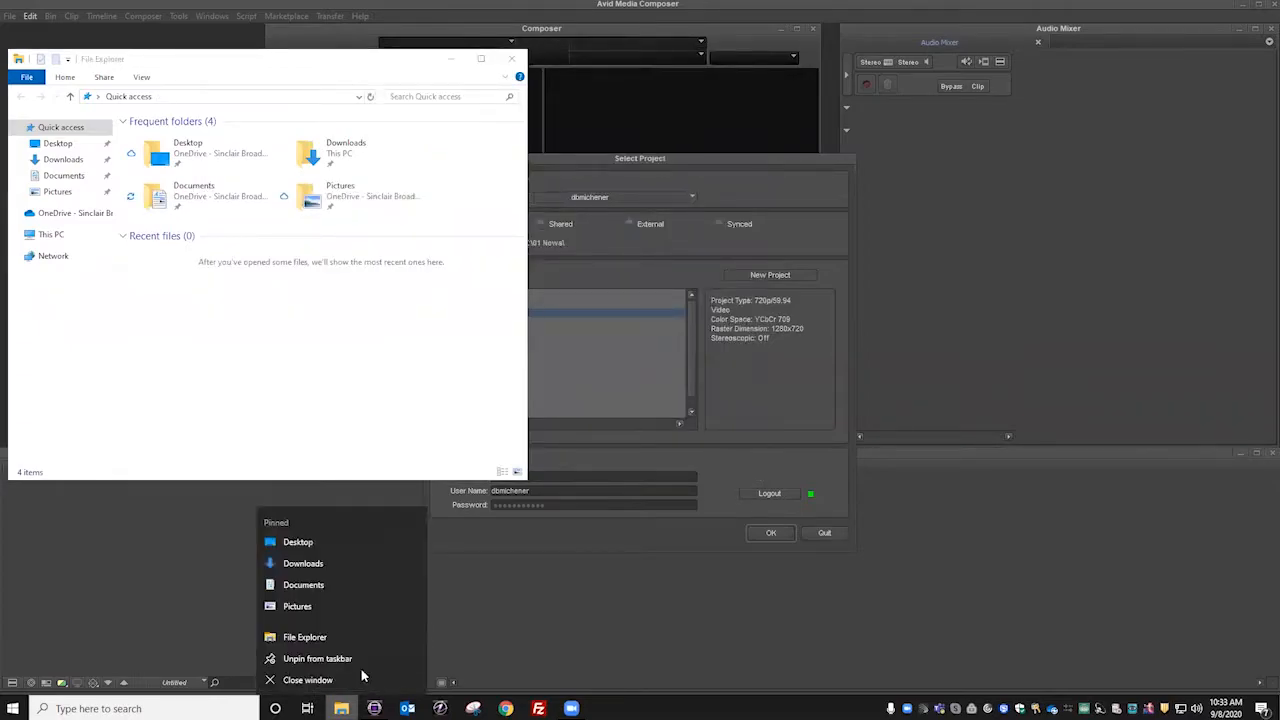
{"action": "left_click", "coordinate": [325, 637]}
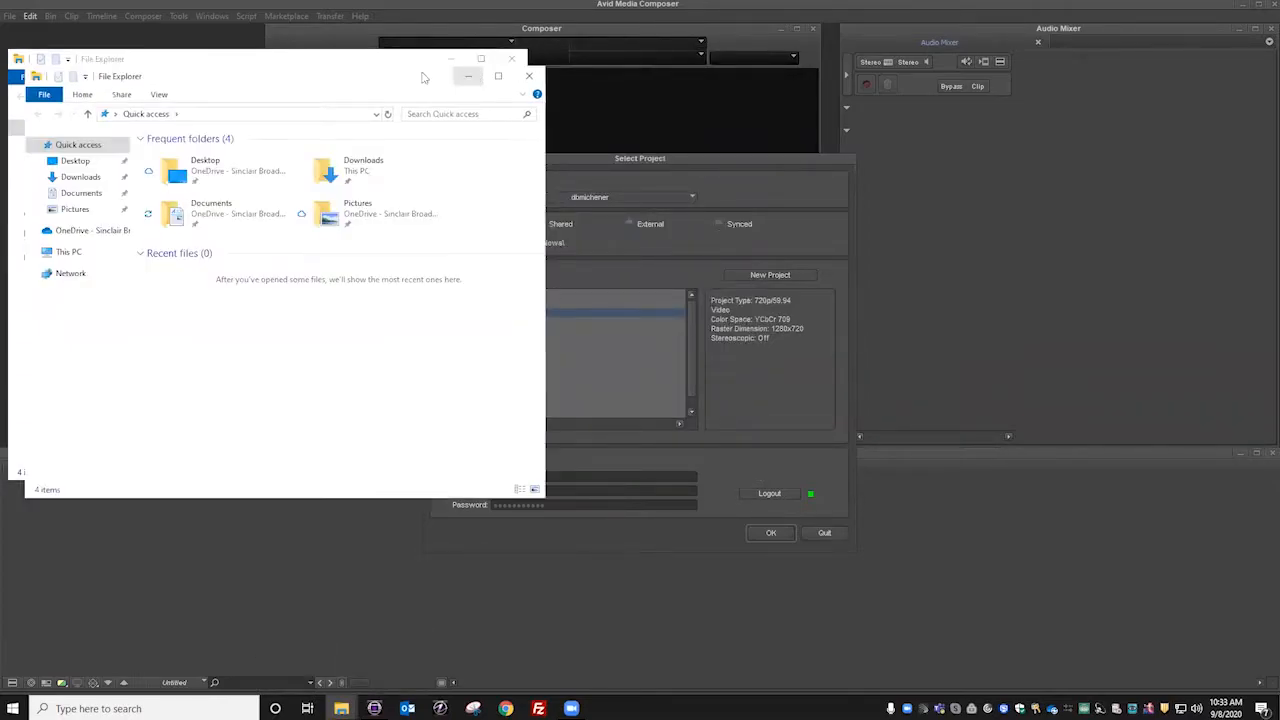
{"action": "left_click_drag", "start_coordinate": [396, 81], "coordinate": [966, 63]}
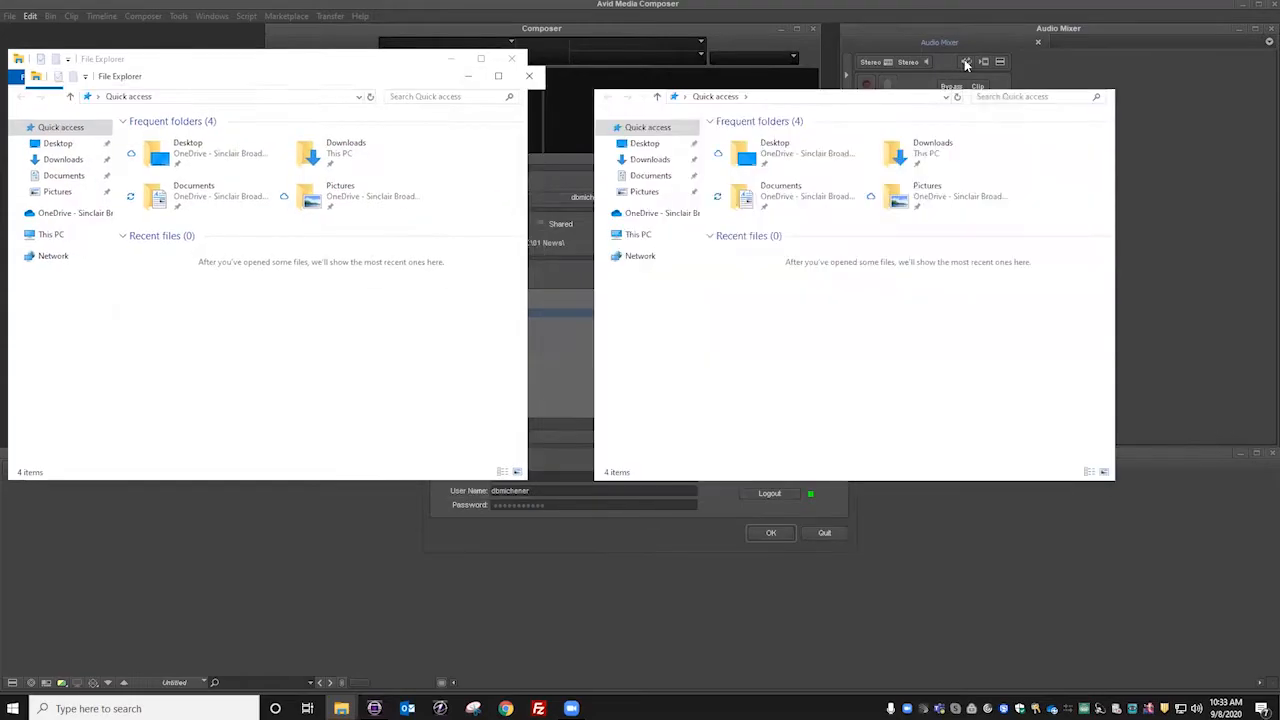
Step: In the newly opened File Explorer window, browse to the 01 News folder on the Projects (X:) network drive
{"action": "left_click", "coordinate": [634, 238]}
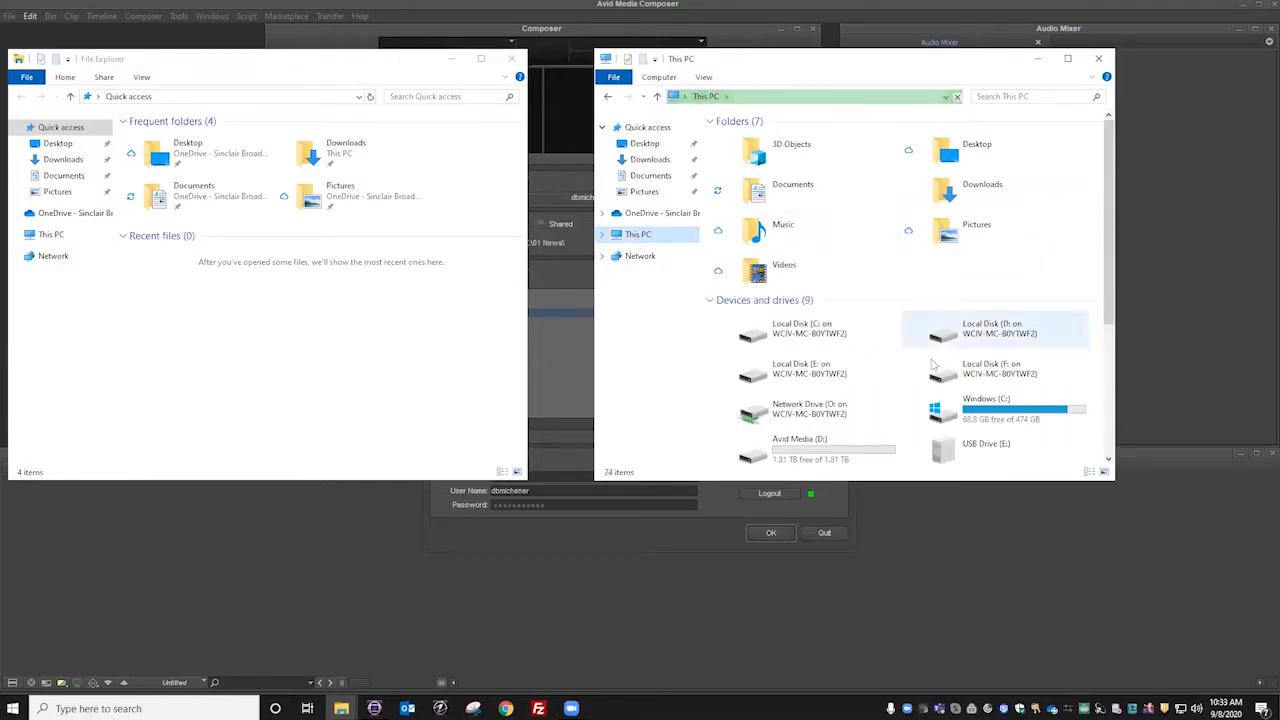
{"action": "scroll", "coordinate": [932, 364], "scroll_direction": "down", "scroll_amount": 5}
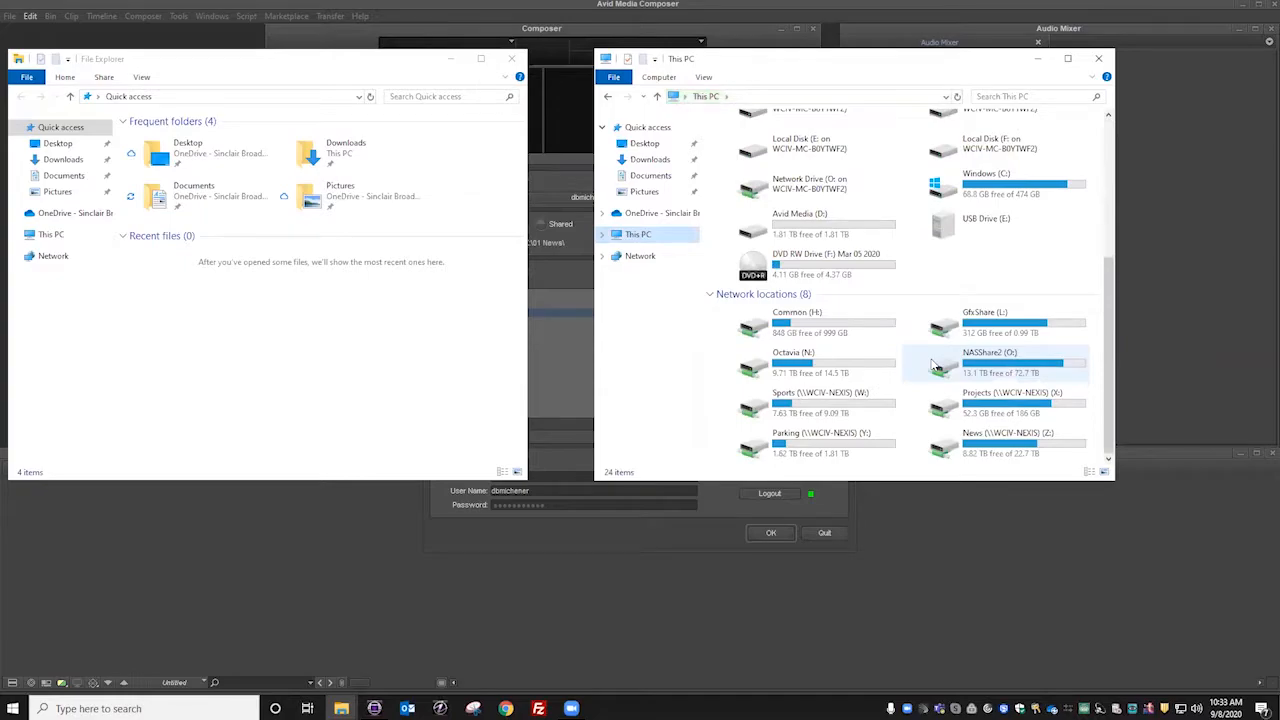
{"action": "double_click", "coordinate": [996, 413]}
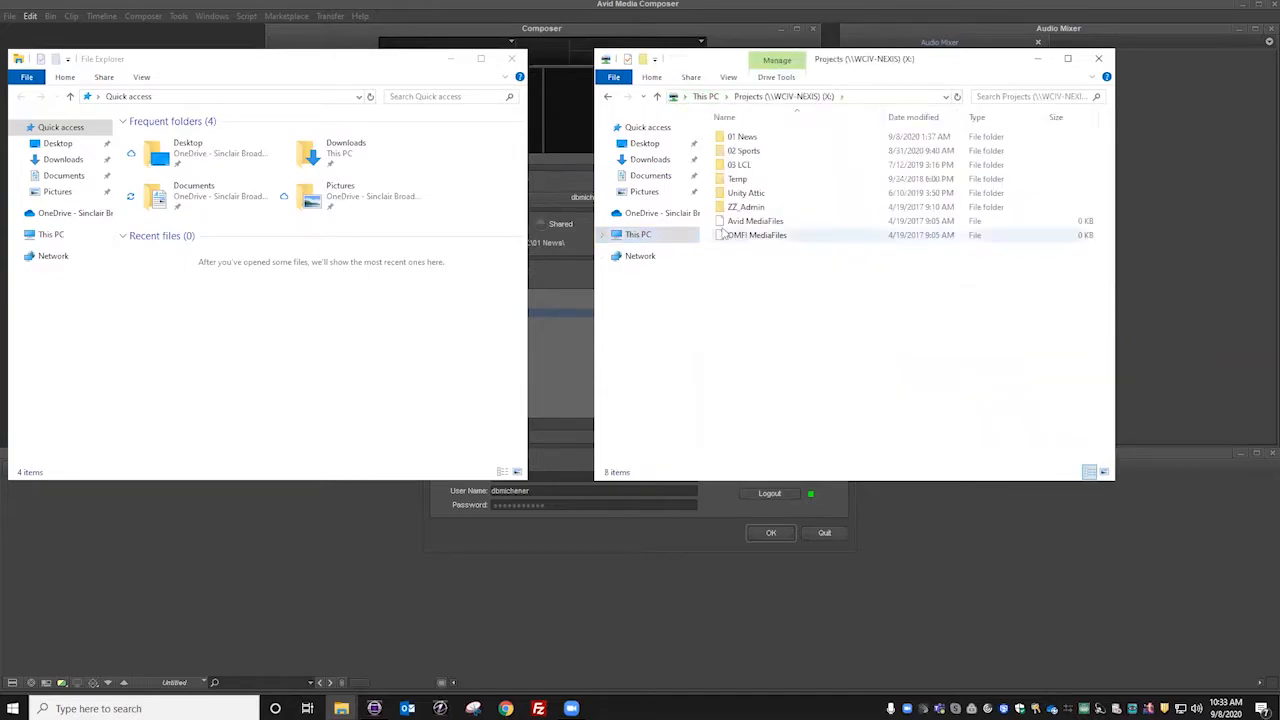
{"action": "double_click", "coordinate": [744, 137]}
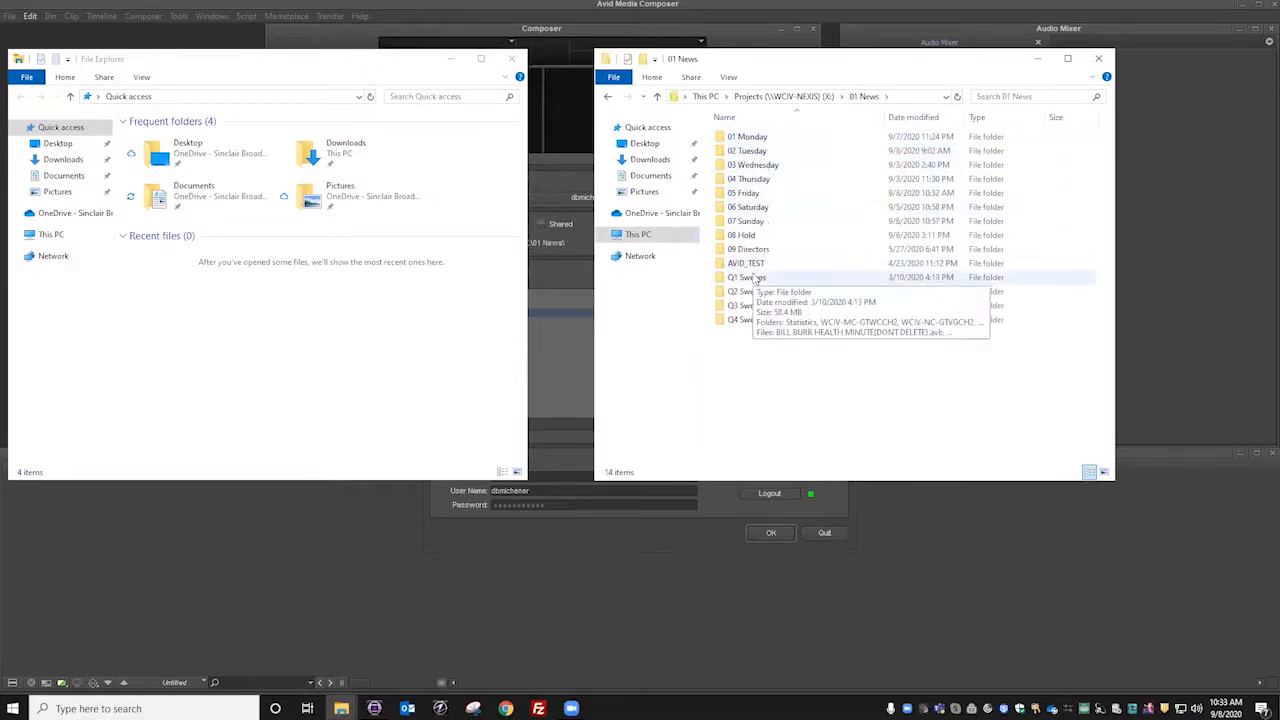
Step: In the other File Explorer window, browse on the Projects (X:) drive to ZZ_Admin, Project Templates, News
{"action": "left_click", "coordinate": [47, 238]}
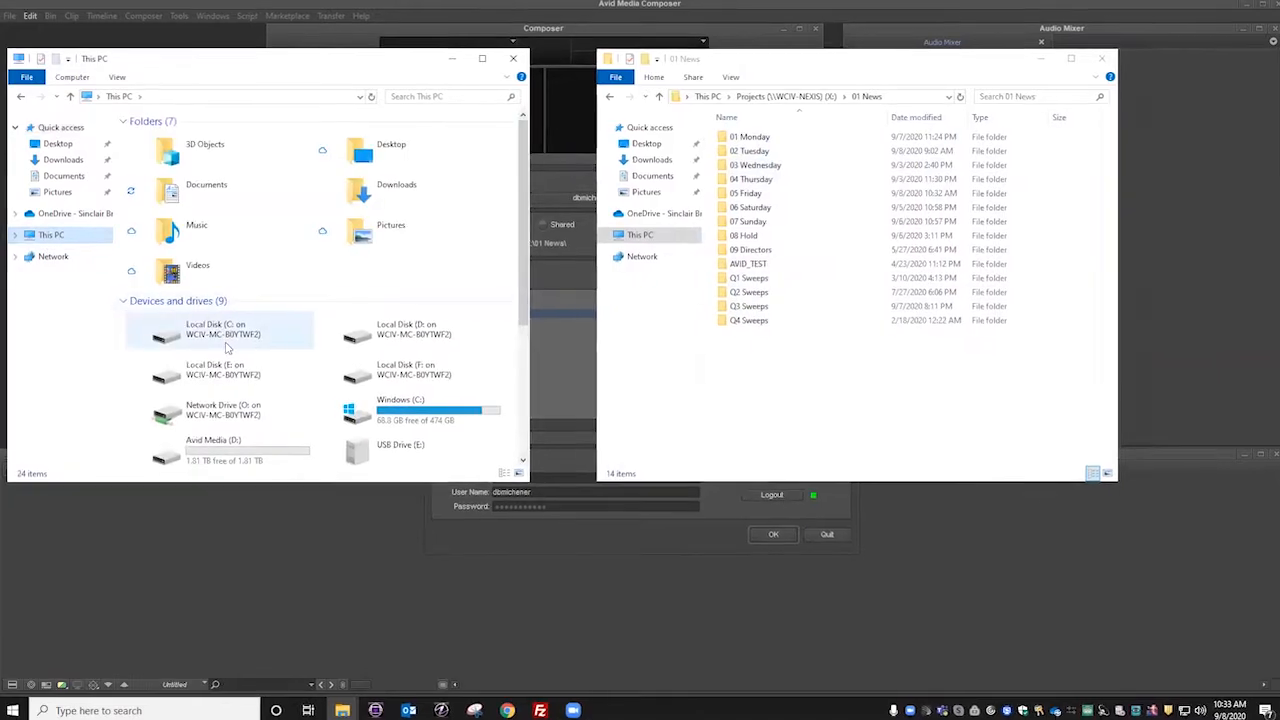
{"action": "scroll", "coordinate": [292, 432], "scroll_direction": "down", "scroll_amount": 3}
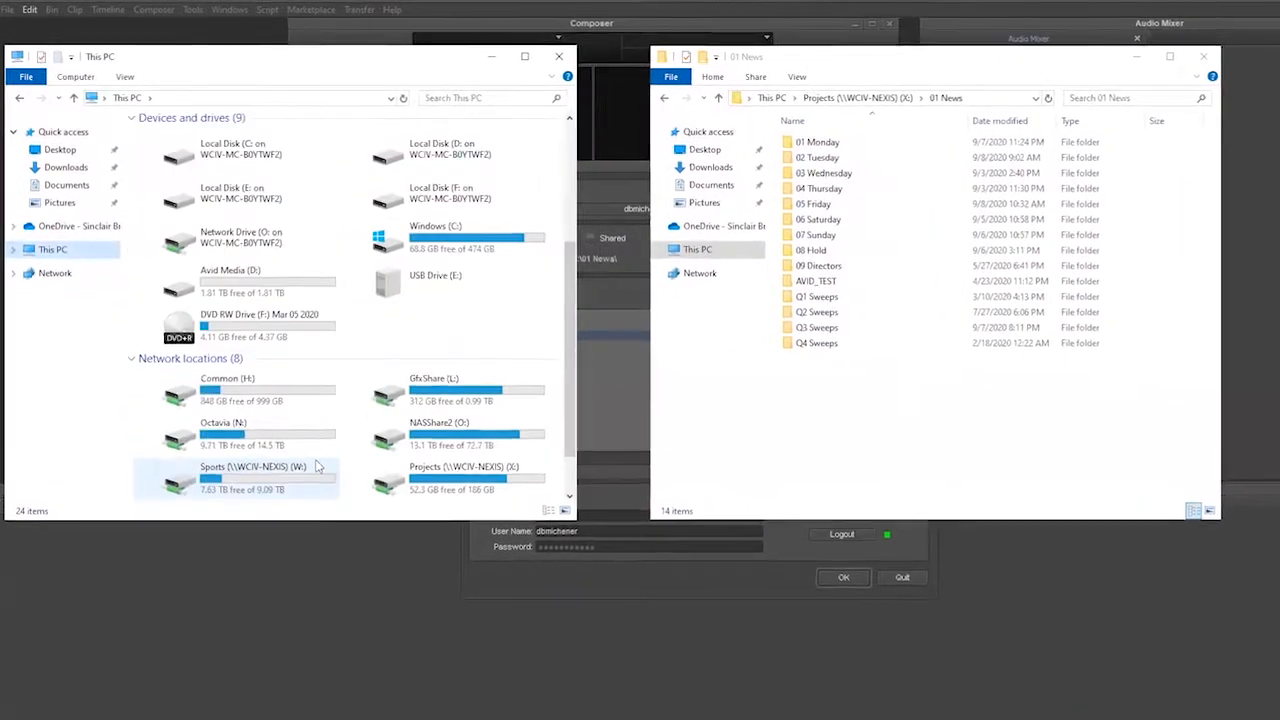
{"action": "scroll", "coordinate": [318, 467], "scroll_direction": "down", "scroll_amount": 1}
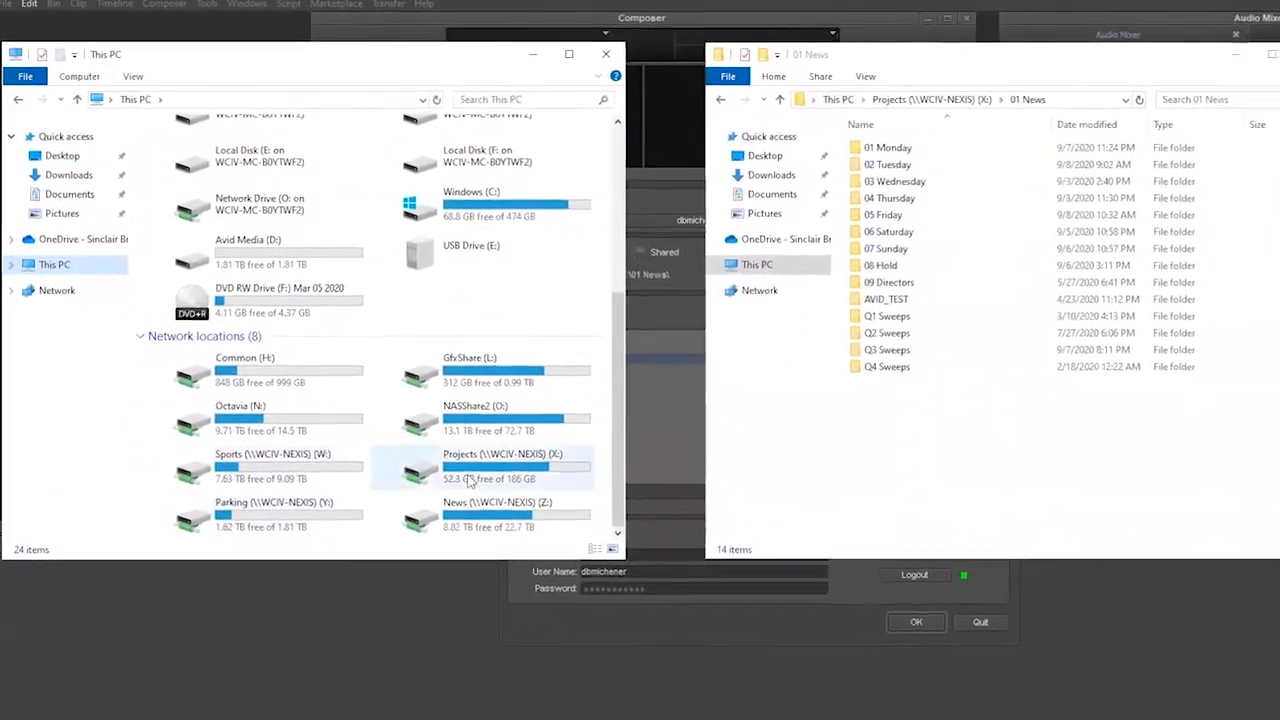
{"action": "double_click", "coordinate": [436, 443]}
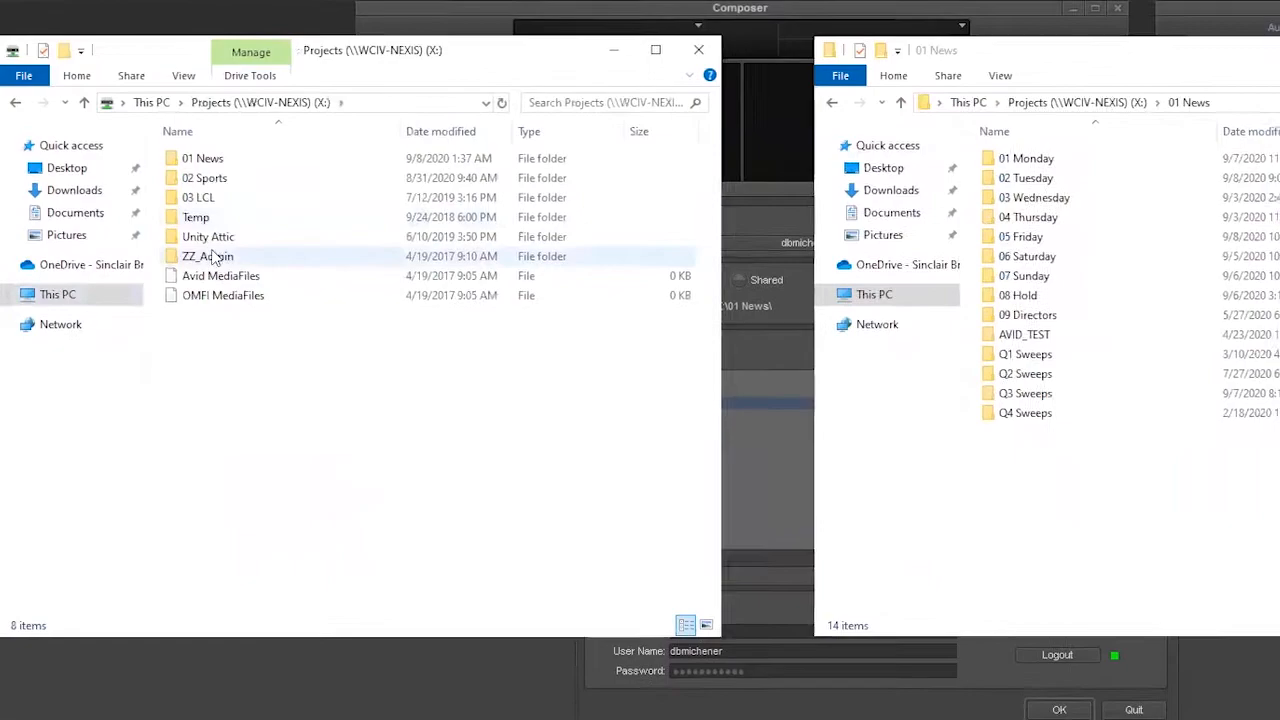
{"action": "double_click", "coordinate": [232, 267]}
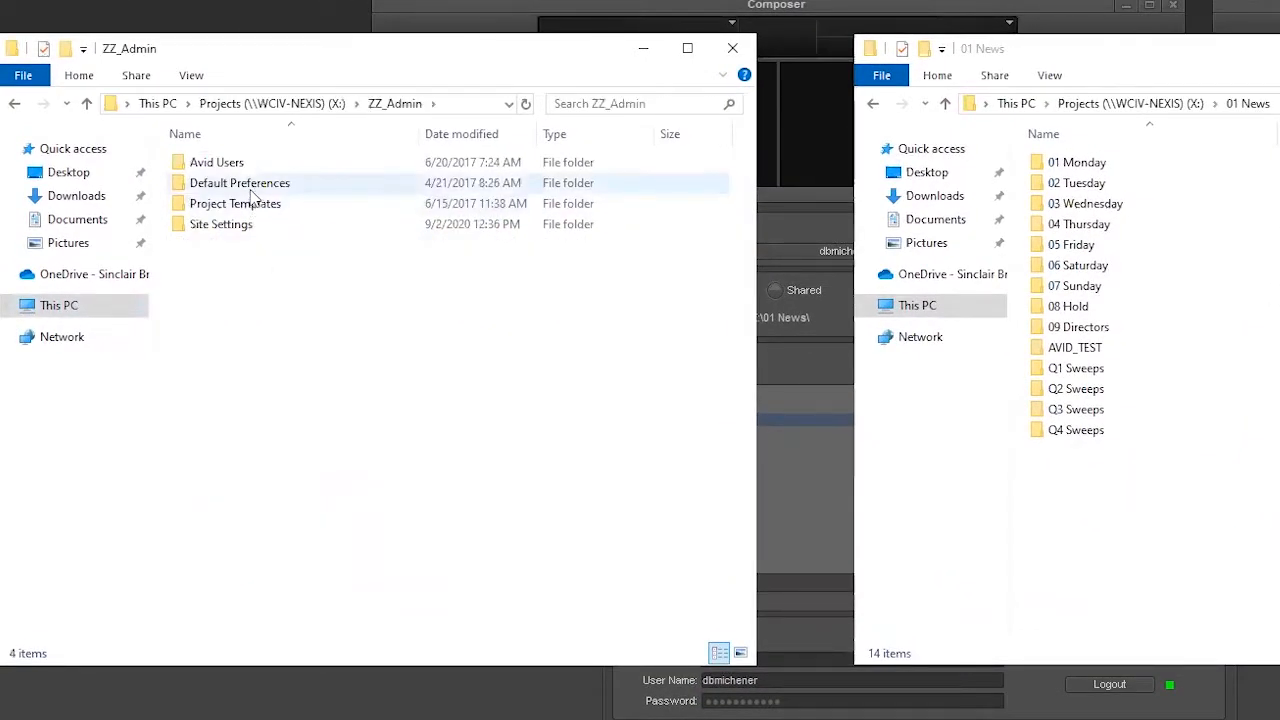
{"action": "double_click", "coordinate": [246, 203]}
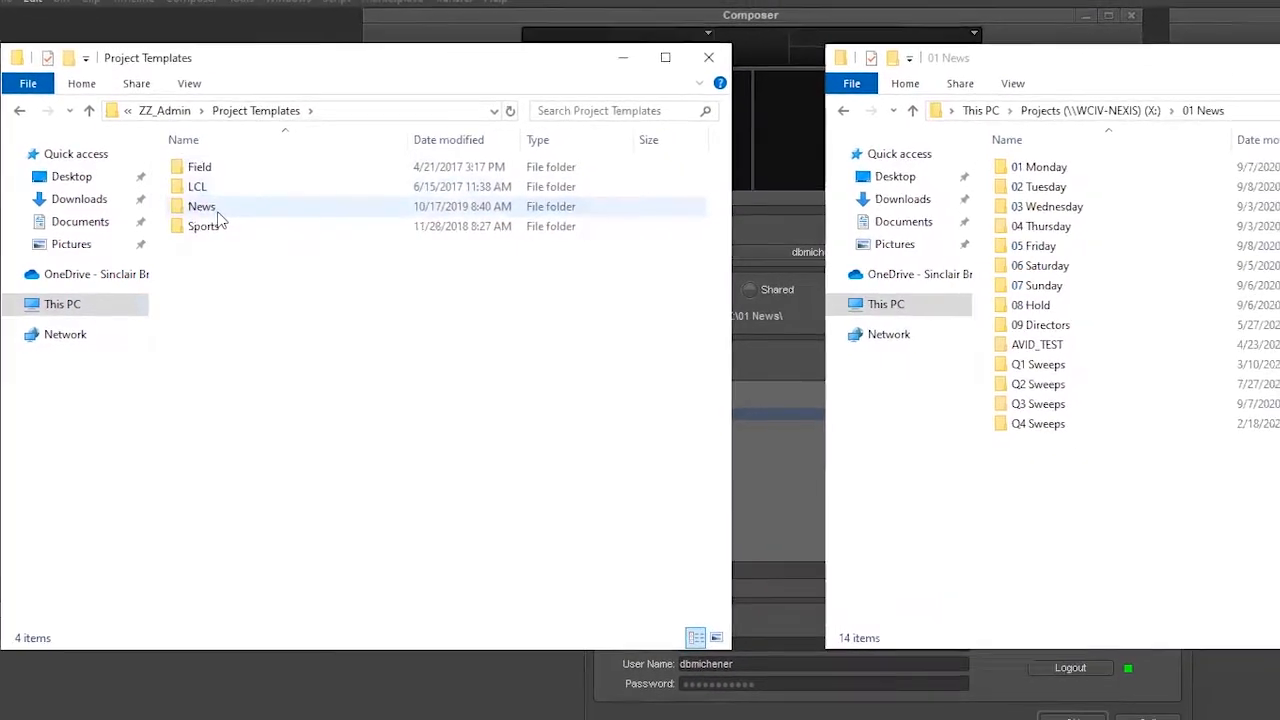
{"action": "double_click", "coordinate": [210, 208]}
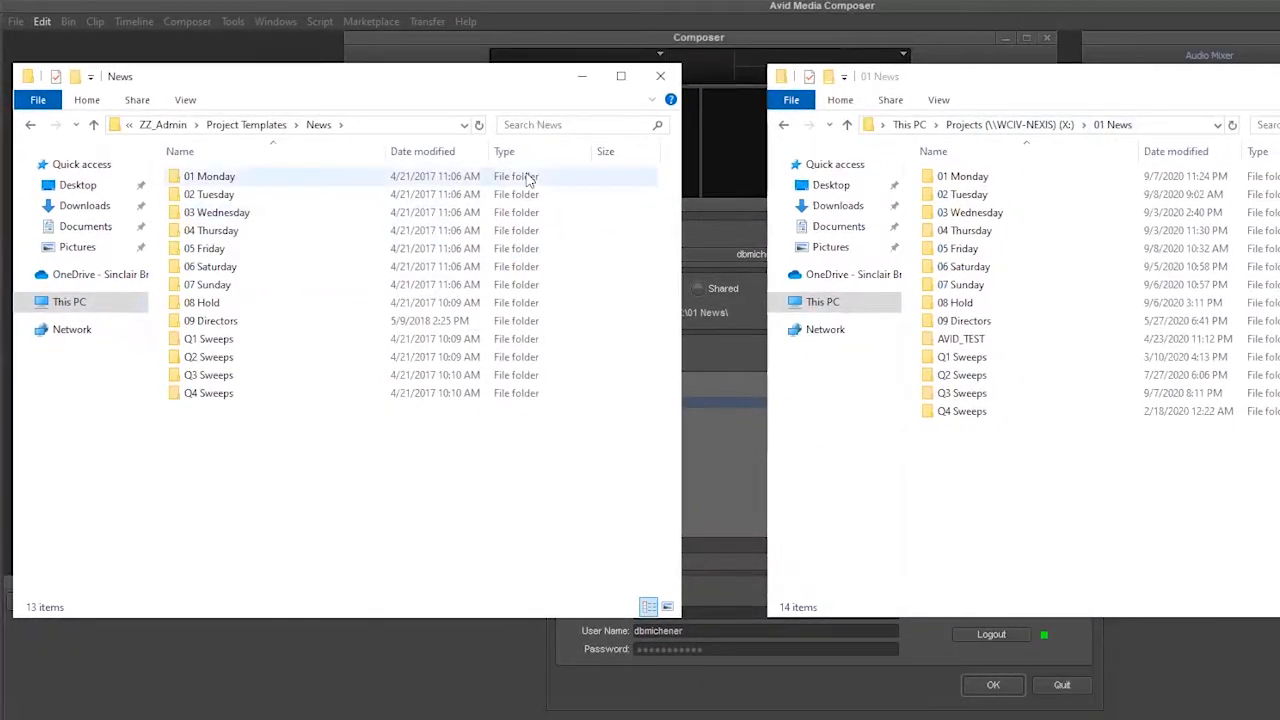
Step: Examine the weekday project folders from 01 Monday to 07 Sunday in the 01 News folder
{"action": "left_click", "coordinate": [990, 214]}
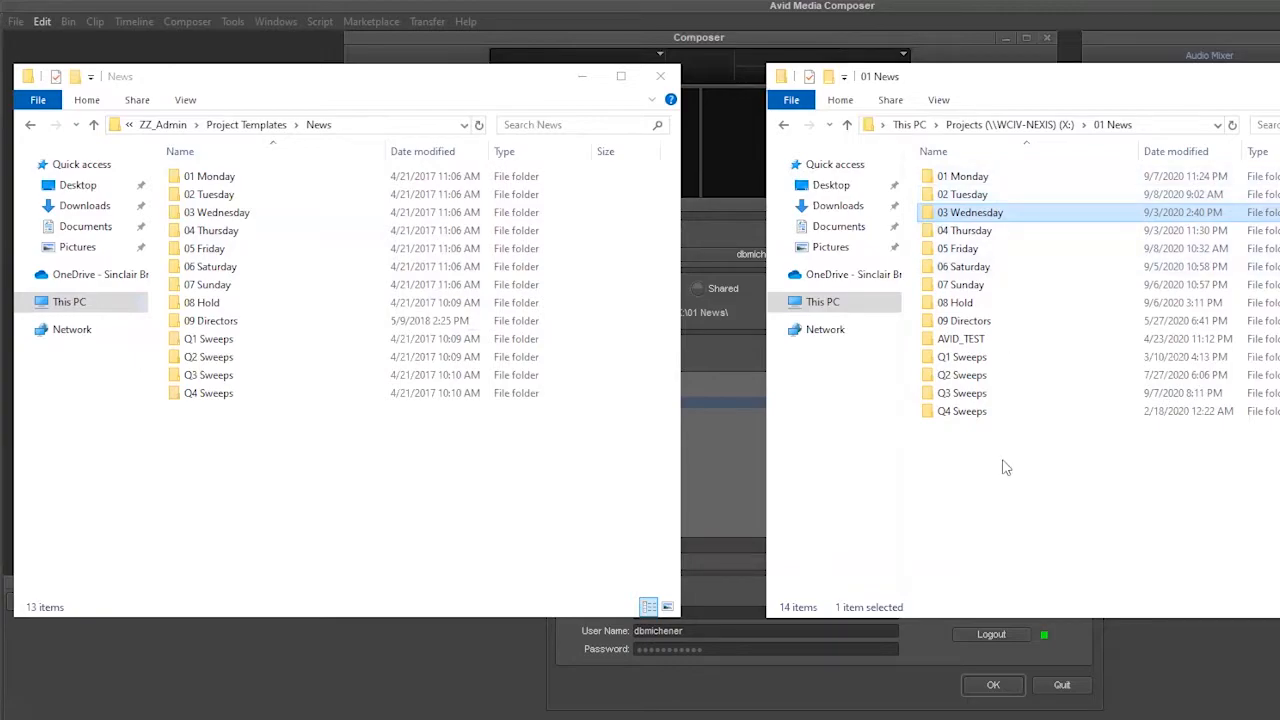
{"action": "left_click", "coordinate": [965, 232]}
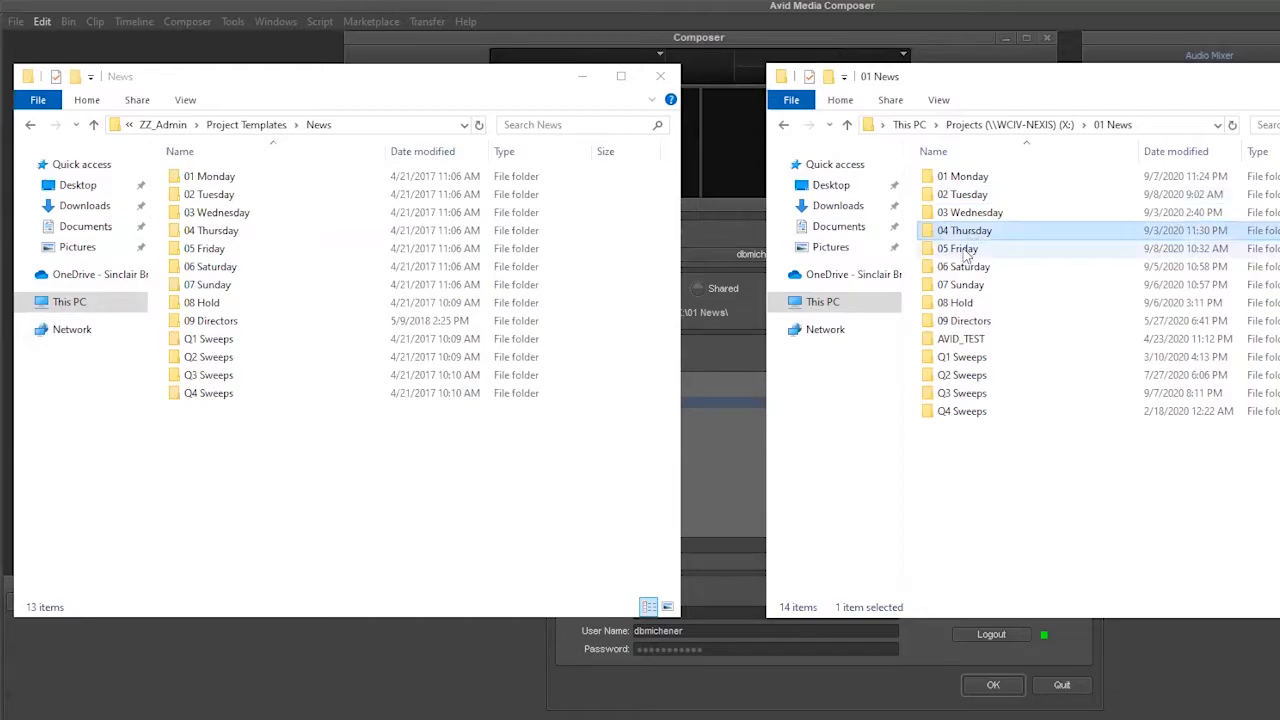
{"action": "left_click", "coordinate": [965, 252]}
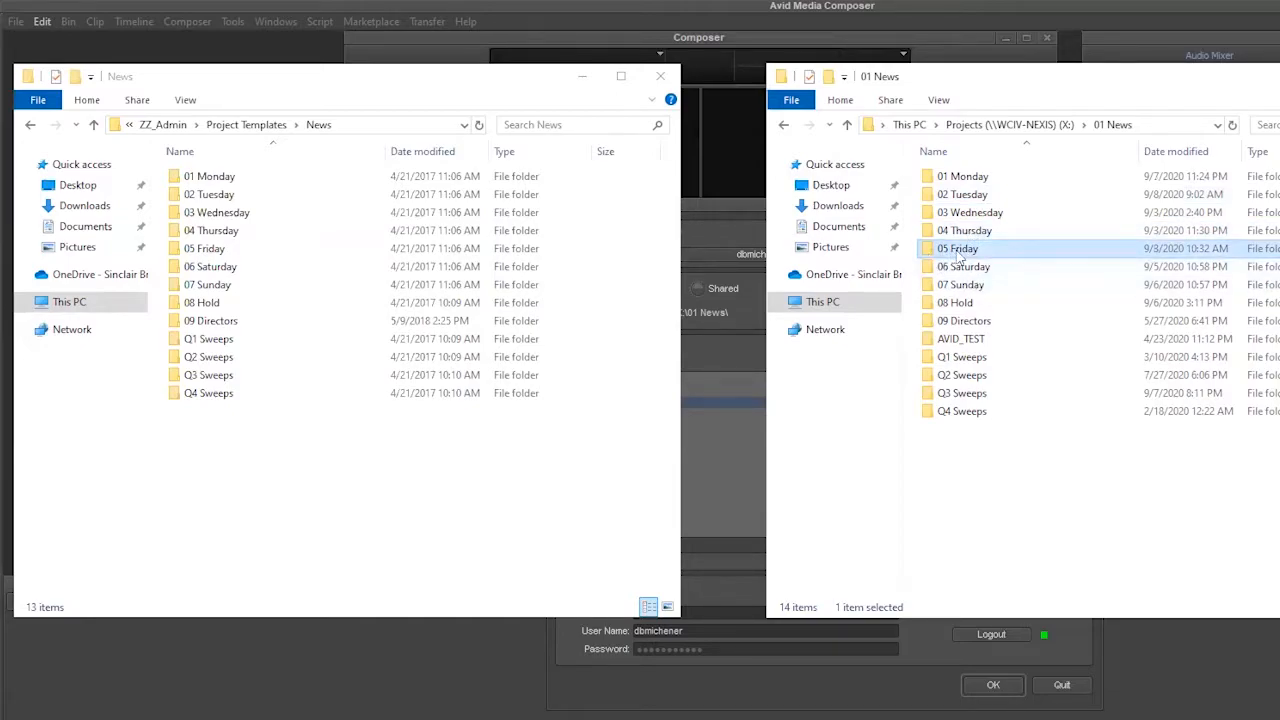
{"action": "left_click", "coordinate": [968, 270]}
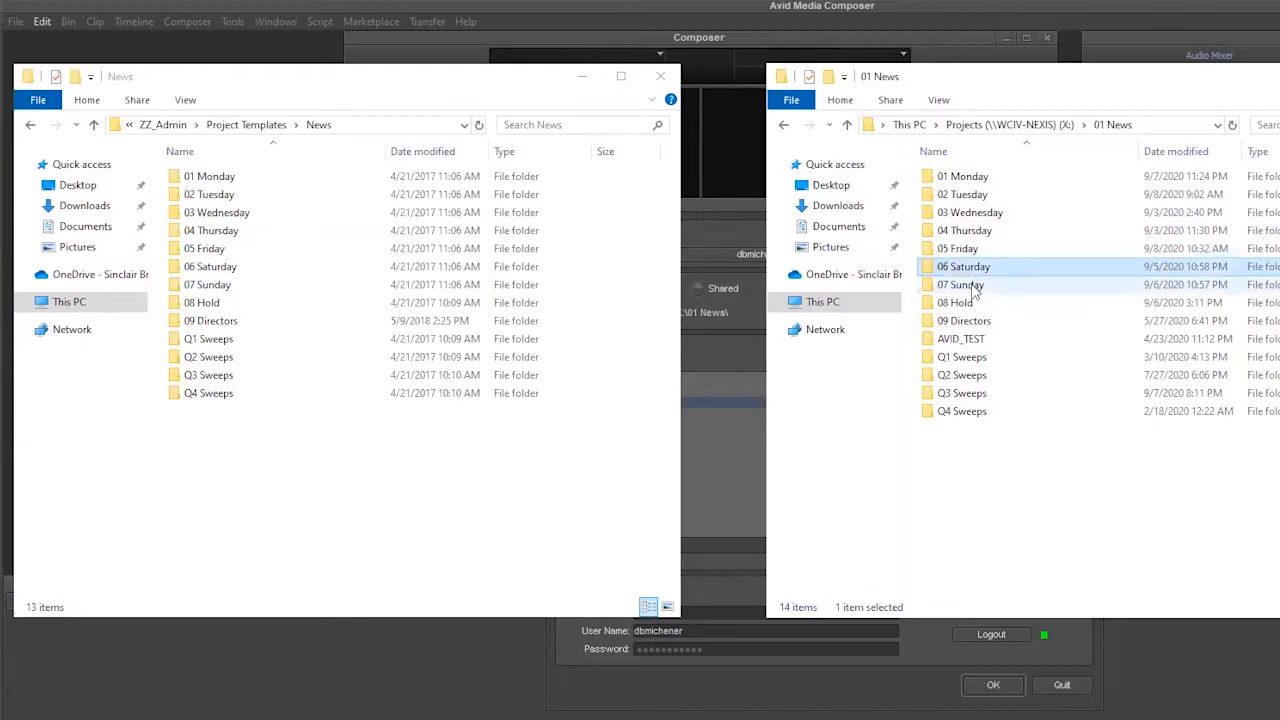
{"action": "left_click", "coordinate": [975, 288]}
{"action": "left_click", "coordinate": [978, 180]}
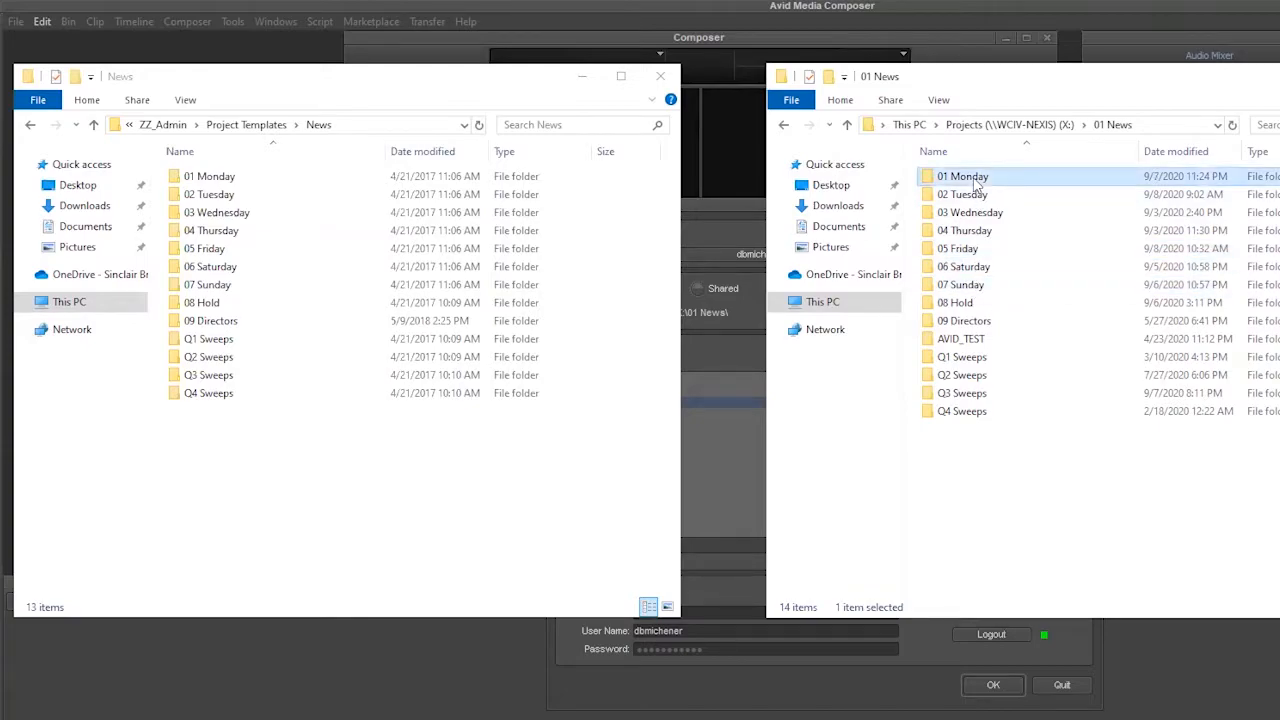
{"action": "left_click", "coordinate": [963, 252]}
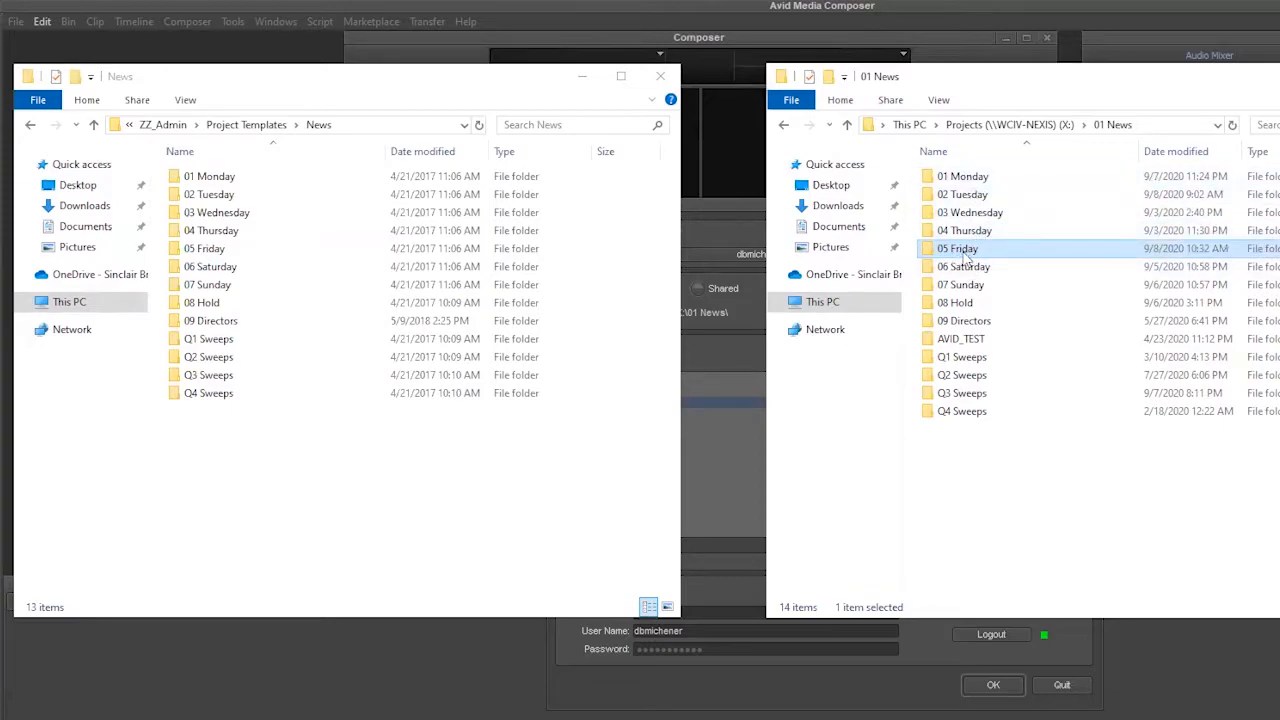
{"action": "left_click", "coordinate": [972, 284]}
{"action": "left_click", "coordinate": [968, 182]}
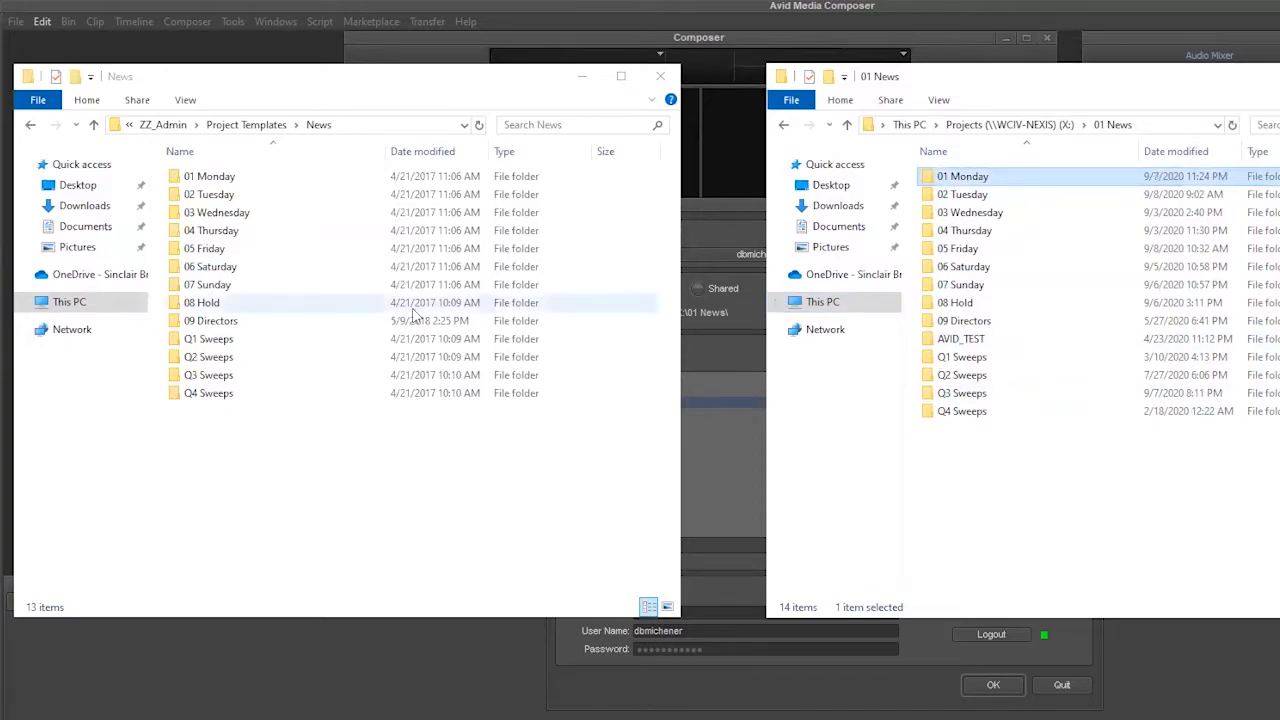
Step: Move the template News window closer to the 01 News window and select the 03 Wednesday folder in 01 News
{"action": "left_click_drag", "start_coordinate": [344, 82], "coordinate": [383, 81]}
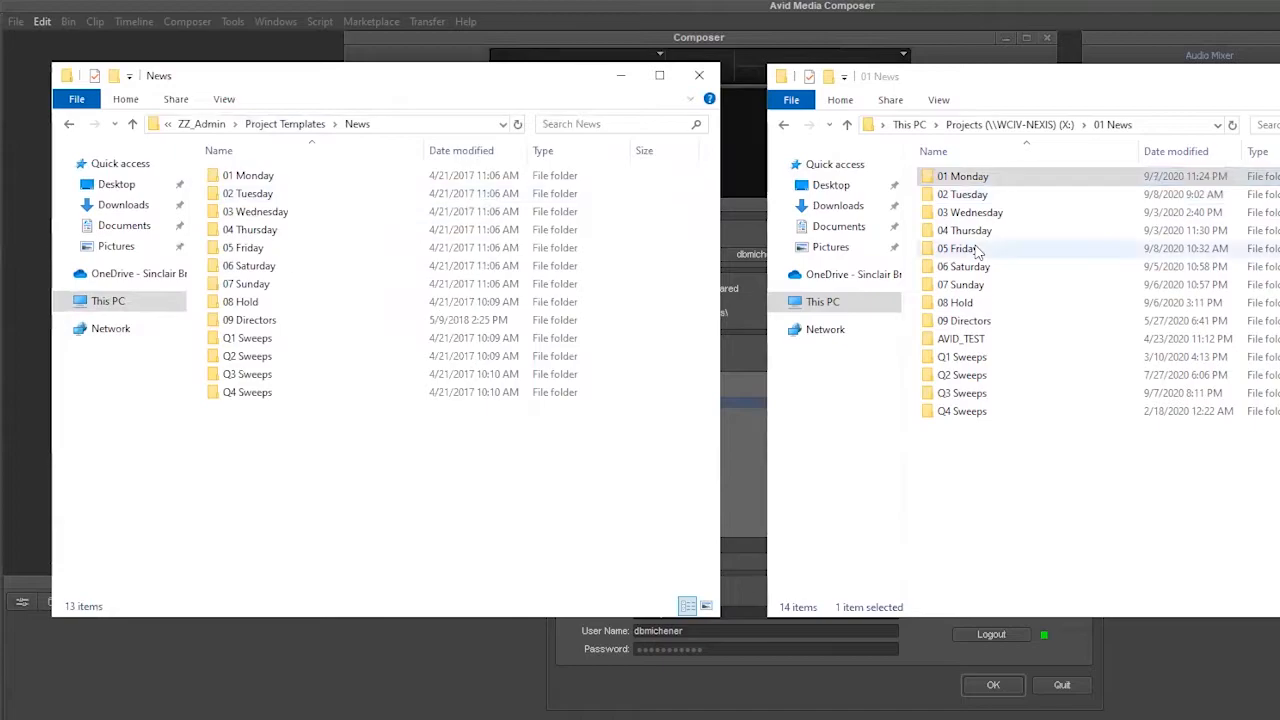
{"action": "left_click", "coordinate": [1140, 84]}
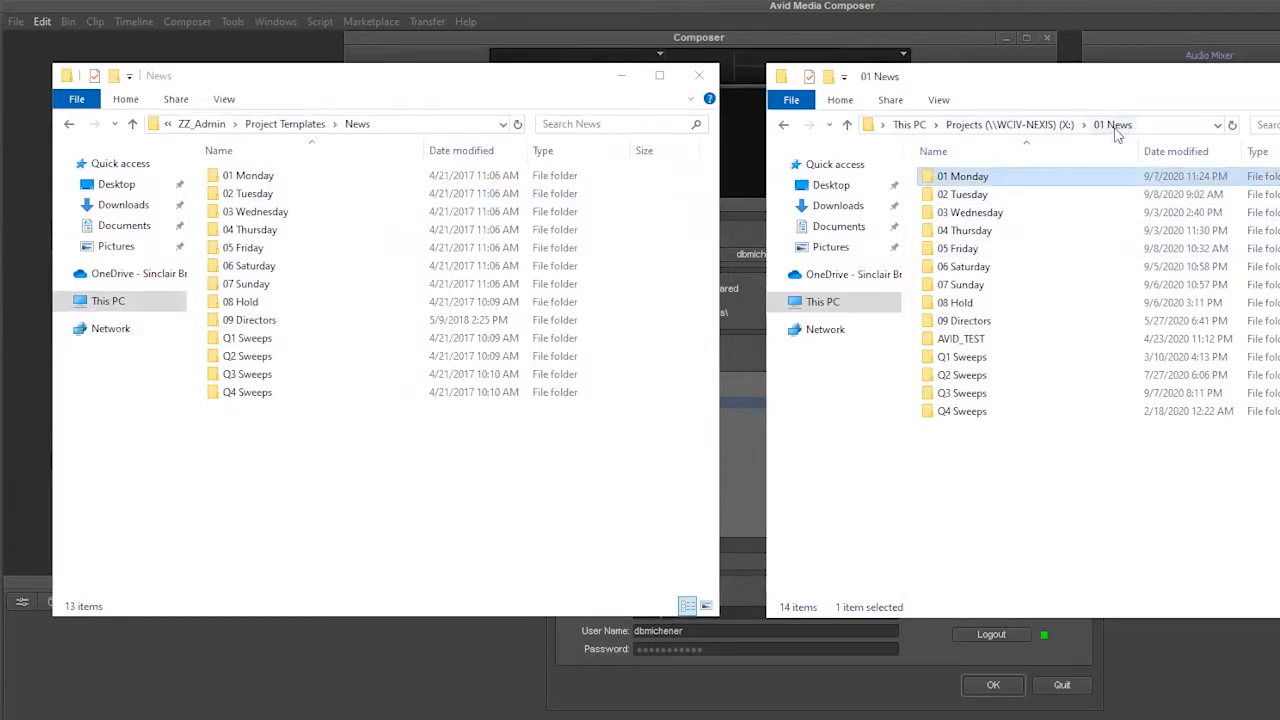
{"action": "left_click", "coordinate": [993, 488]}
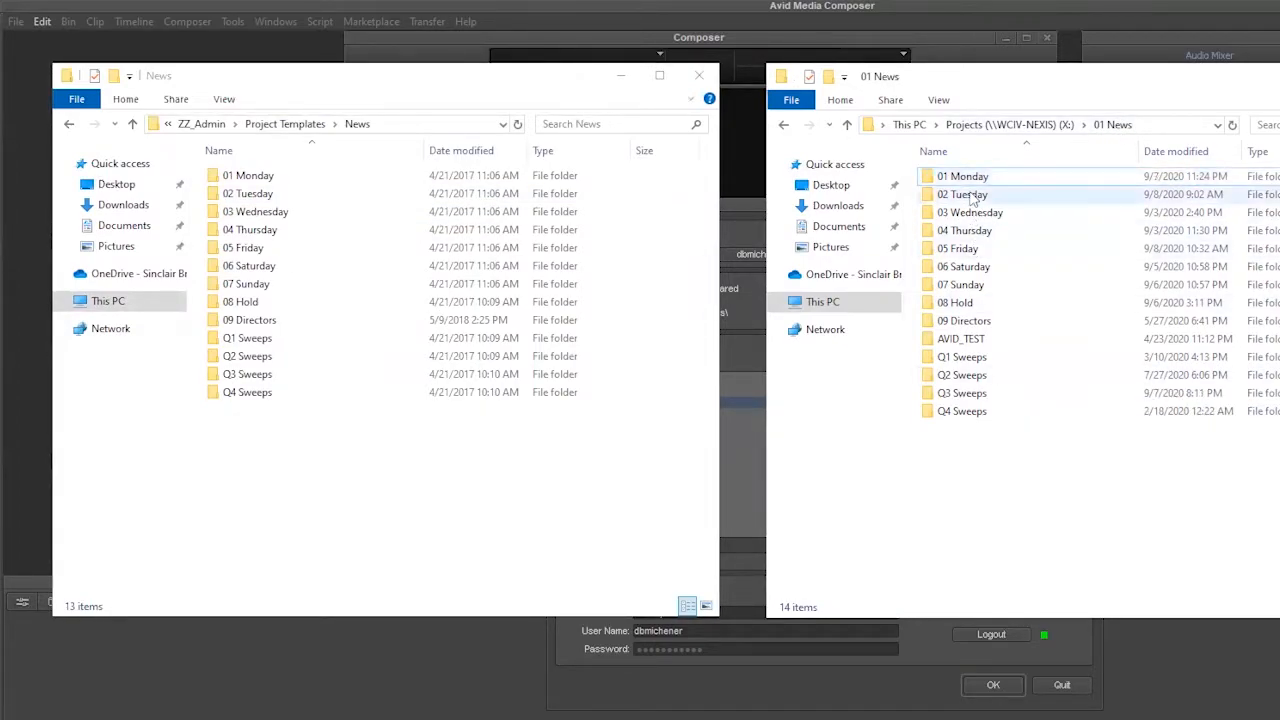
{"action": "left_click", "coordinate": [975, 215]}
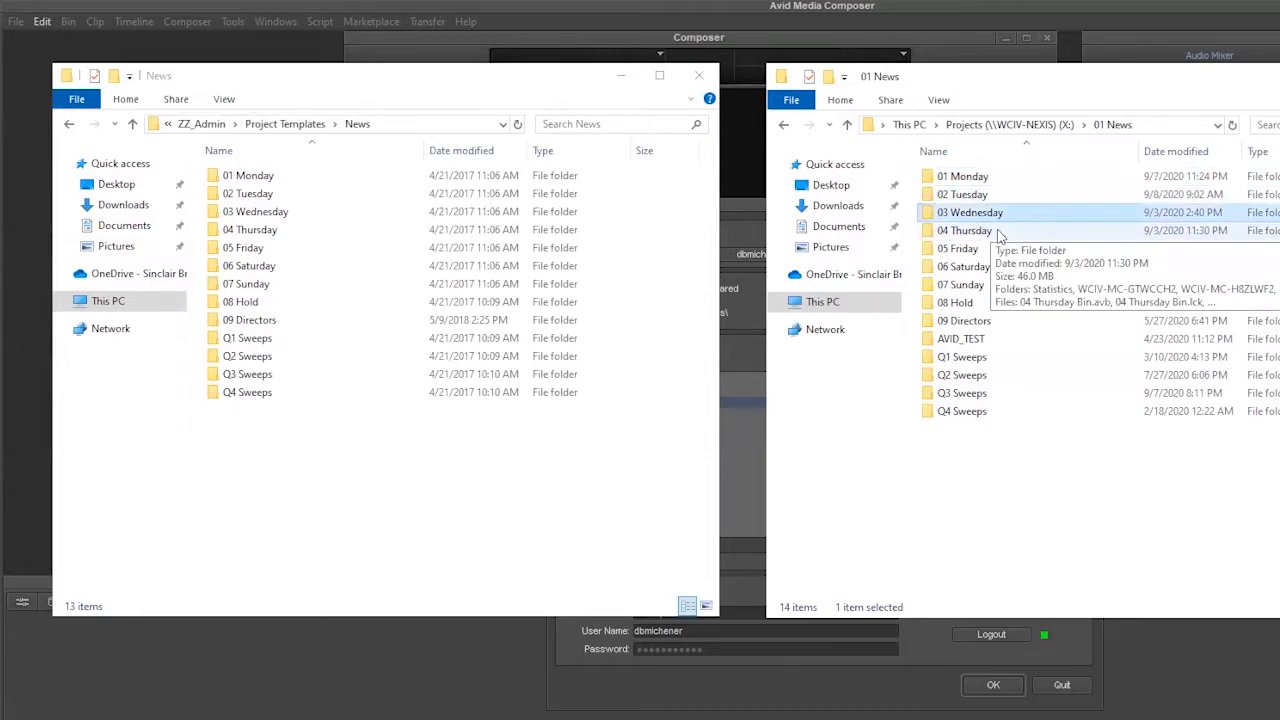
Step: Permanently delete 03 Wednesday from 01 News and replace it with a copy of the template 03 Wednesday folder
{"action": "key", "text": "Delete"}
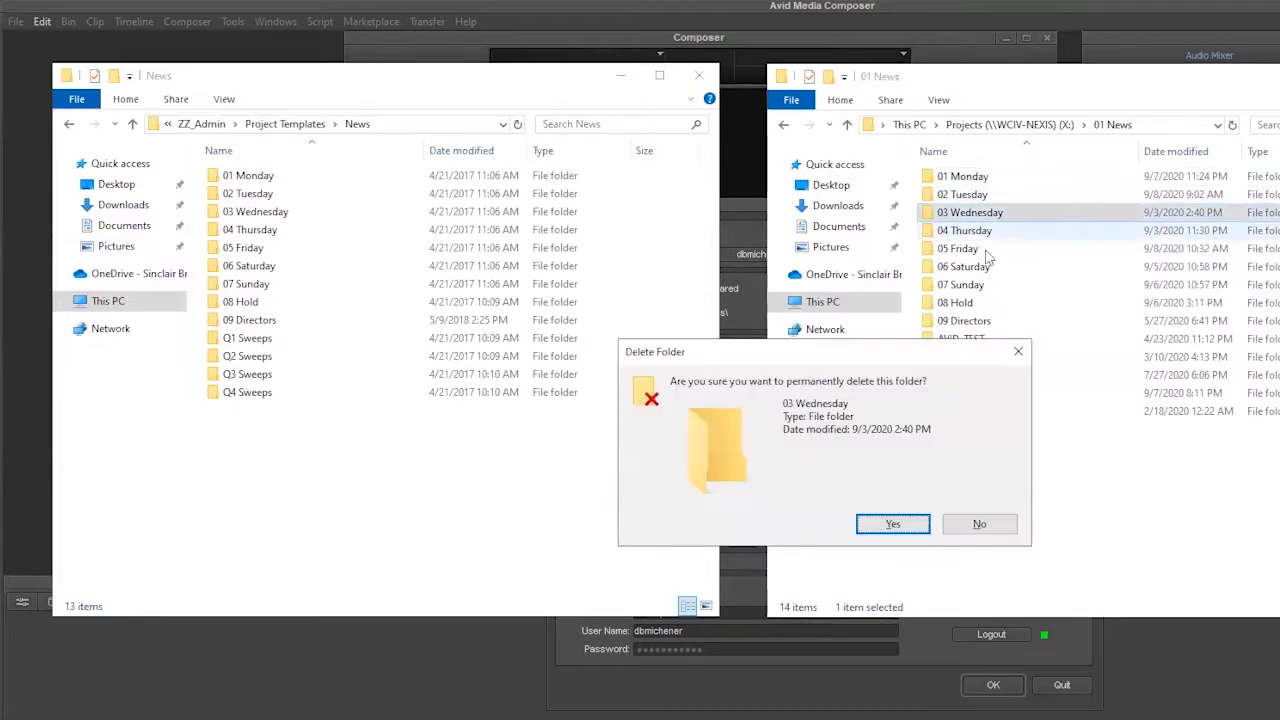
{"action": "left_click", "coordinate": [896, 524]}
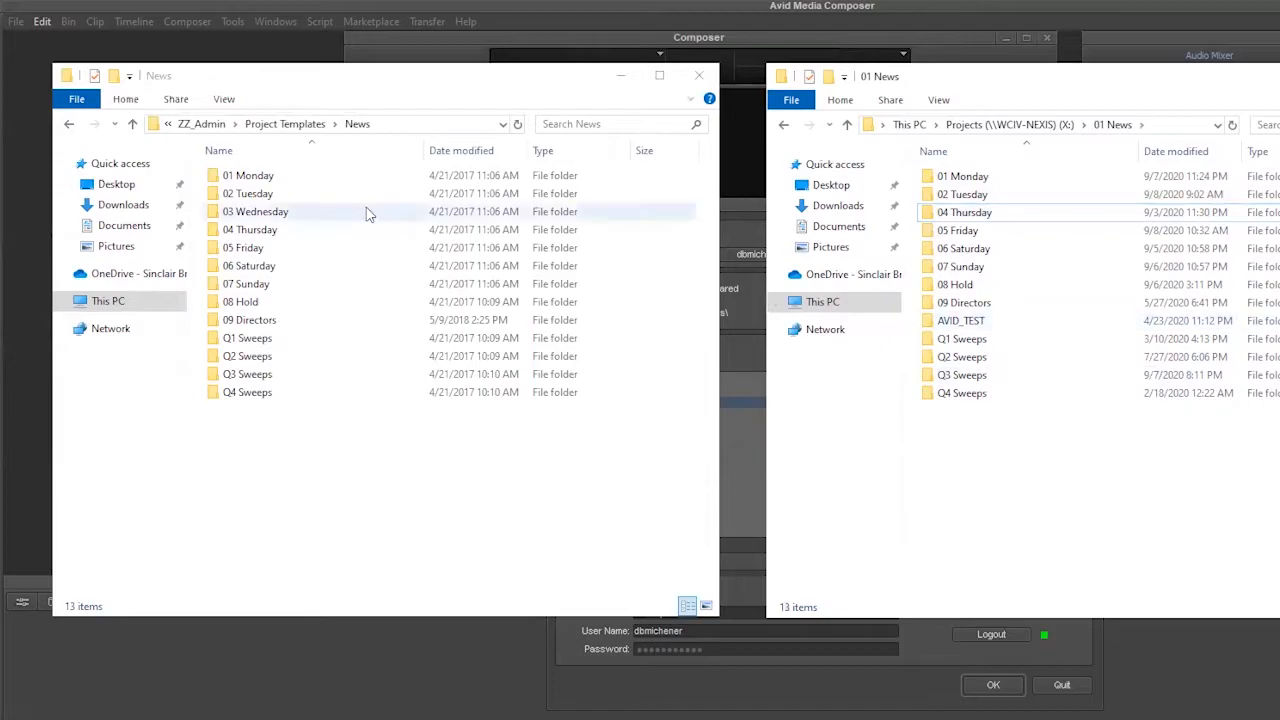
{"action": "left_click", "coordinate": [242, 211]}
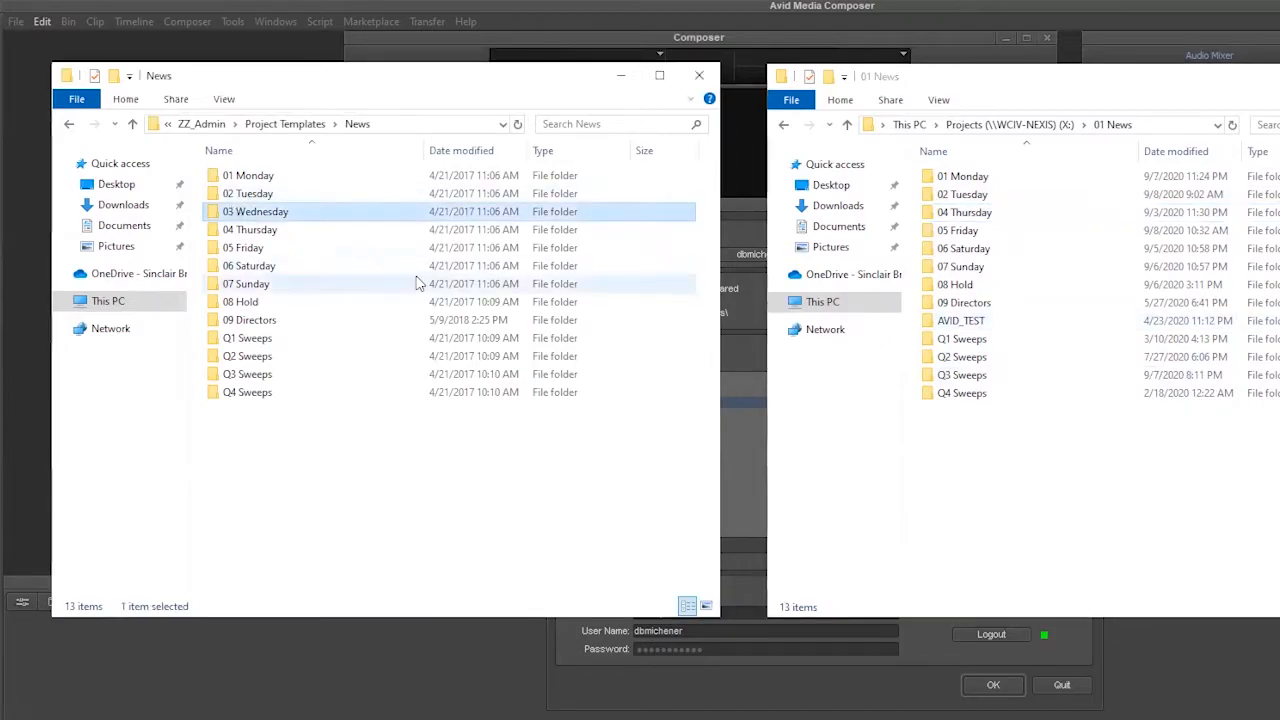
{"action": "left_click", "coordinate": [995, 509]}
{"action": "key", "text": "ctrl+v"}
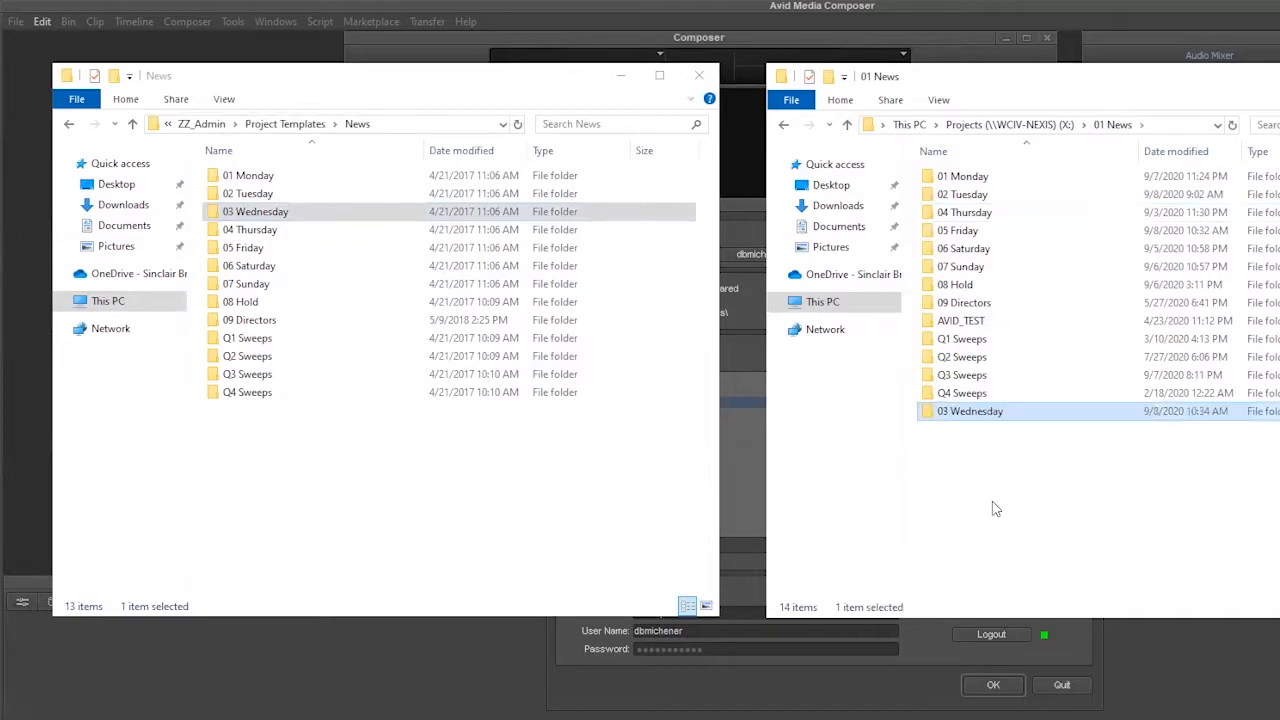
Step: Try to permanently delete the 04 Thursday and 05 Friday folders together from 01 News, retrying on the 05 Friday.avp file
{"action": "left_click", "coordinate": [960, 214]}
{"action": "key", "text": "shift+Delete"}
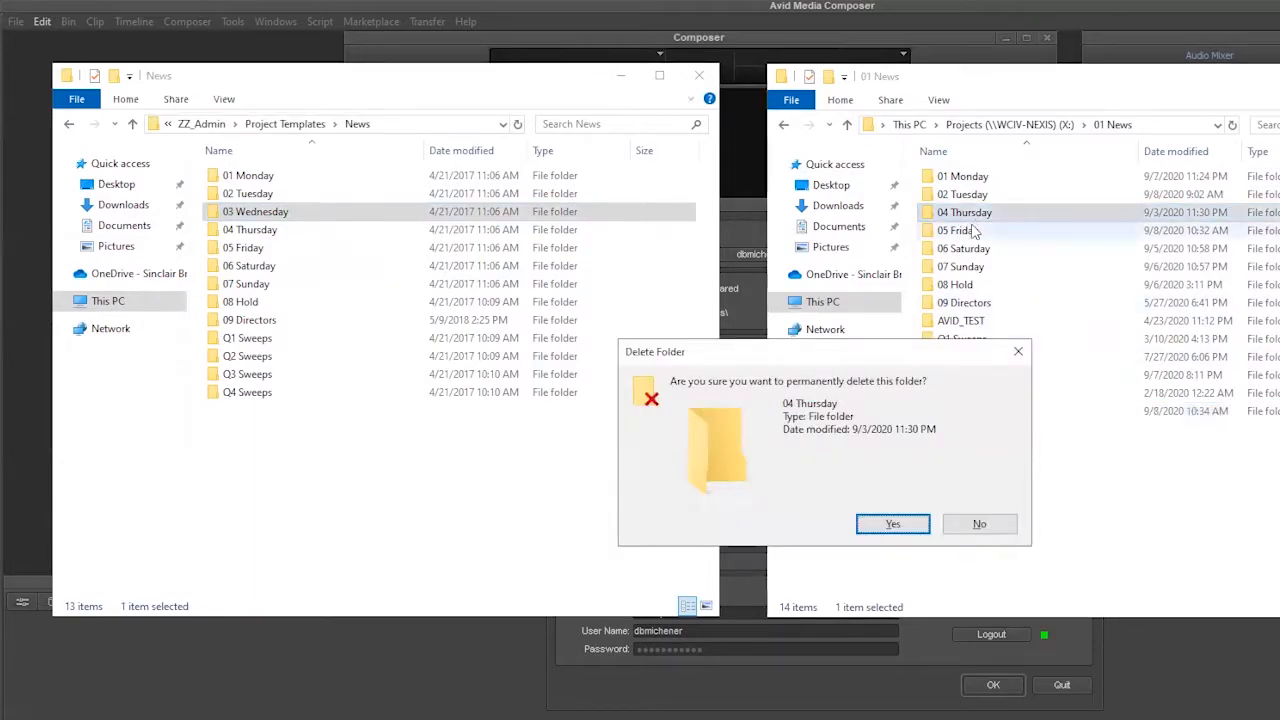
{"action": "key", "text": "Escape"}
{"action": "left_click", "coordinate": [985, 232], "text": "ctrl"}
{"action": "key", "text": "shift+Delete"}
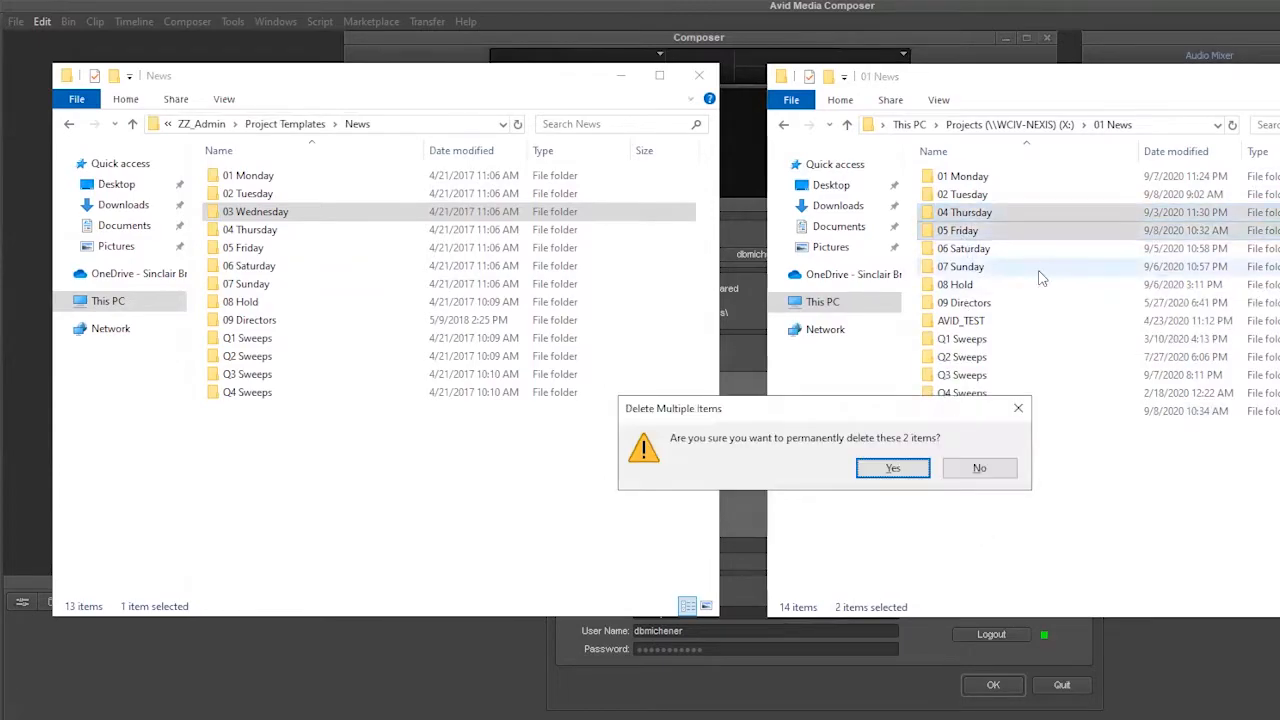
{"action": "left_click", "coordinate": [903, 470]}
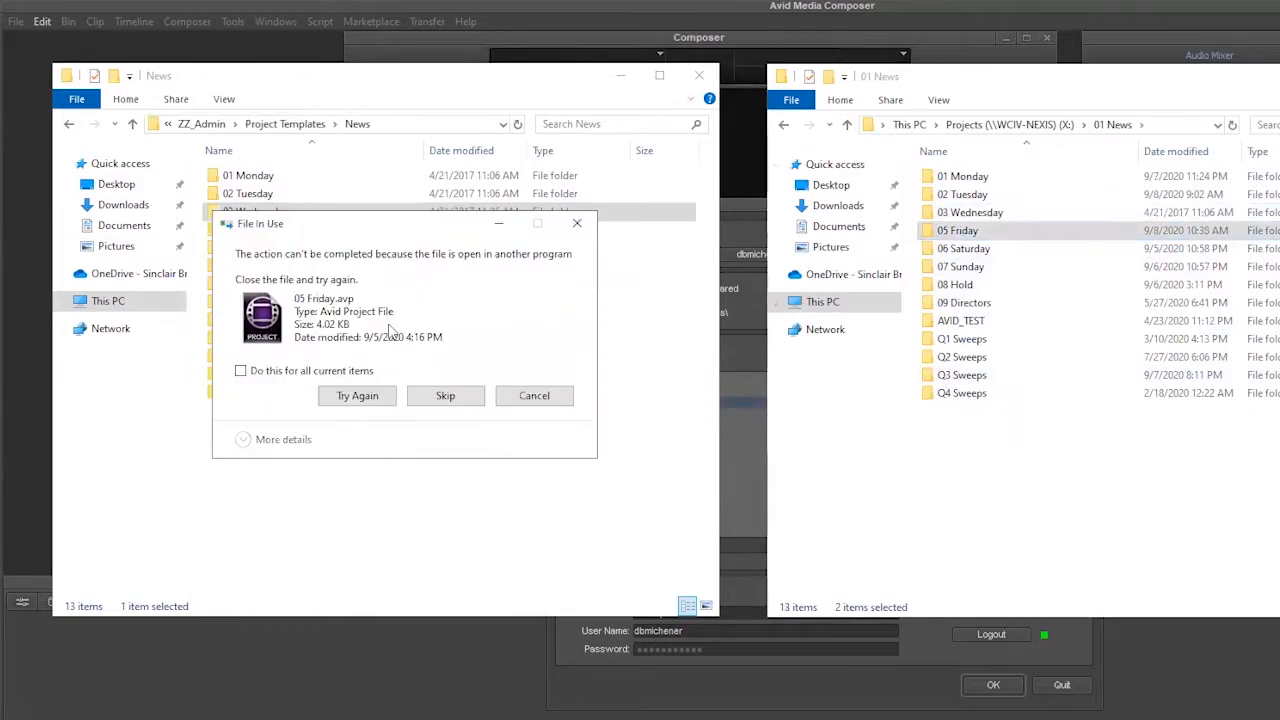
{"action": "left_click", "coordinate": [366, 400]}
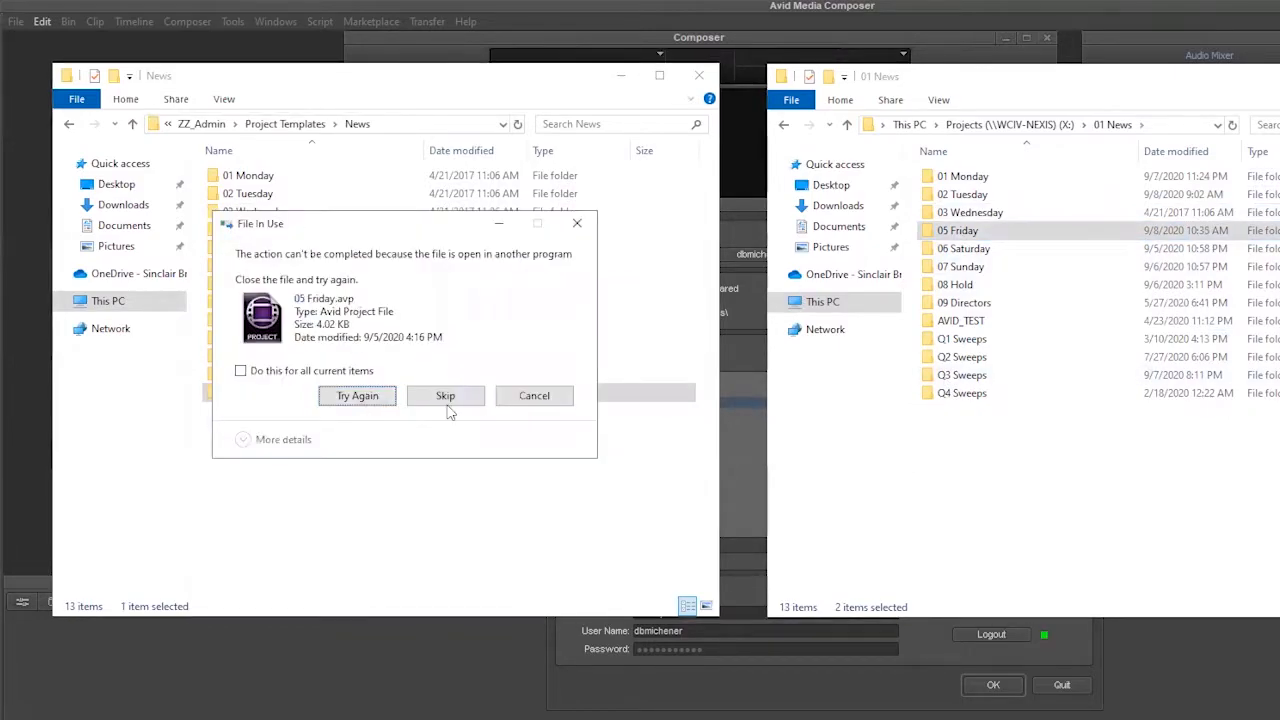
Step: Quit Avid Media Composer, cancel the pending folder deletion and return to the two File Explorer windows
{"action": "left_click", "coordinate": [1056, 686]}
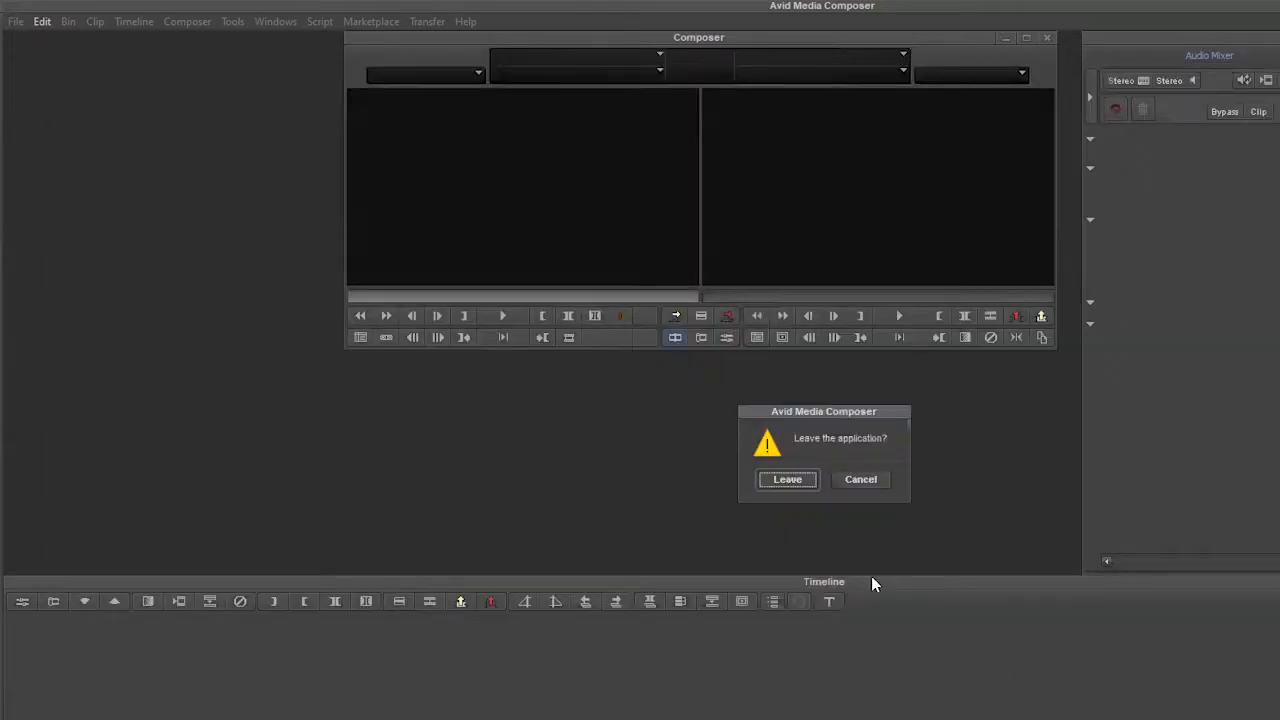
{"action": "left_click", "coordinate": [795, 482]}
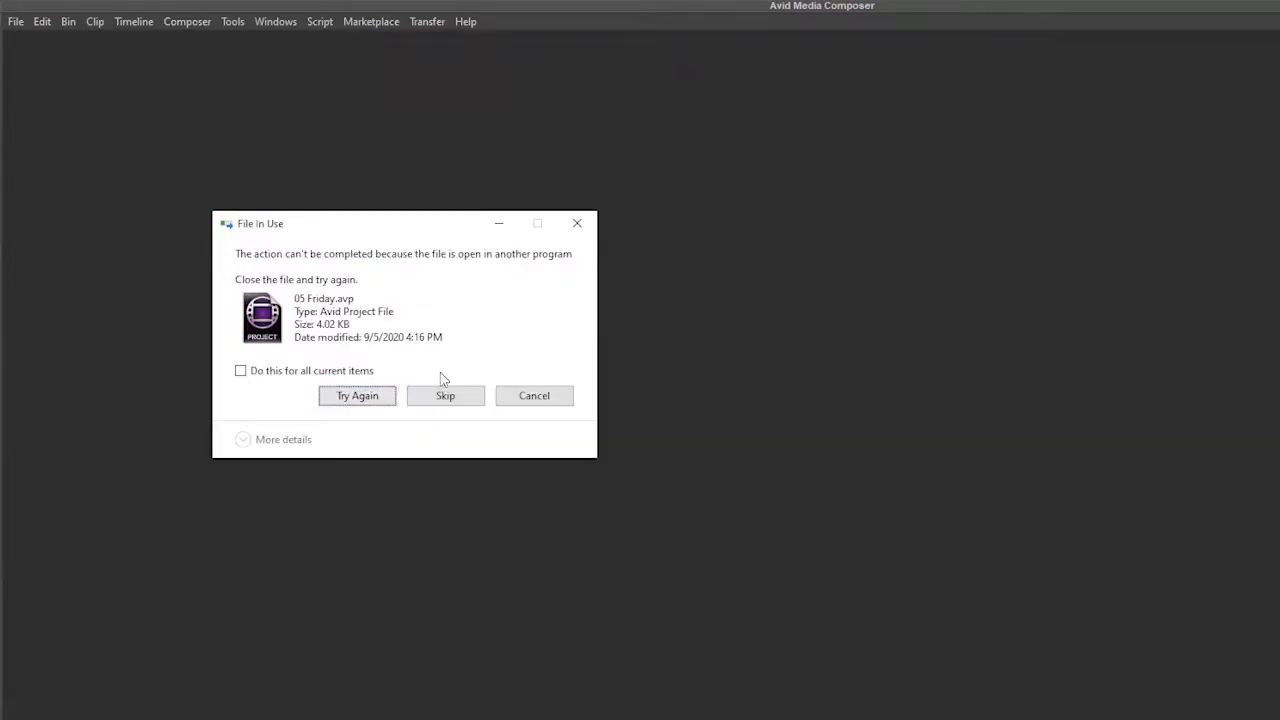
{"action": "left_click", "coordinate": [534, 397]}
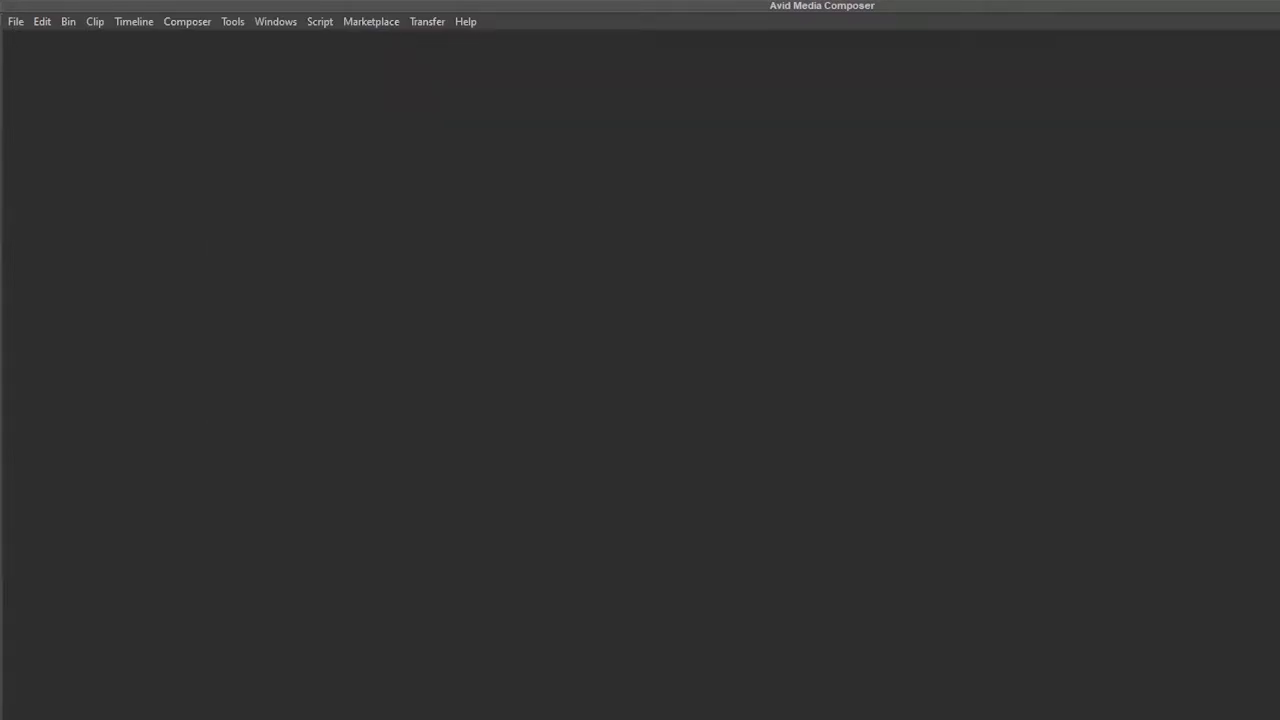
{"action": "key", "text": "alt+Tab"}
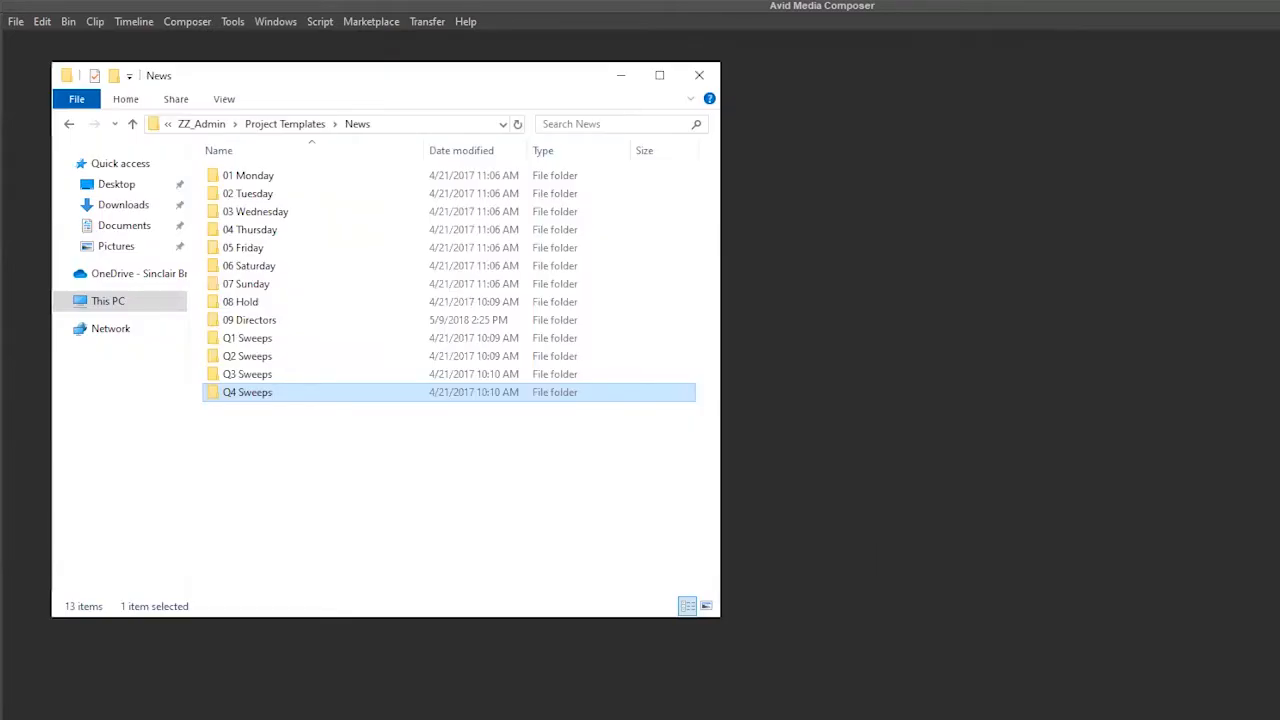
{"action": "key", "text": "alt+Tab"}
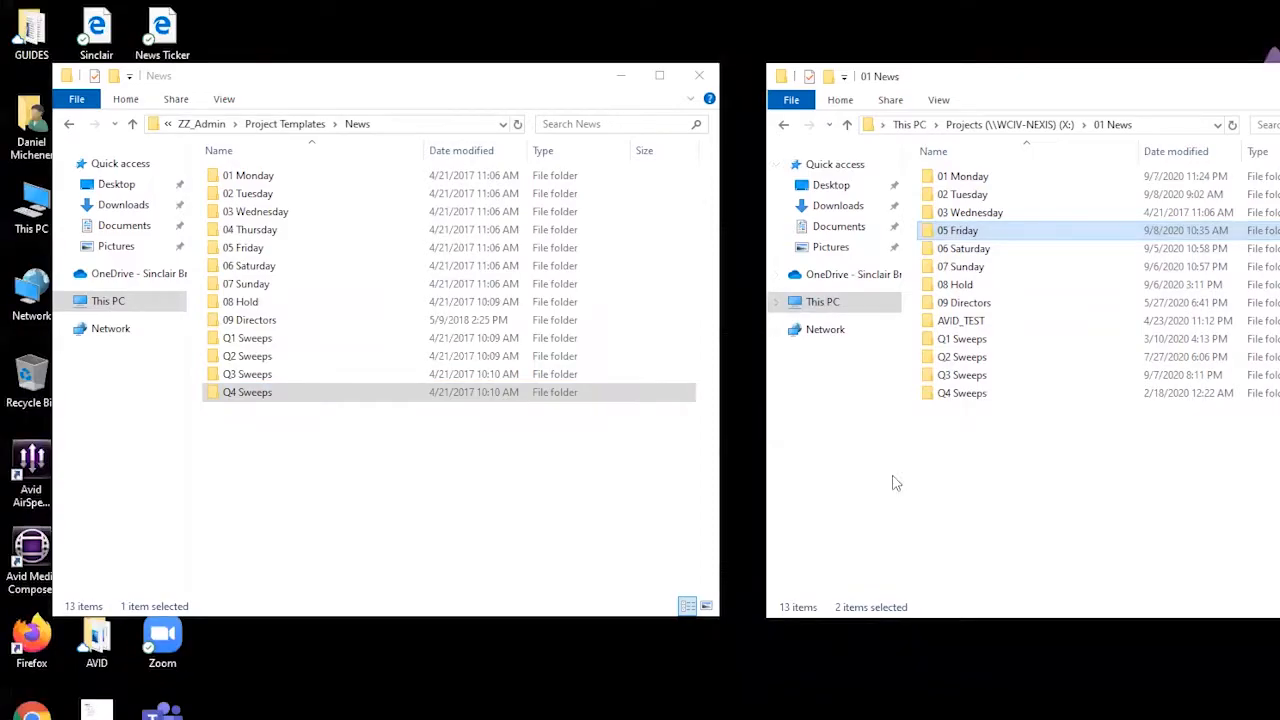
Step: Try twice more to permanently delete the 05 Friday folder from 01 News, skipping the 05 Friday.avp file
{"action": "left_click", "coordinate": [988, 410]}
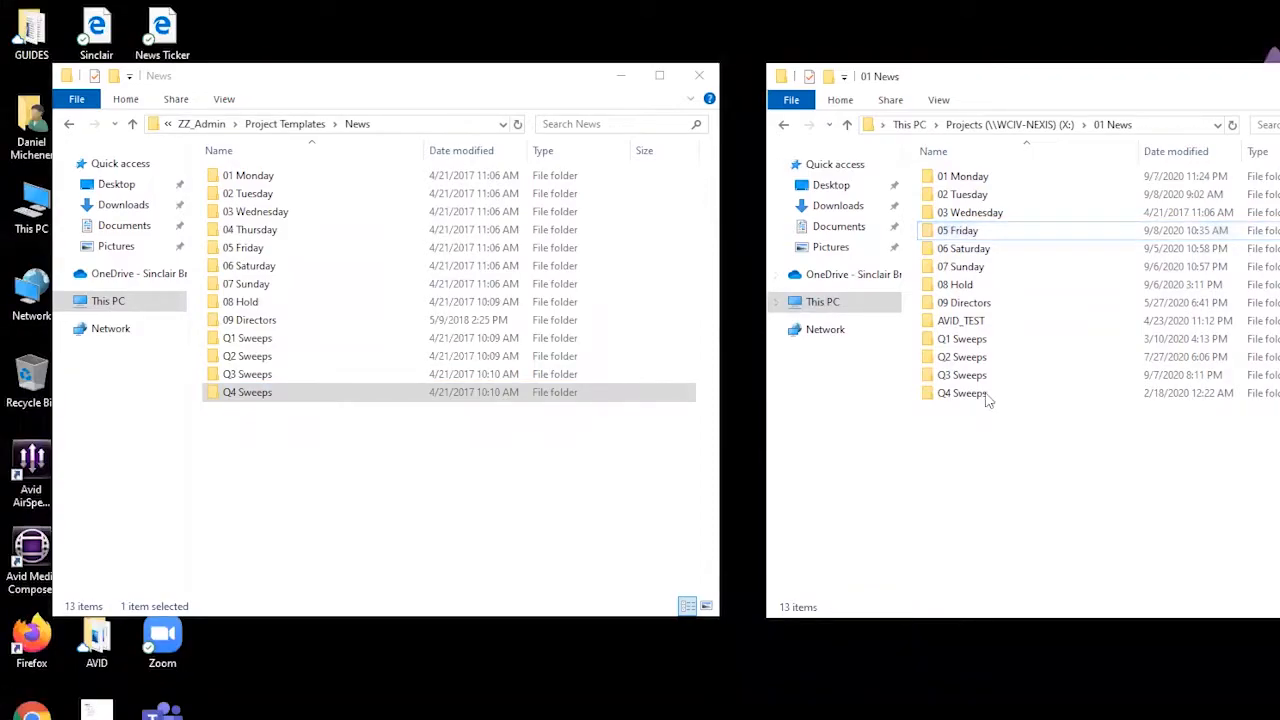
{"action": "left_click", "coordinate": [945, 234]}
{"action": "key", "text": "Delete"}
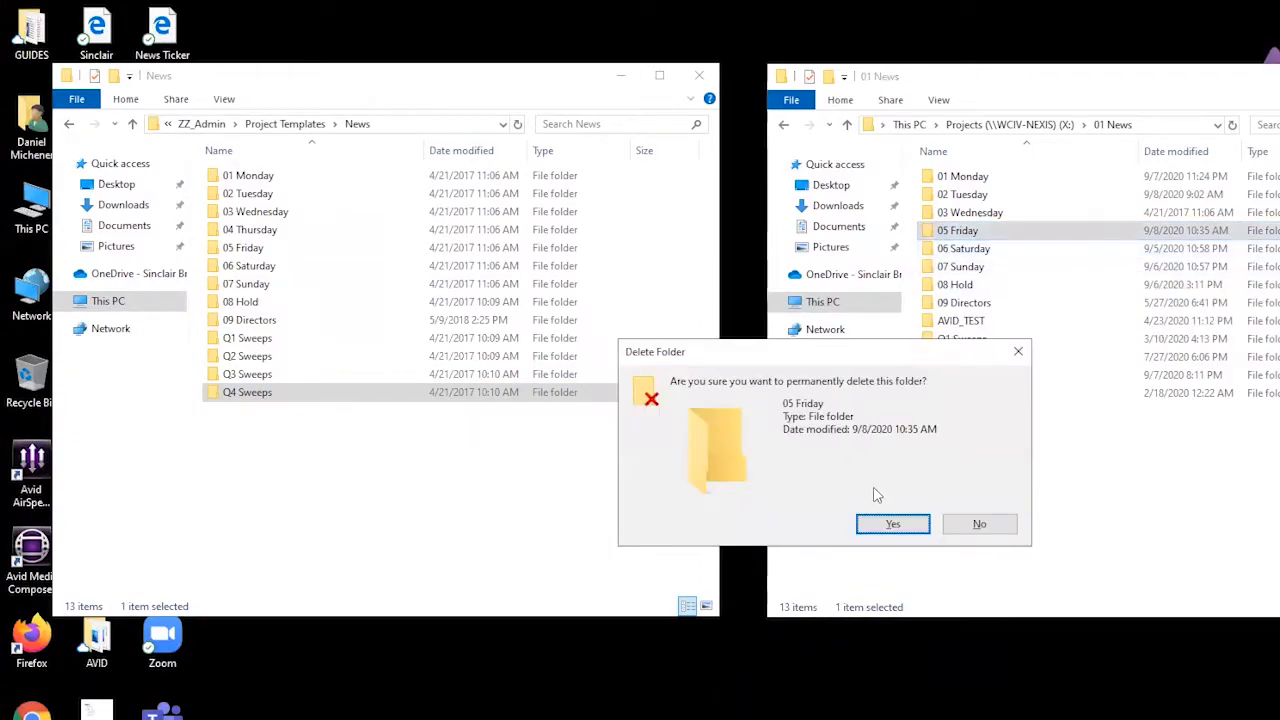
{"action": "left_click", "coordinate": [893, 527]}
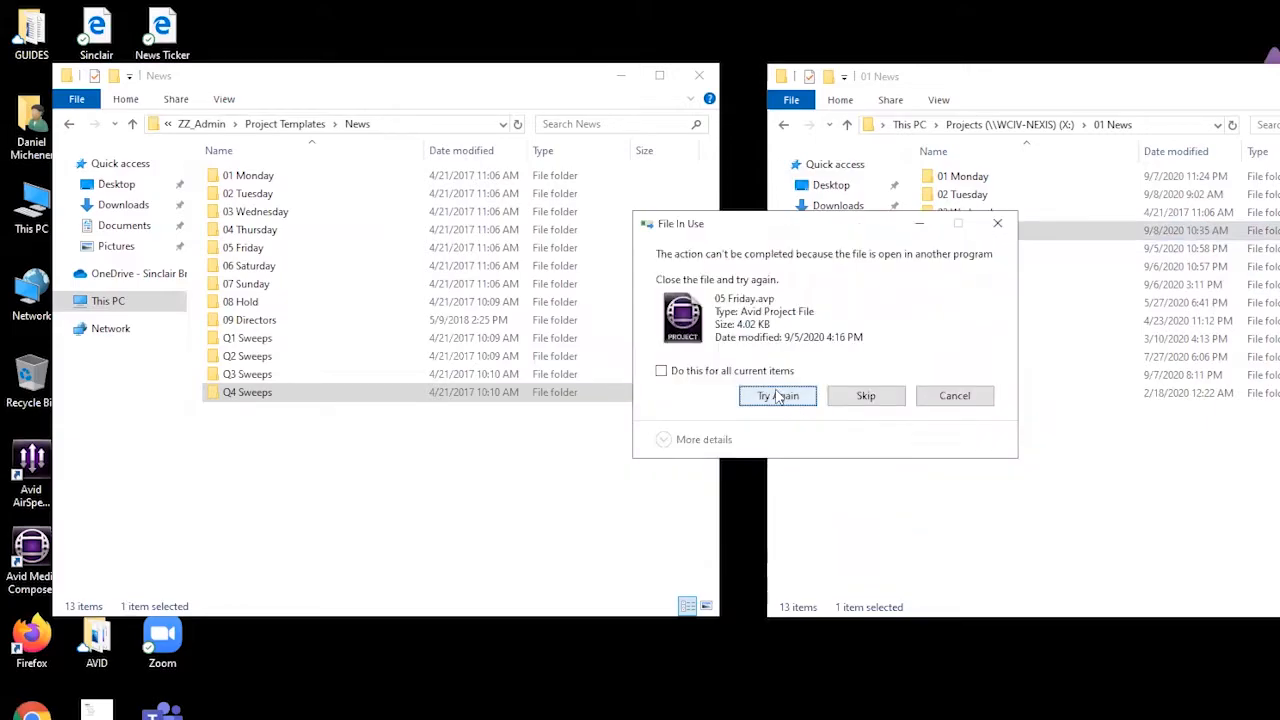
{"action": "left_click", "coordinate": [866, 397]}
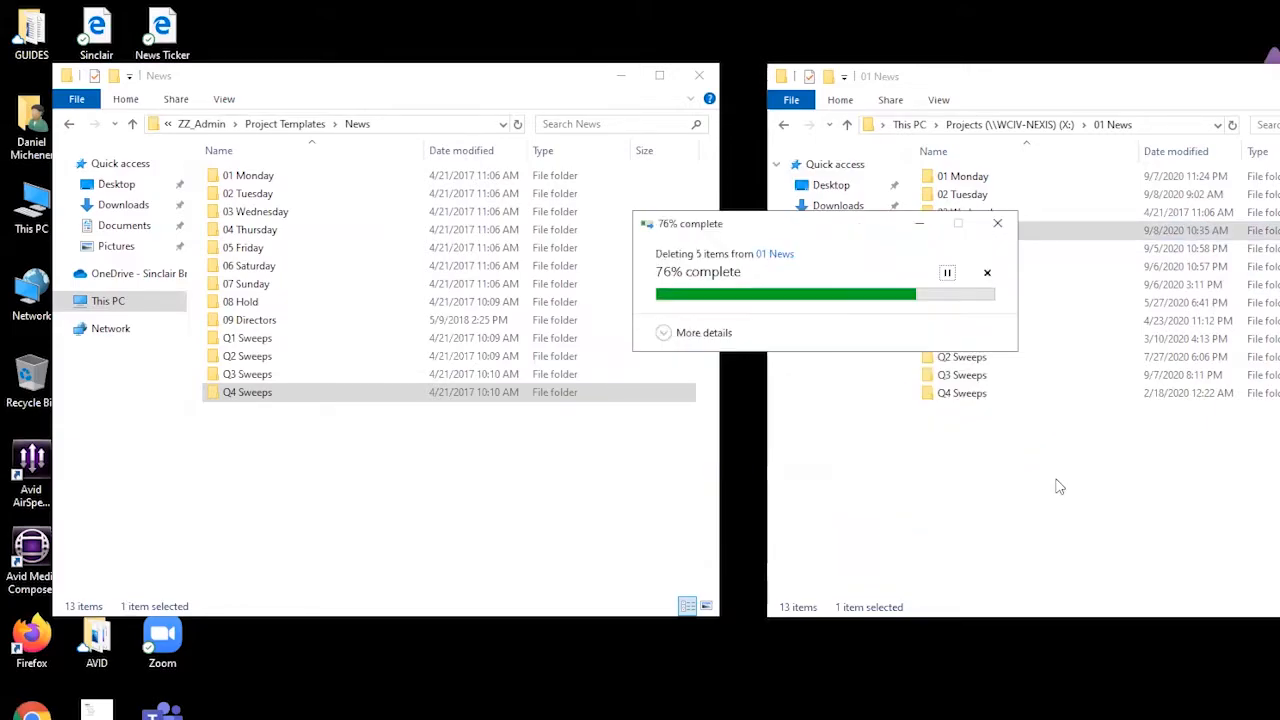
{"action": "left_click", "coordinate": [953, 396]}
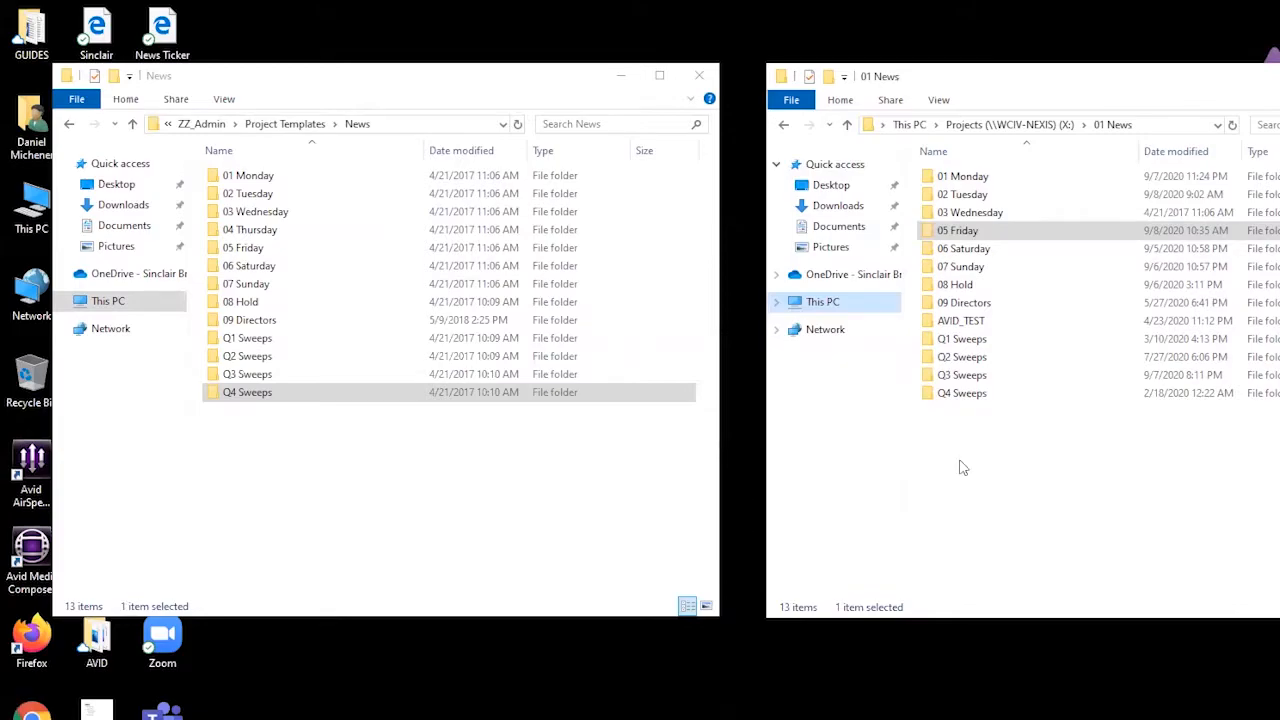
{"action": "left_click", "coordinate": [931, 233]}
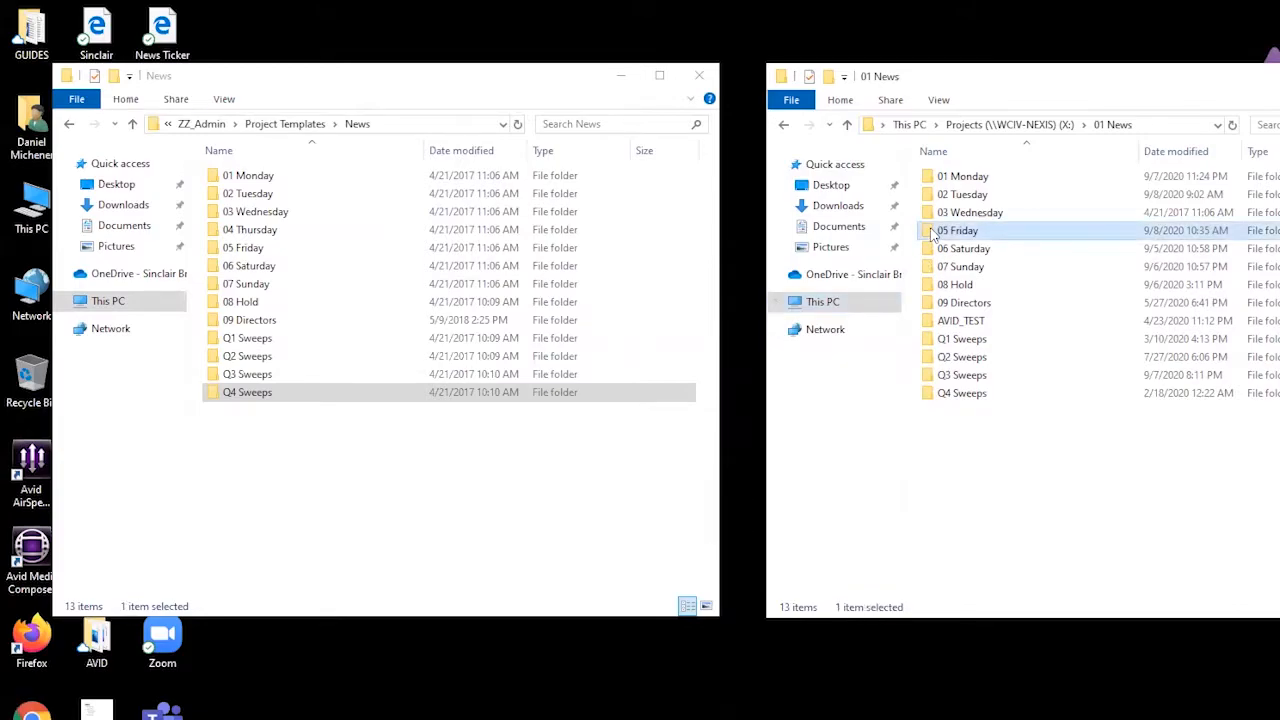
{"action": "key", "text": "Delete"}
{"action": "left_click", "coordinate": [893, 527]}
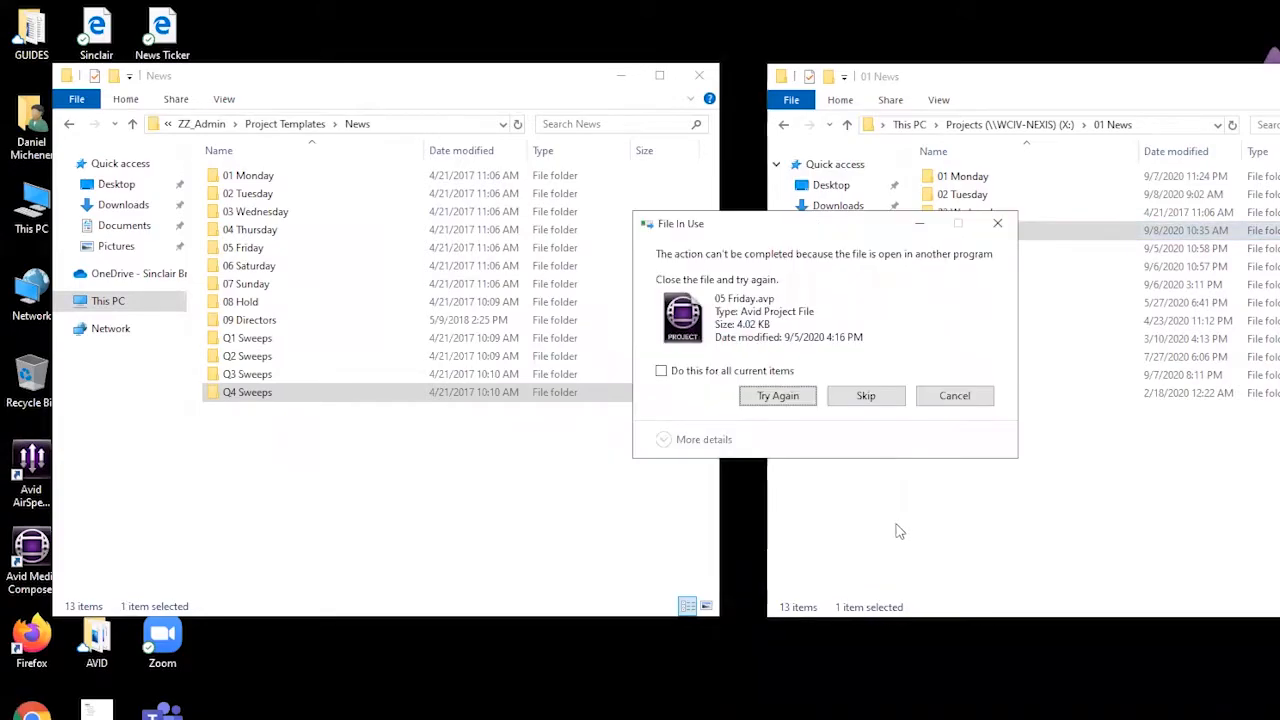
{"action": "left_click", "coordinate": [876, 398]}
{"action": "left_click", "coordinate": [876, 398]}
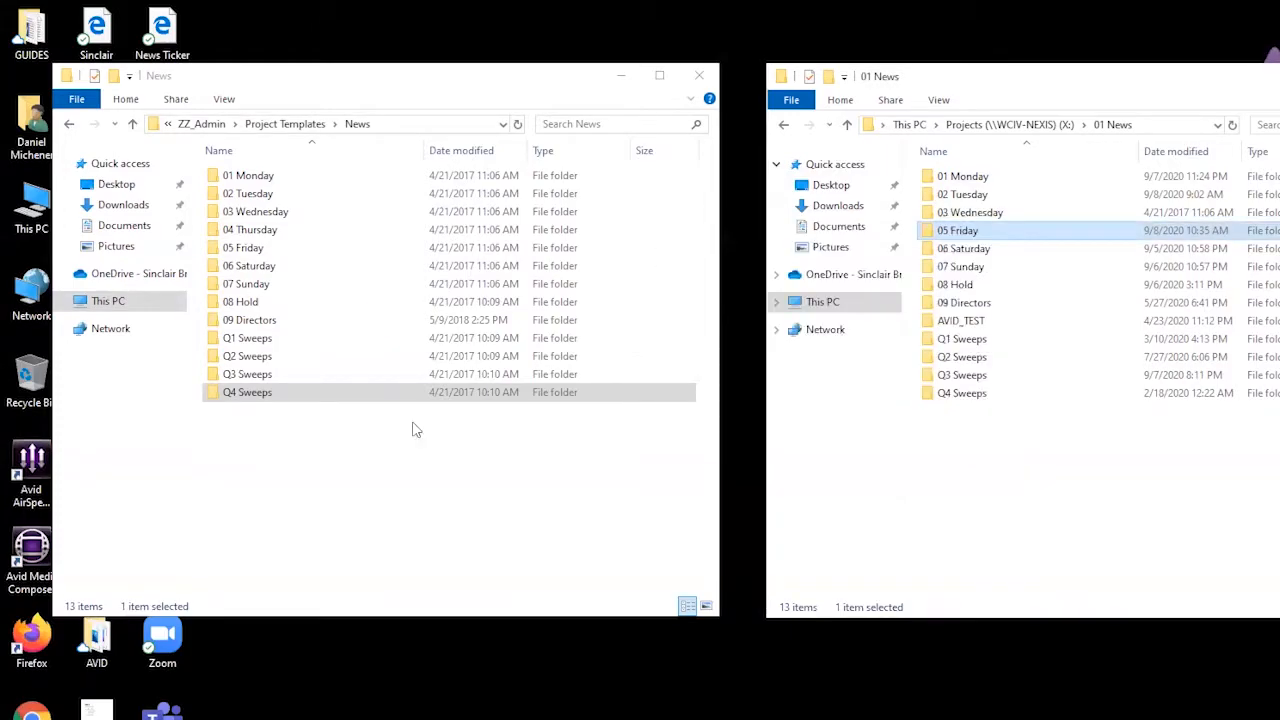
Step: Copy the 05 Friday folder from the News templates into the live 01 News folder
{"action": "left_click", "coordinate": [240, 250]}
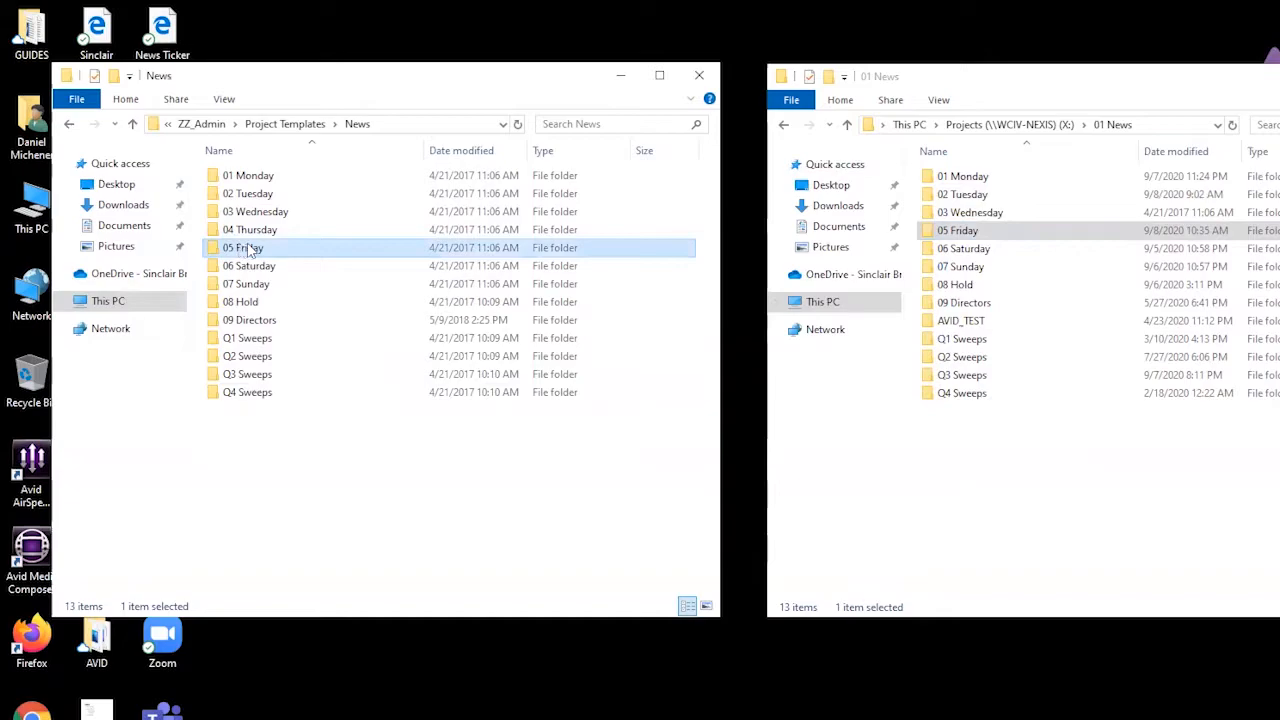
{"action": "left_click", "coordinate": [986, 498]}
{"action": "key", "text": "ctrl+v"}
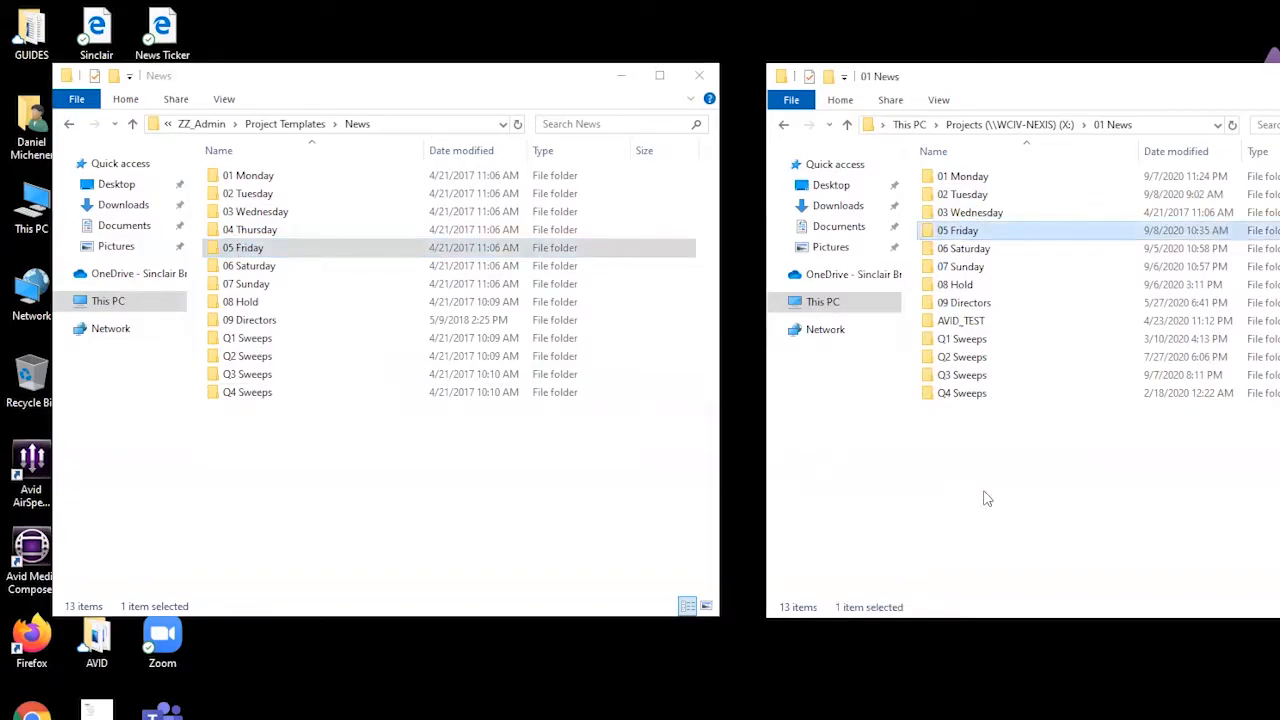
{"action": "left_click", "coordinate": [1068, 485]}
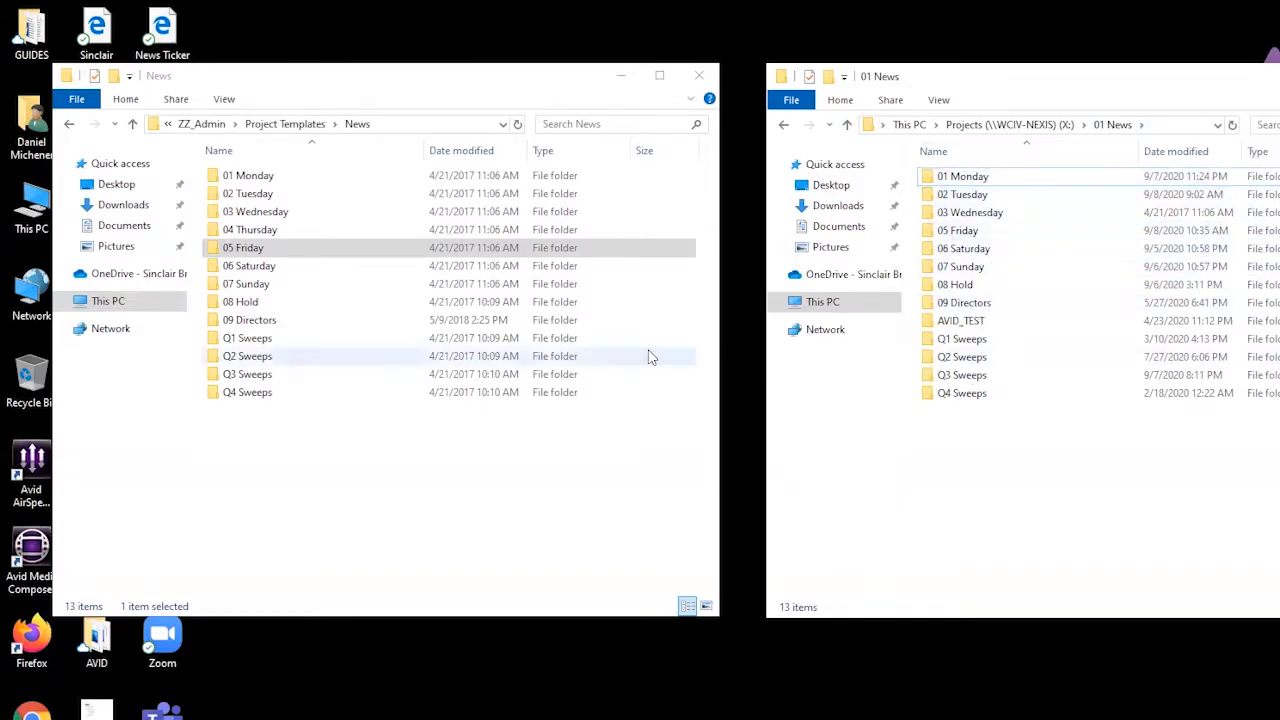
Step: Copy the template 04 Thursday folder into 01 News and refresh the 01 News listing
{"action": "left_click", "coordinate": [250, 232]}
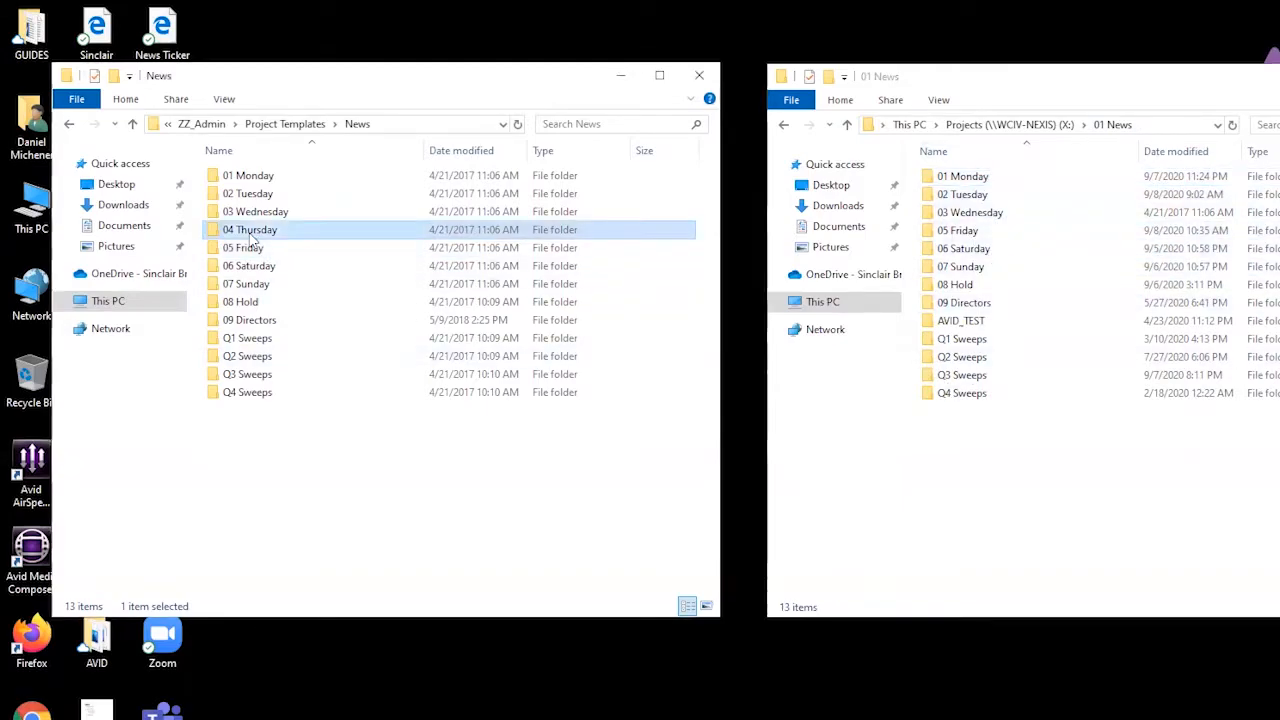
{"action": "left_click", "coordinate": [993, 474]}
{"action": "key", "text": "ctrl+v"}
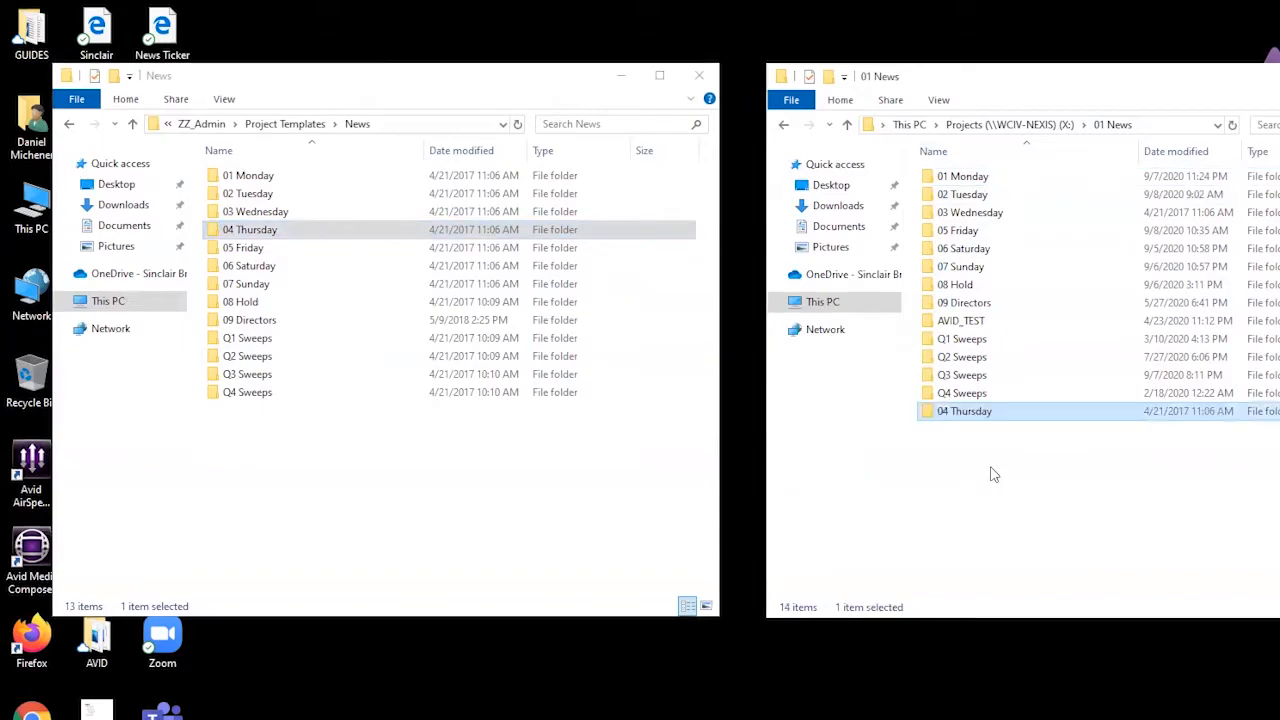
{"action": "right_click", "coordinate": [993, 449]}
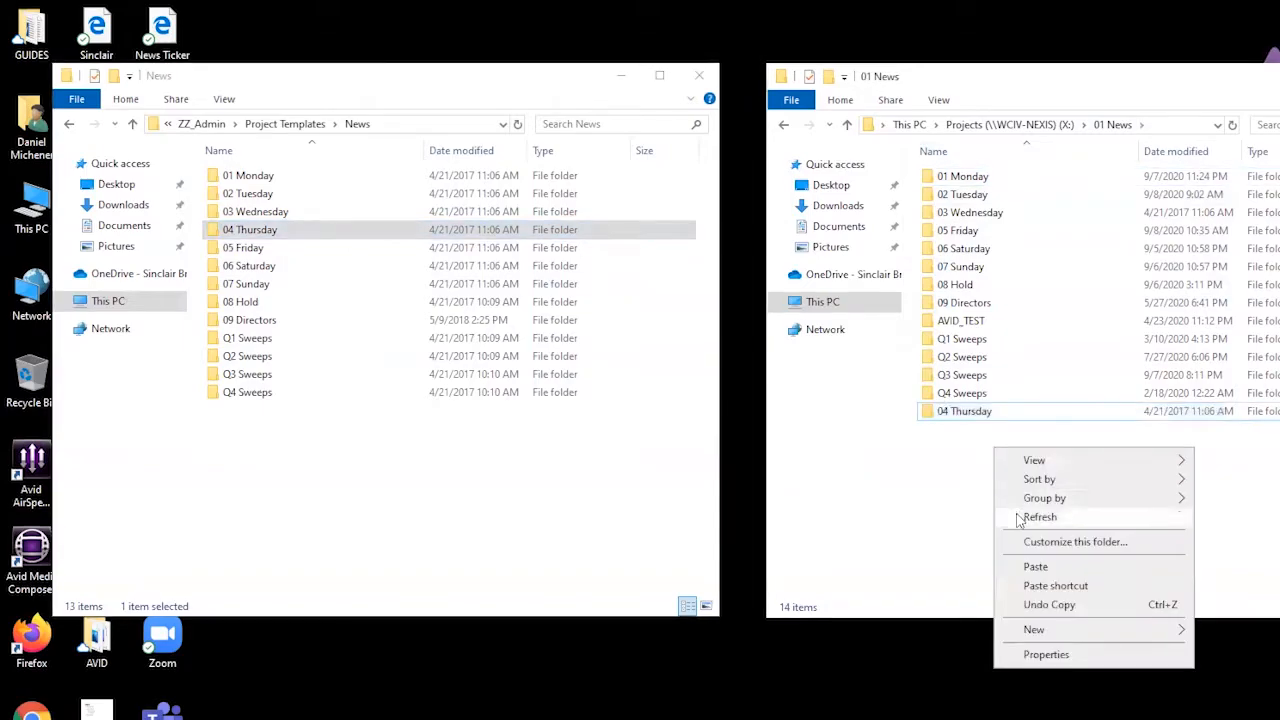
{"action": "left_click", "coordinate": [1018, 518]}
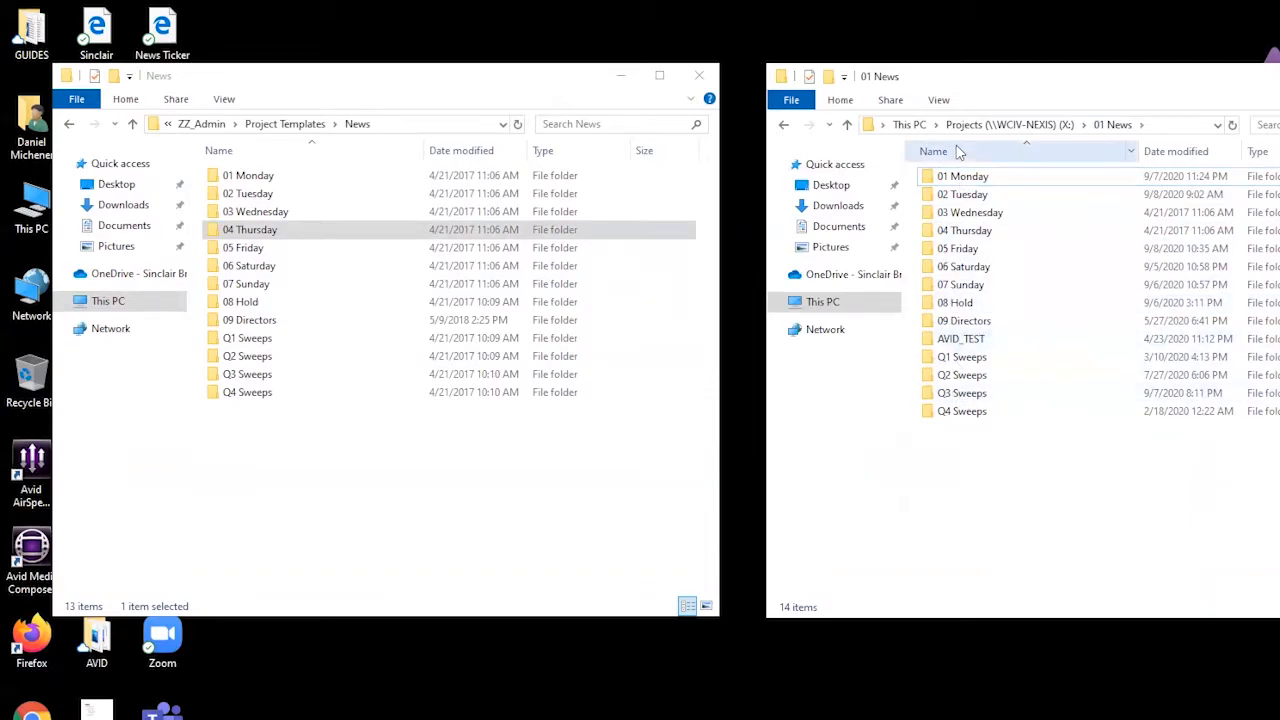
{"action": "left_click", "coordinate": [475, 518]}
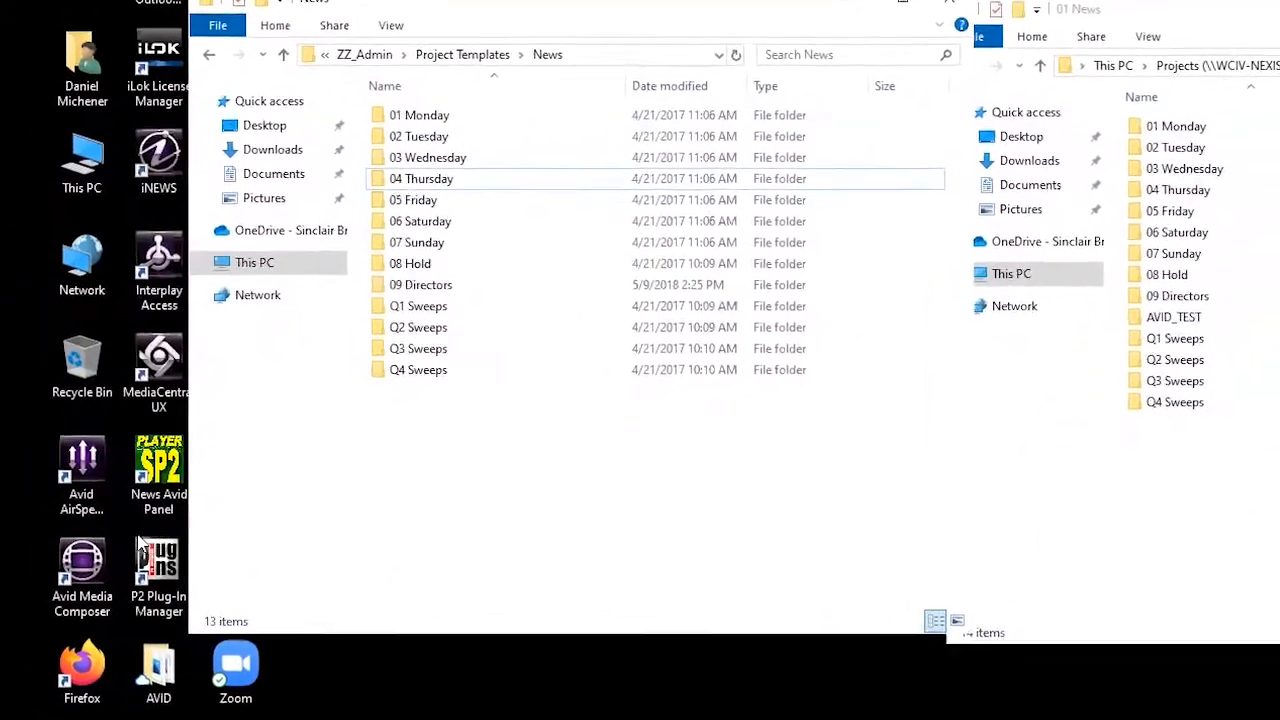
Step: Open Avid Interplay Access from the desktop and log on to the AvidWG database with the account password
{"action": "left_click", "coordinate": [266, 213]}
{"action": "double_click", "coordinate": [266, 213]}
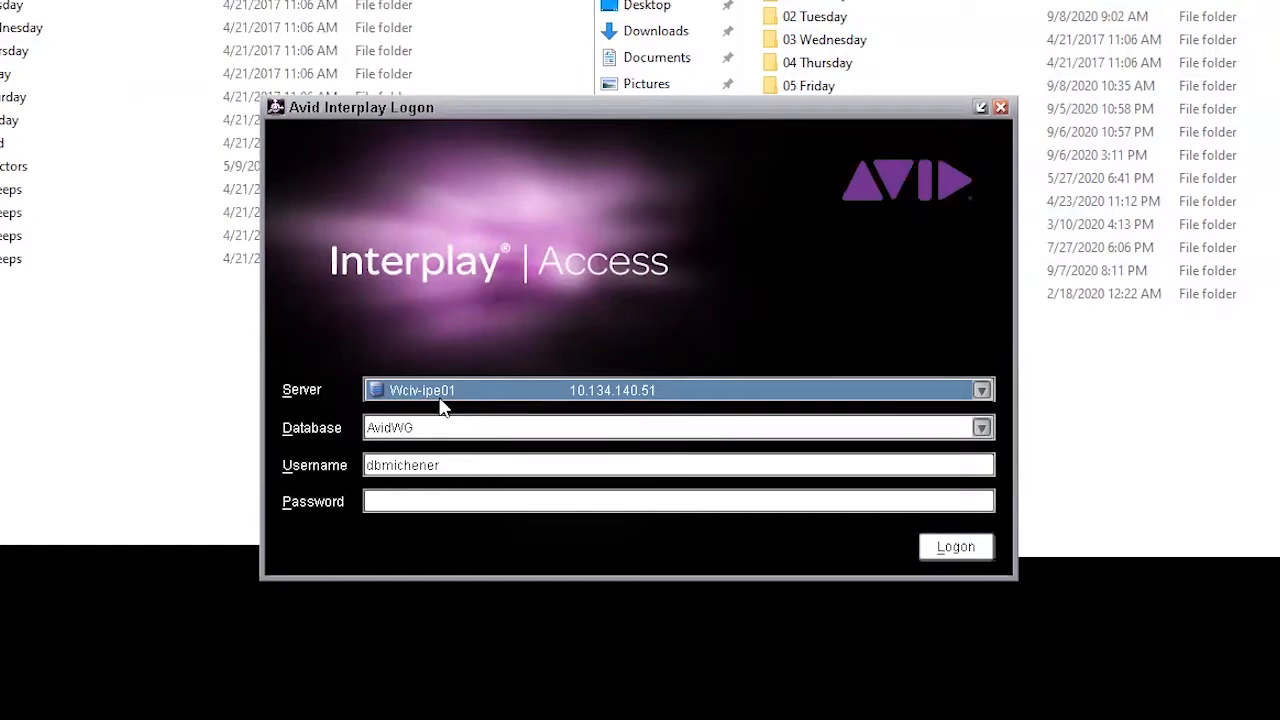
{"action": "left_click", "coordinate": [401, 503]}
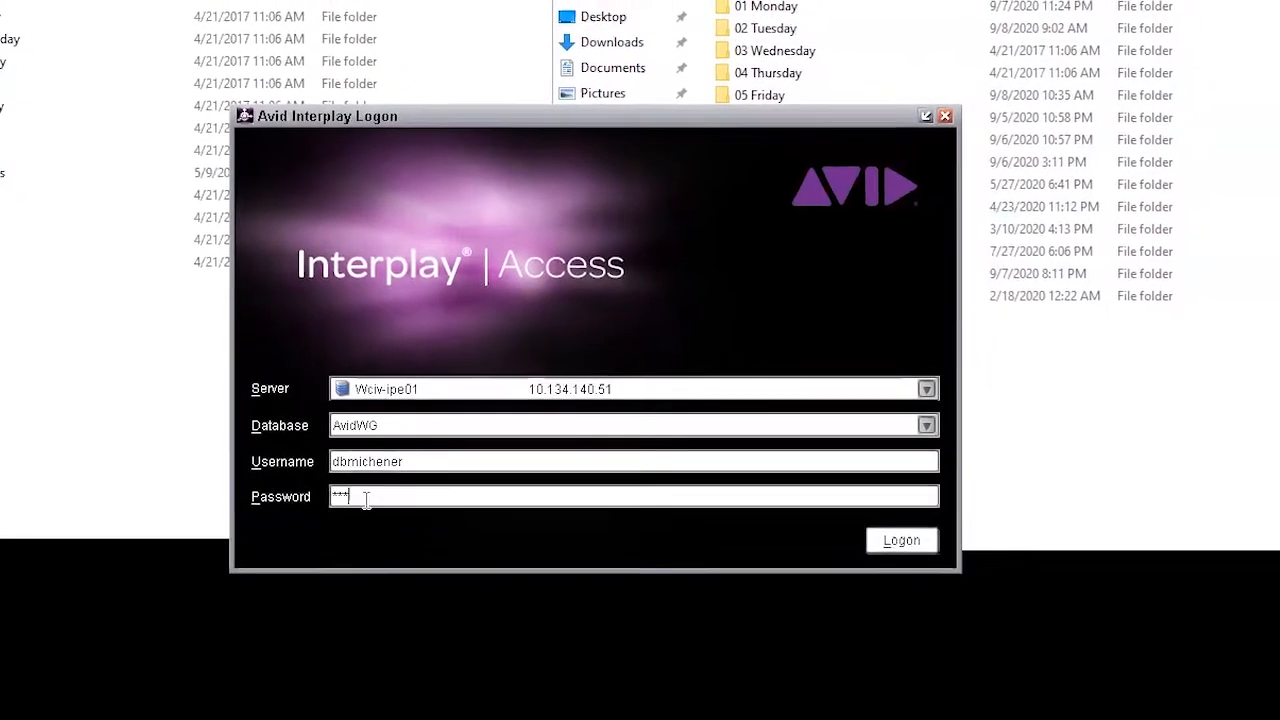
{"action": "type", "text": "**********"}
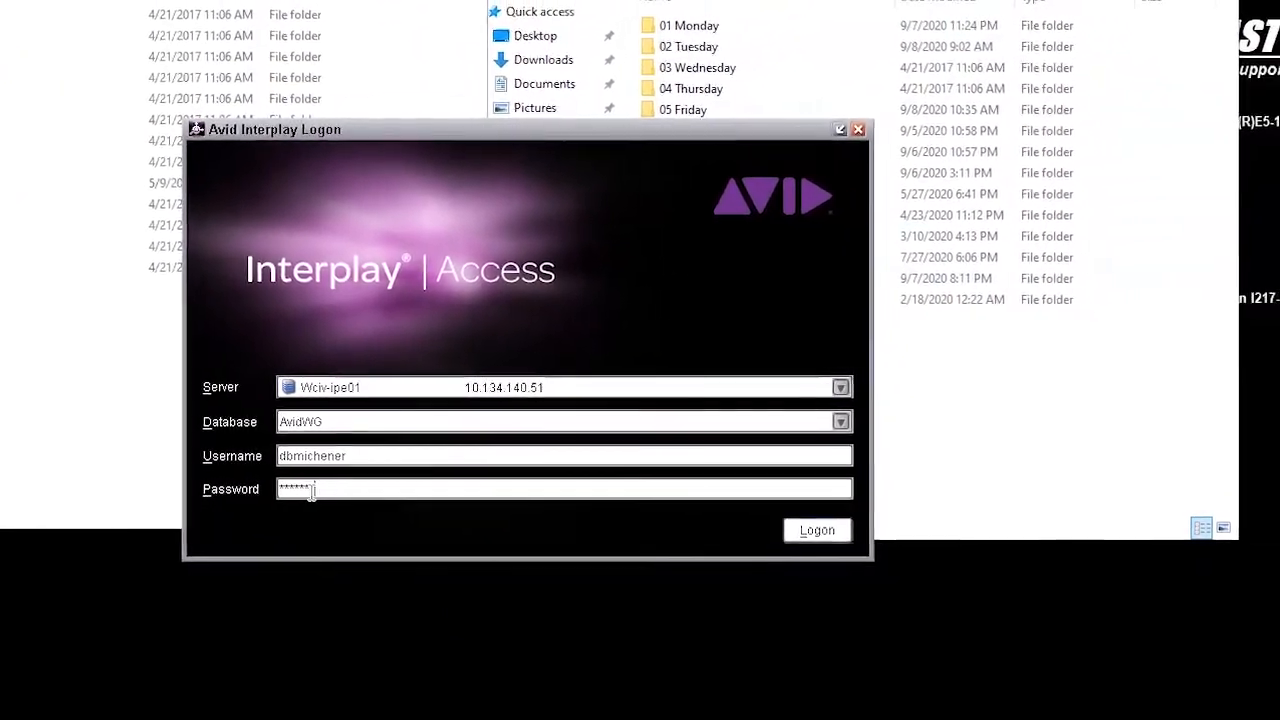
{"action": "key", "text": "Return"}
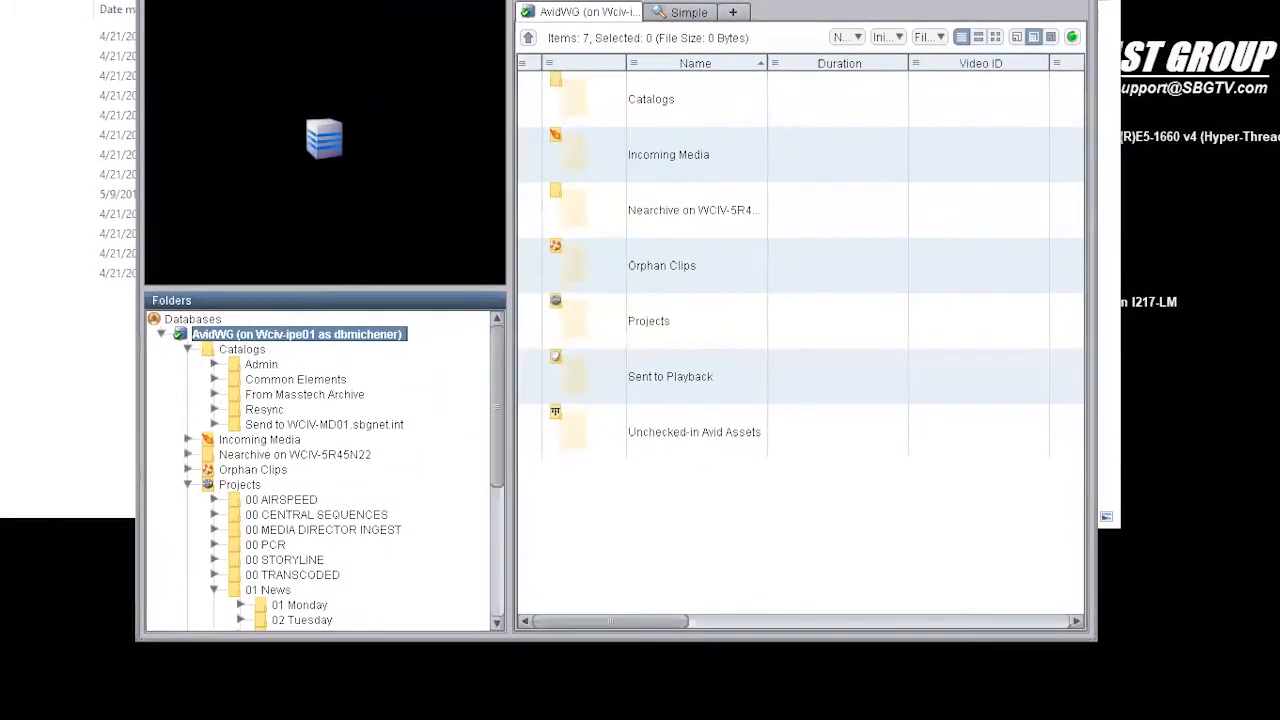
Step: Delete the 04 Thursday folder under Projects > 01 News, selecting metadata only so the associated media files are kept
{"action": "left_click_drag", "start_coordinate": [473, 430], "coordinate": [473, 560]}
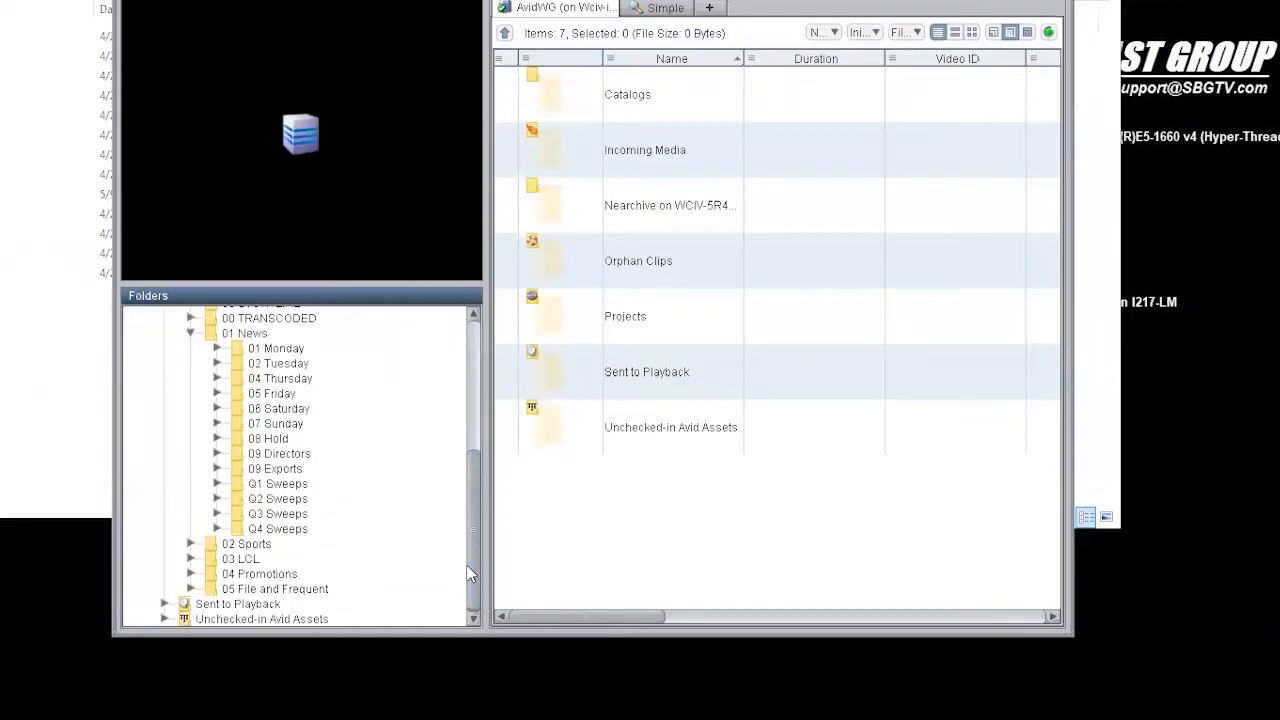
{"action": "left_click", "coordinate": [295, 382]}
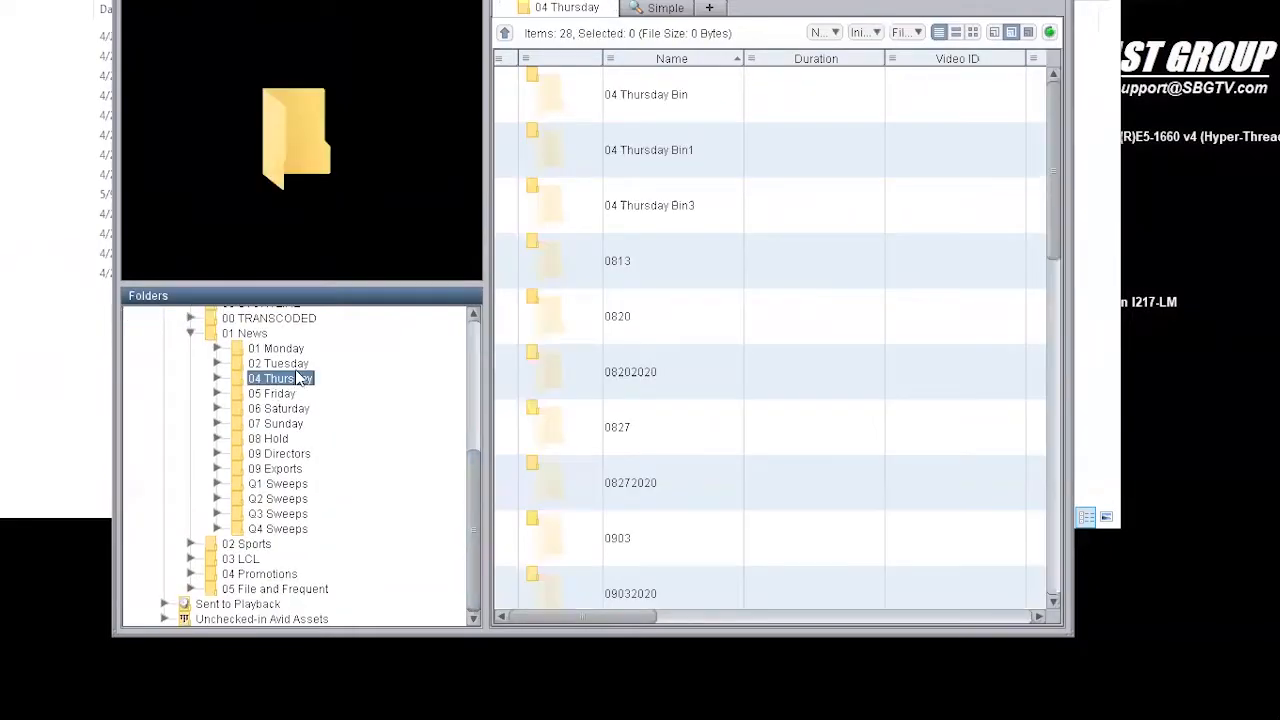
{"action": "left_click", "coordinate": [266, 365]}
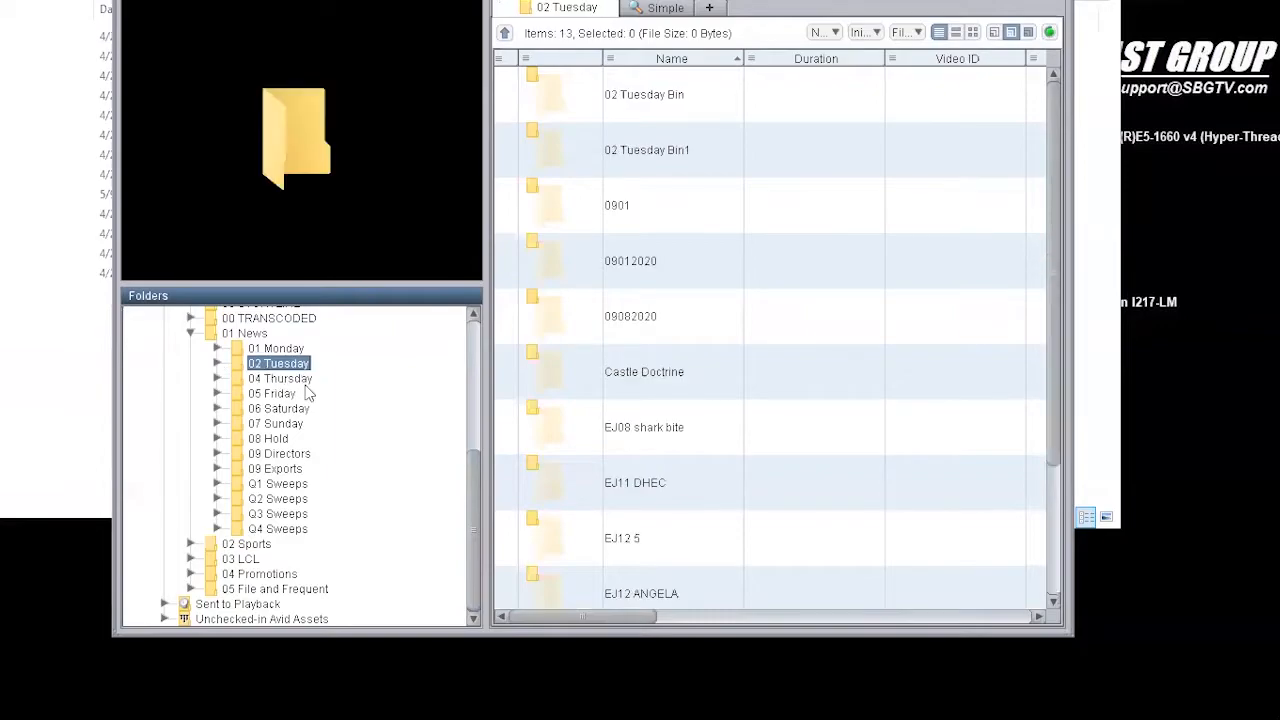
{"action": "left_click", "coordinate": [287, 380]}
{"action": "scroll", "coordinate": [660, 436], "scroll_direction": "down", "scroll_amount": 10}
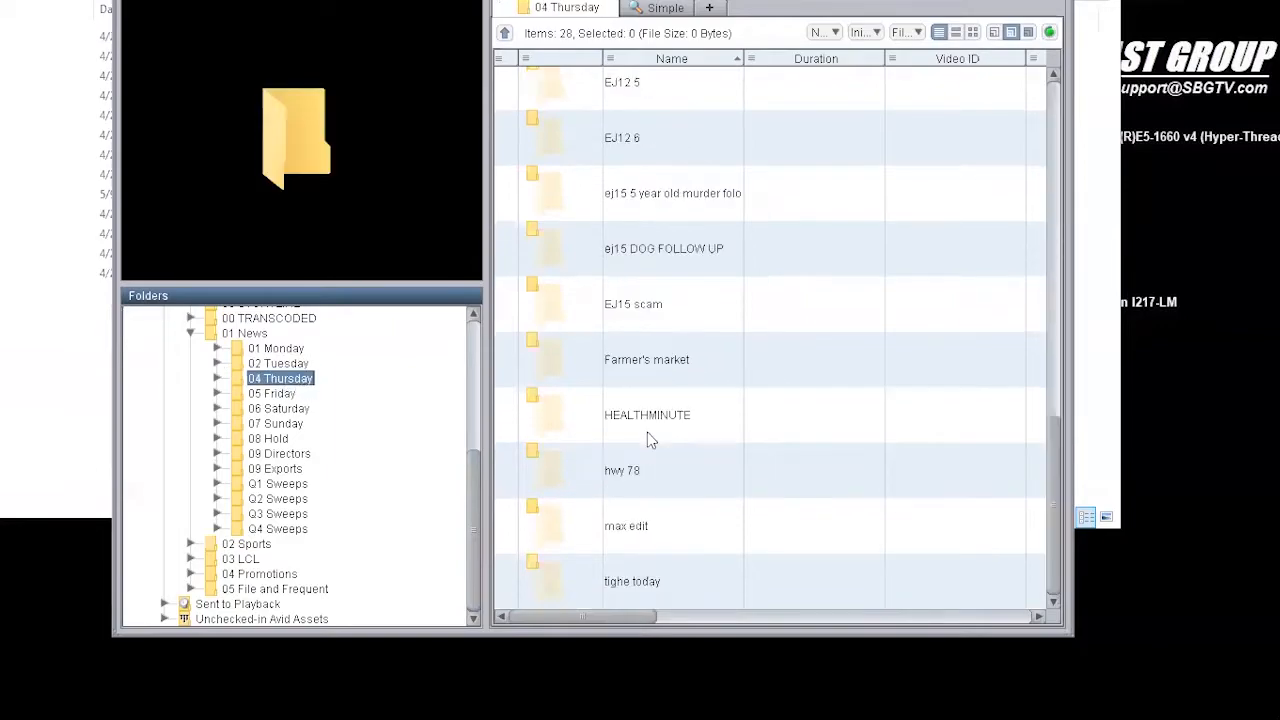
{"action": "scroll", "coordinate": [648, 440], "scroll_direction": "up", "scroll_amount": 10}
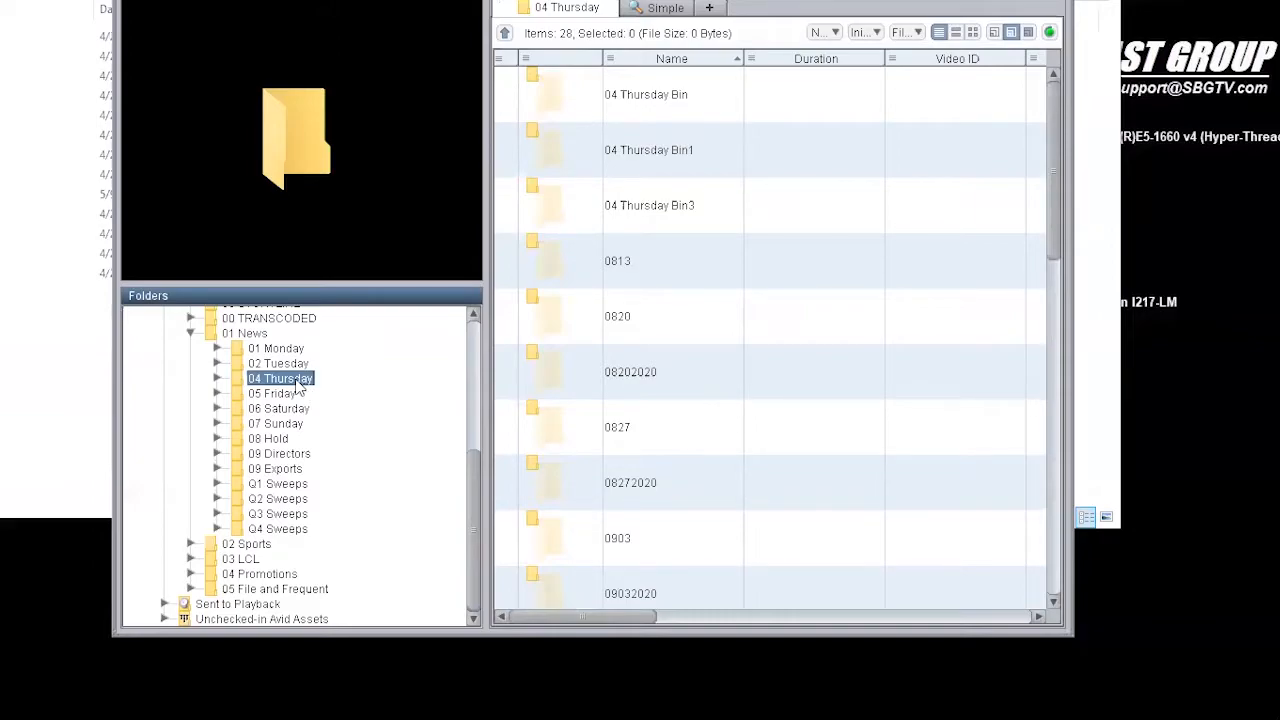
{"action": "key", "text": "Delete"}
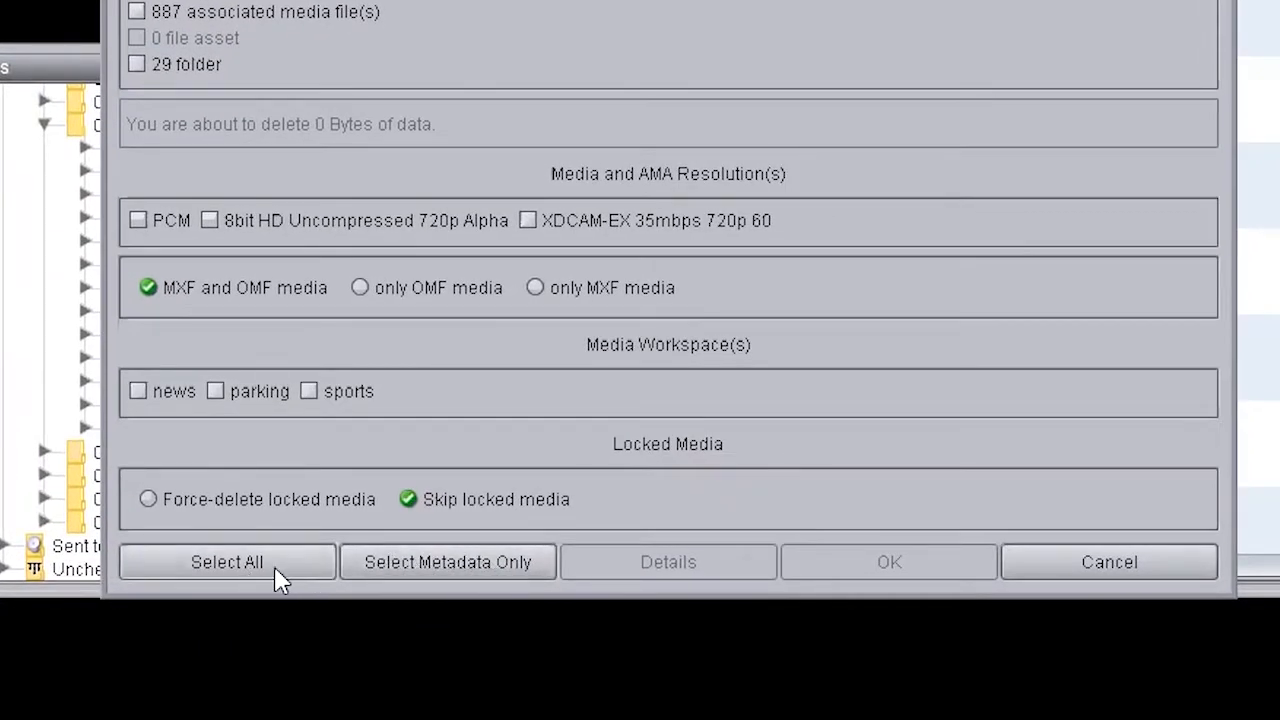
{"action": "left_click", "coordinate": [431, 574]}
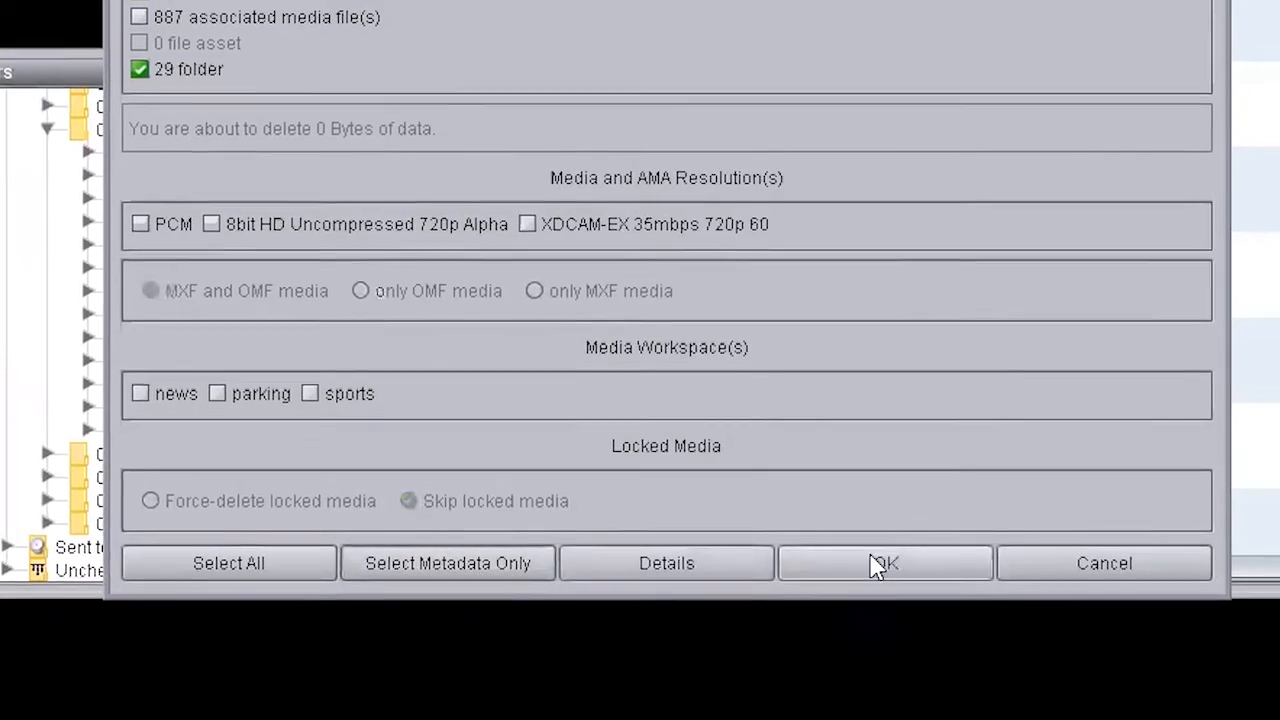
{"action": "left_click", "coordinate": [868, 566]}
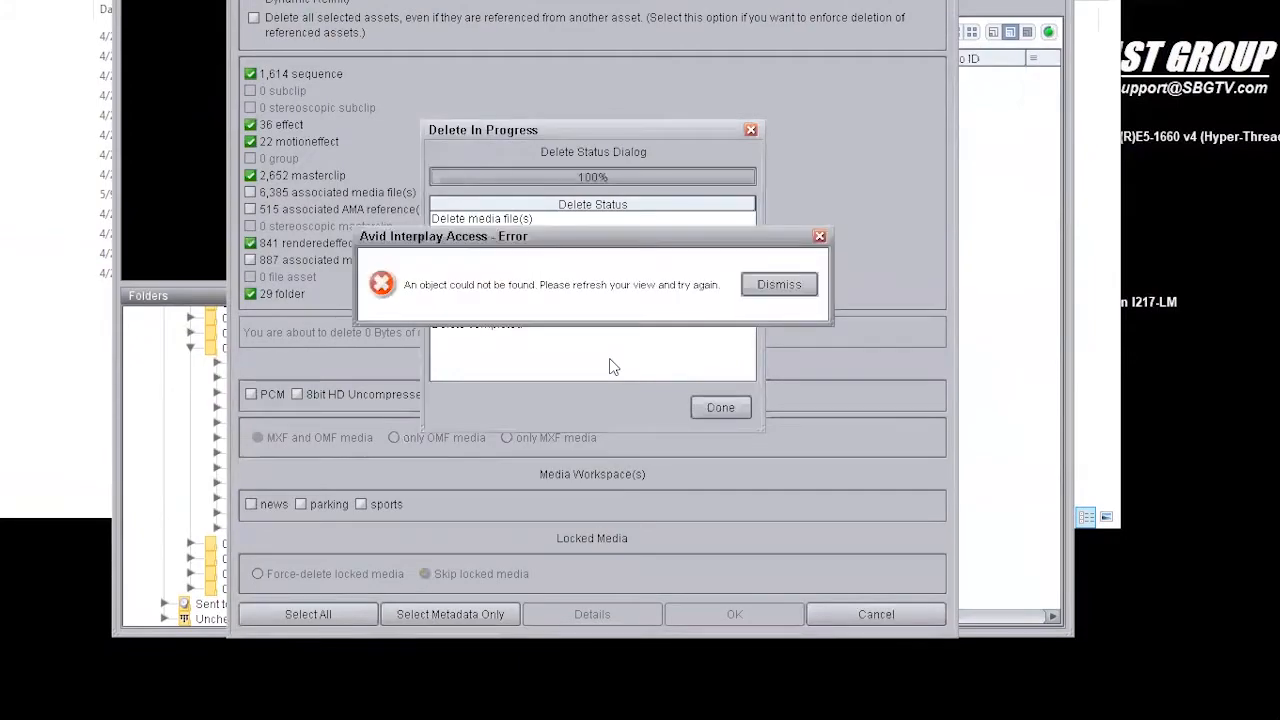
{"action": "left_click", "coordinate": [754, 282]}
{"action": "left_click", "coordinate": [718, 408]}
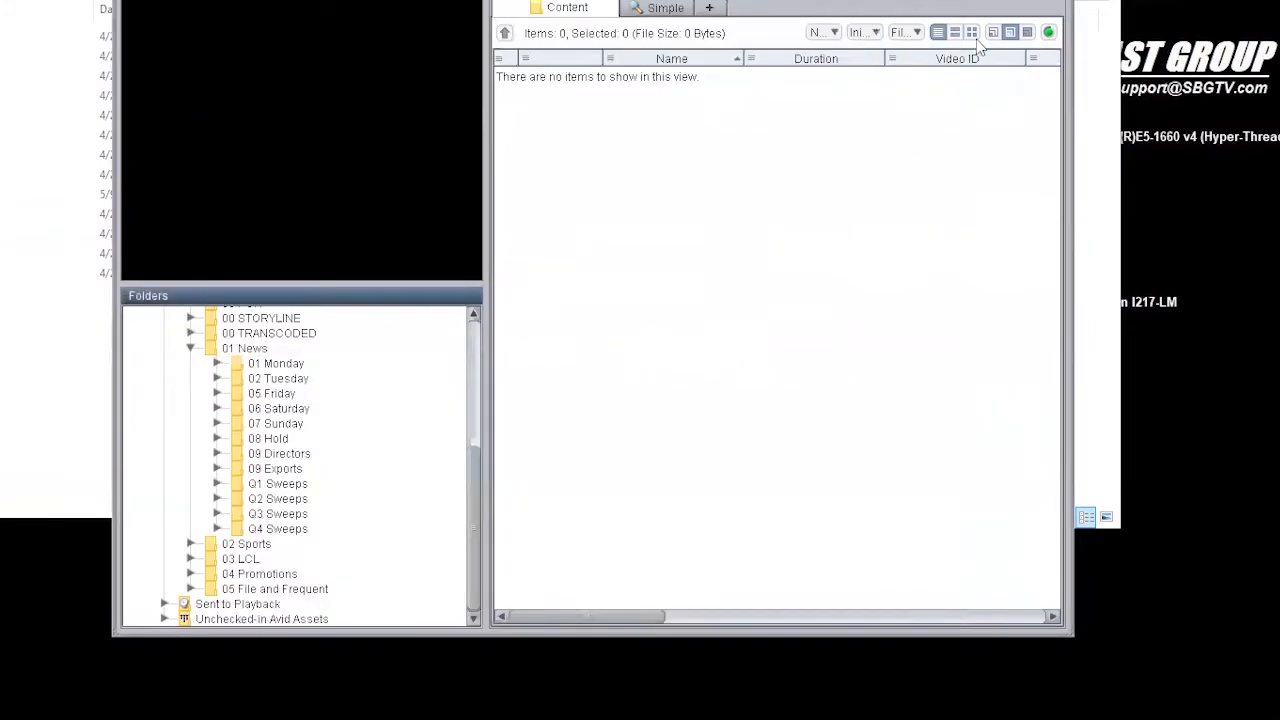
Step: Review the 05 Friday folder's contents under 01 News and delete the folder with metadata only selected
{"action": "left_click", "coordinate": [285, 396]}
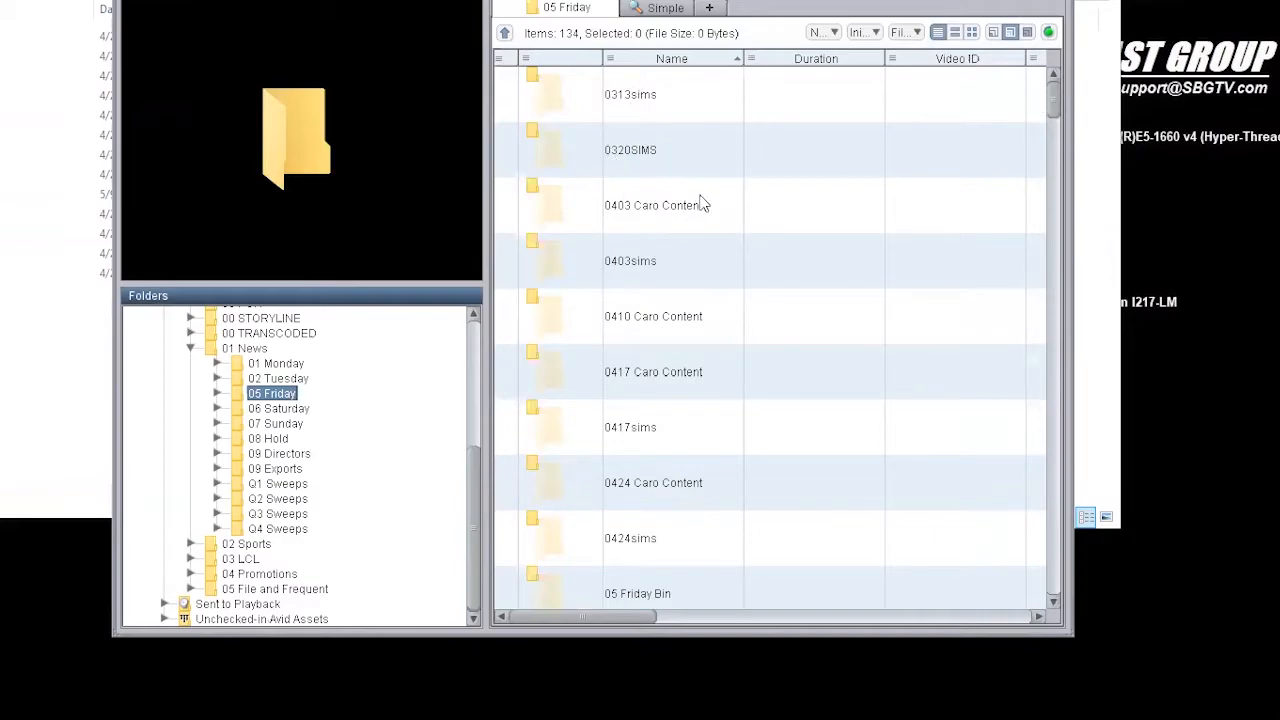
{"action": "scroll", "coordinate": [786, 288], "scroll_direction": "down", "scroll_amount": 15}
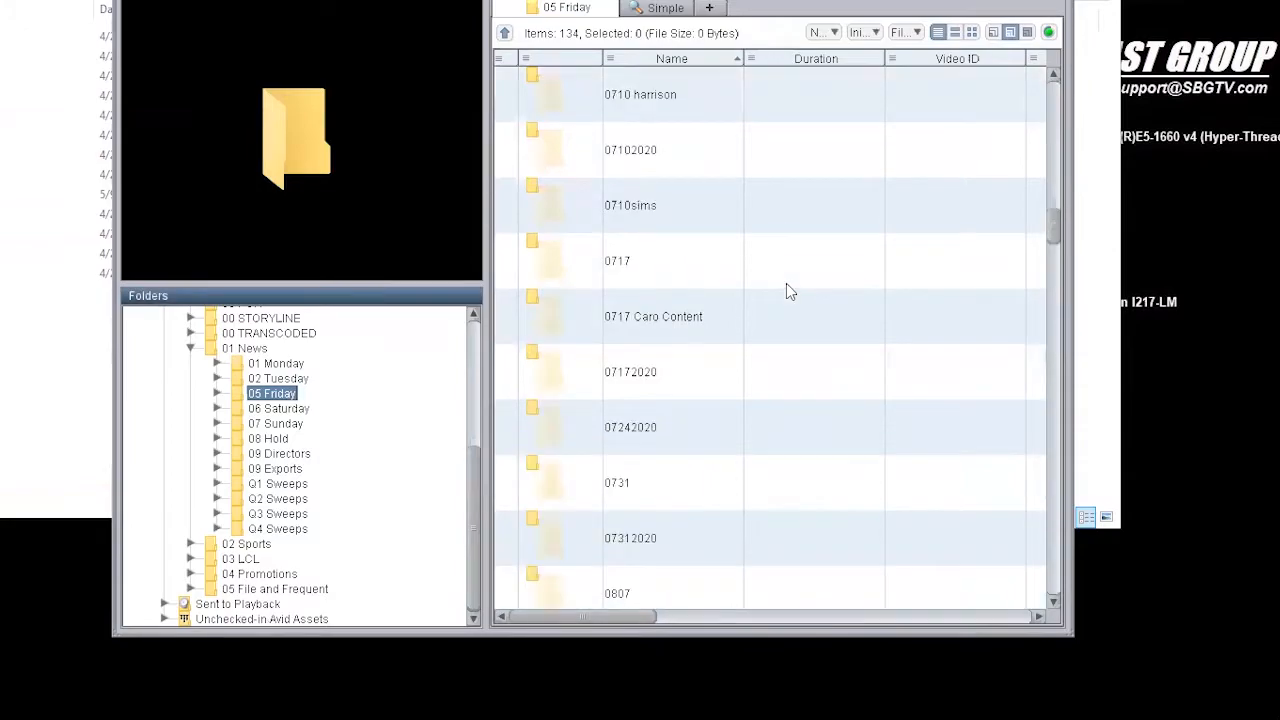
{"action": "scroll", "coordinate": [787, 290], "scroll_direction": "down", "scroll_amount": 5}
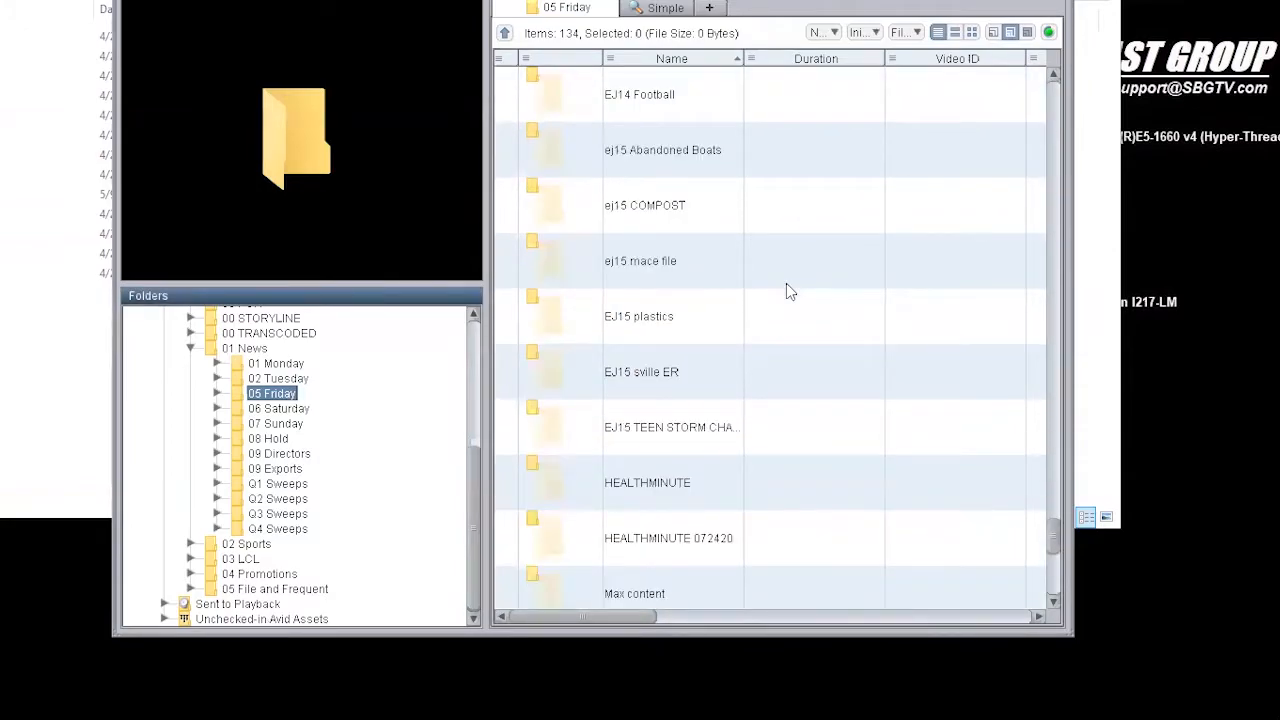
{"action": "scroll", "coordinate": [786, 290], "scroll_direction": "down", "scroll_amount": 3}
{"action": "scroll", "coordinate": [786, 290], "scroll_direction": "up", "scroll_amount": 20}
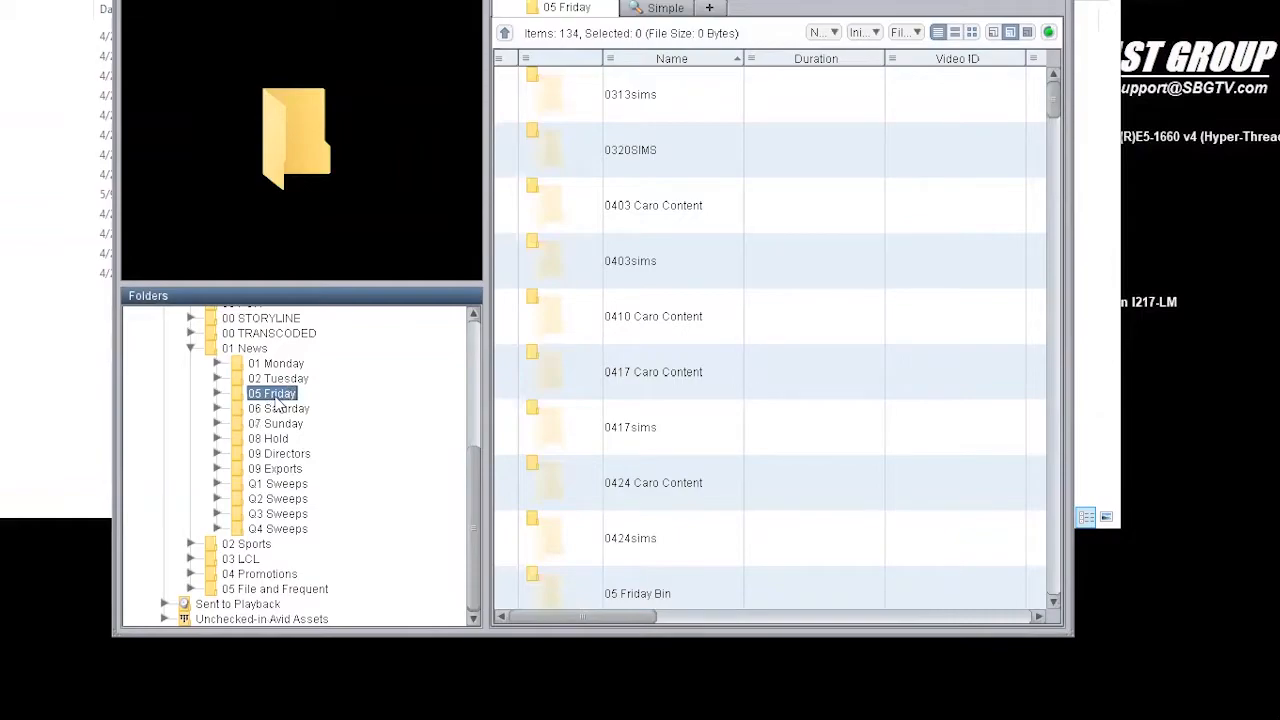
{"action": "key", "text": "Delete"}
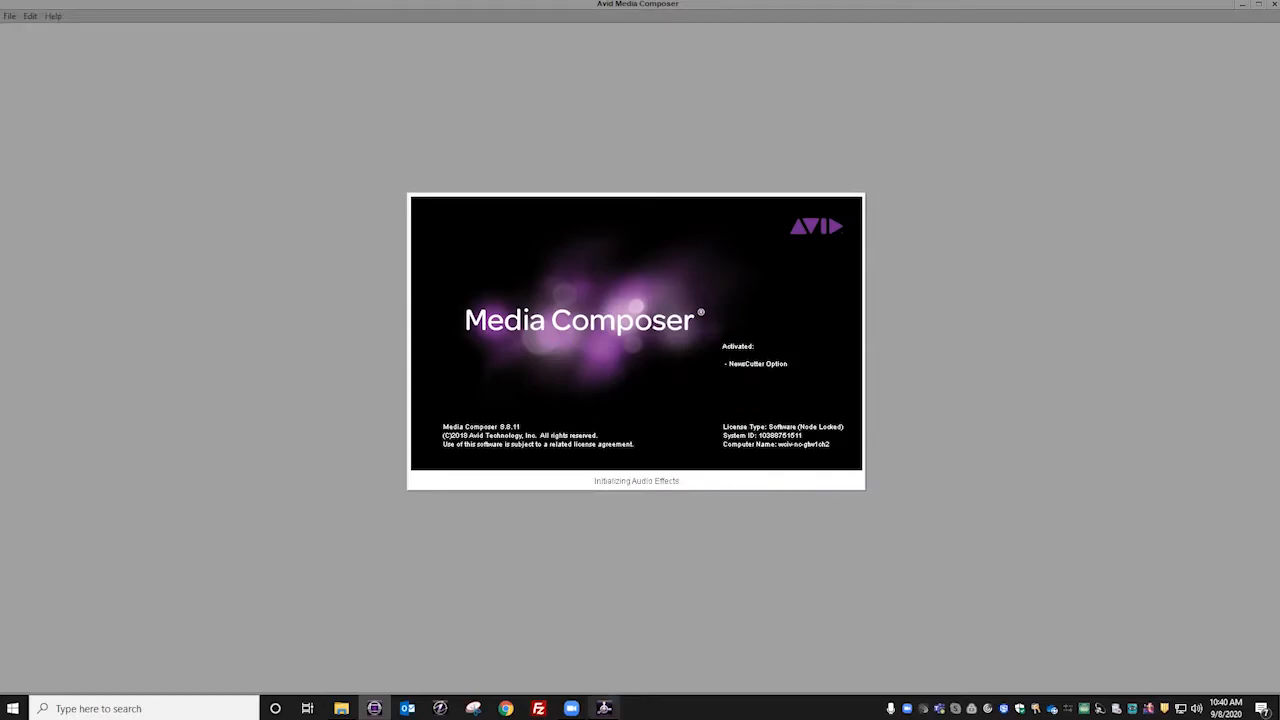
{"action": "left_click", "coordinate": [604, 708]}
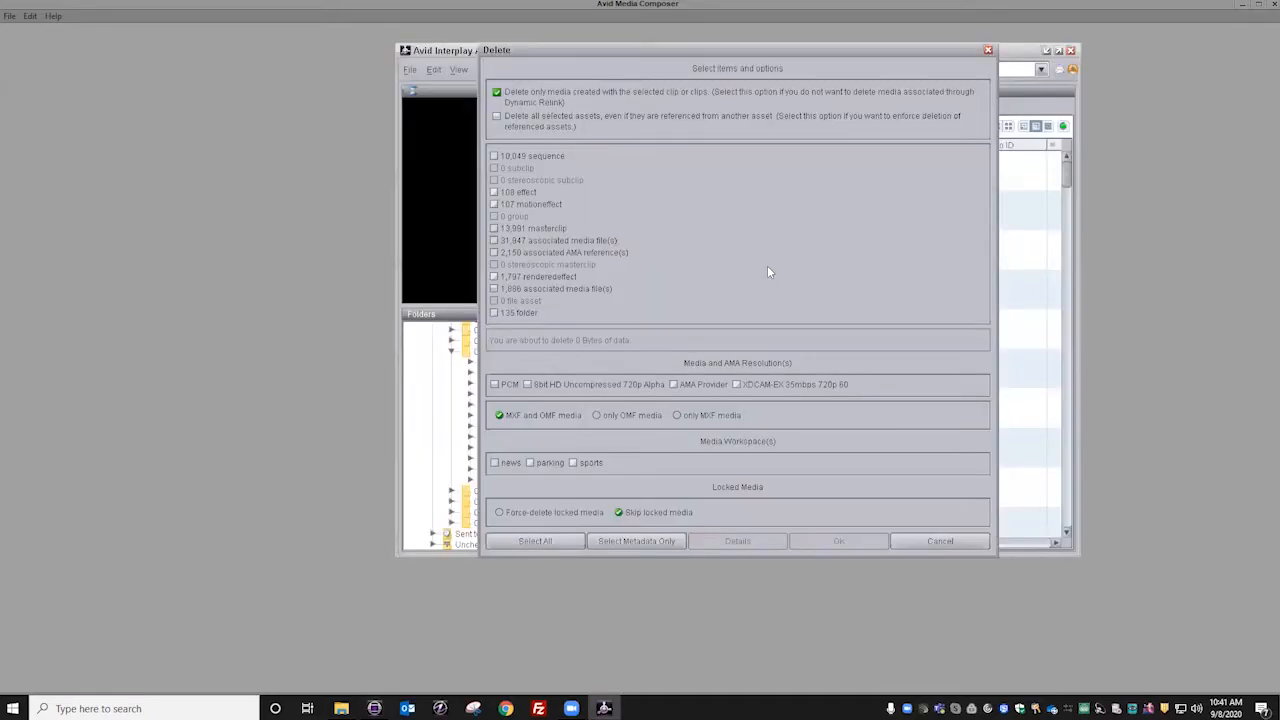
{"action": "left_click", "coordinate": [622, 542]}
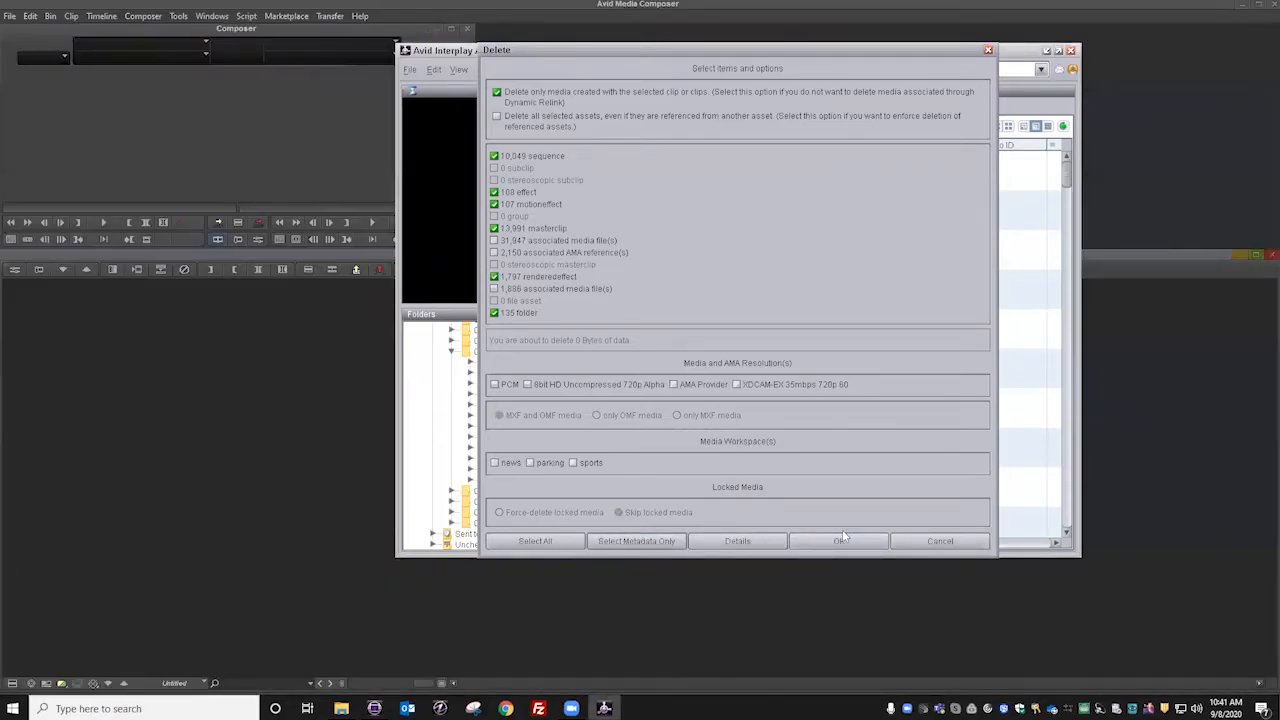
{"action": "left_click", "coordinate": [839, 542]}
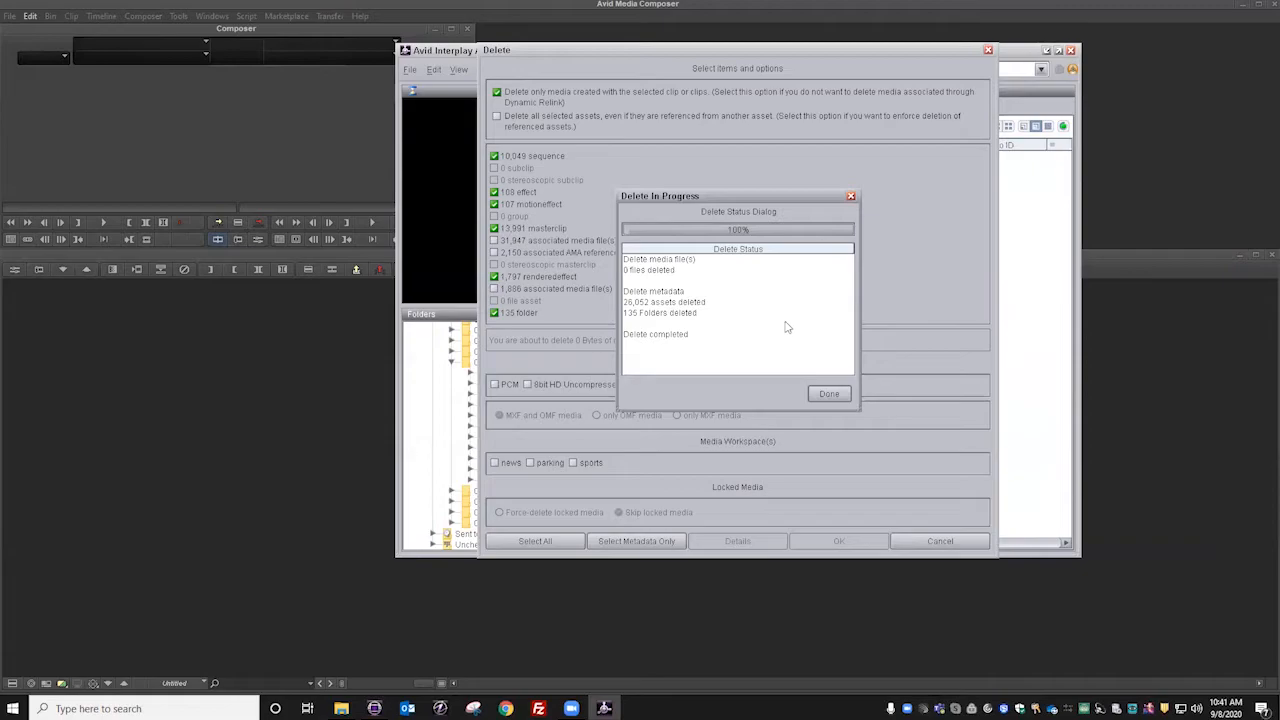
{"action": "left_click", "coordinate": [820, 395]}
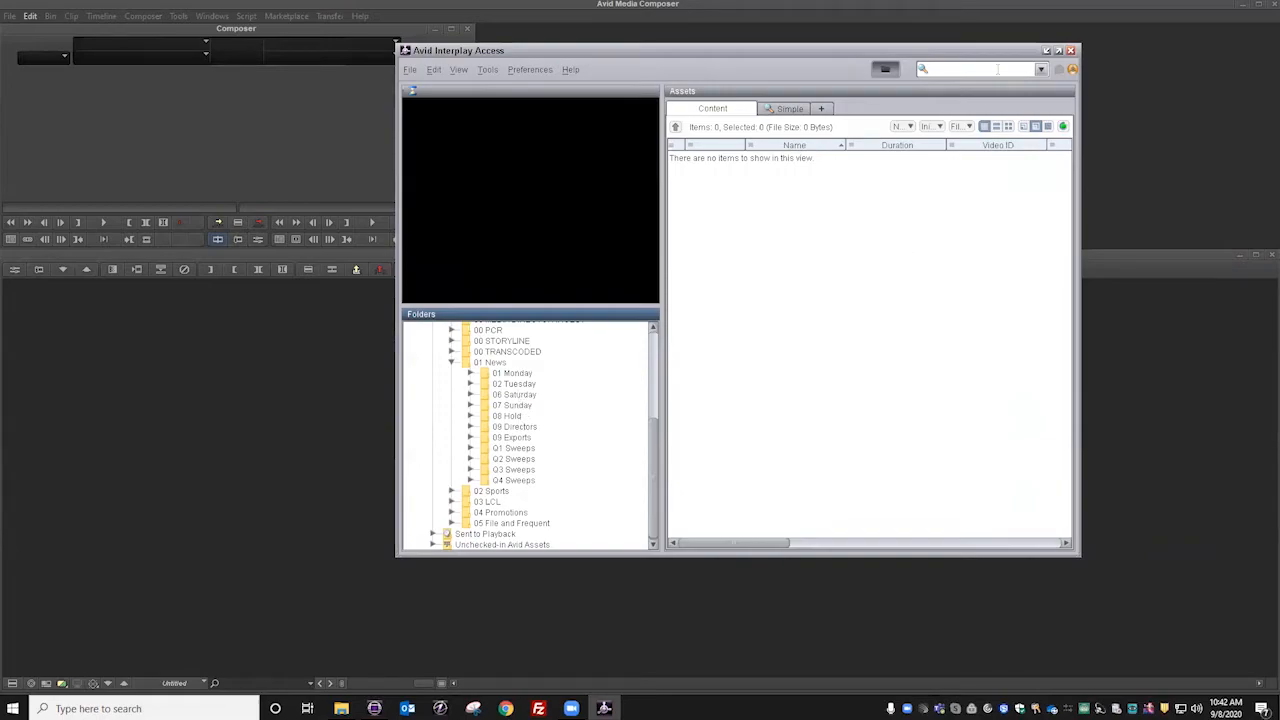
Step: Close Interplay Access, log in to Interplay from Media Composer with the account password, and open the 03 Wednesday project
{"action": "left_click", "coordinate": [1071, 51]}
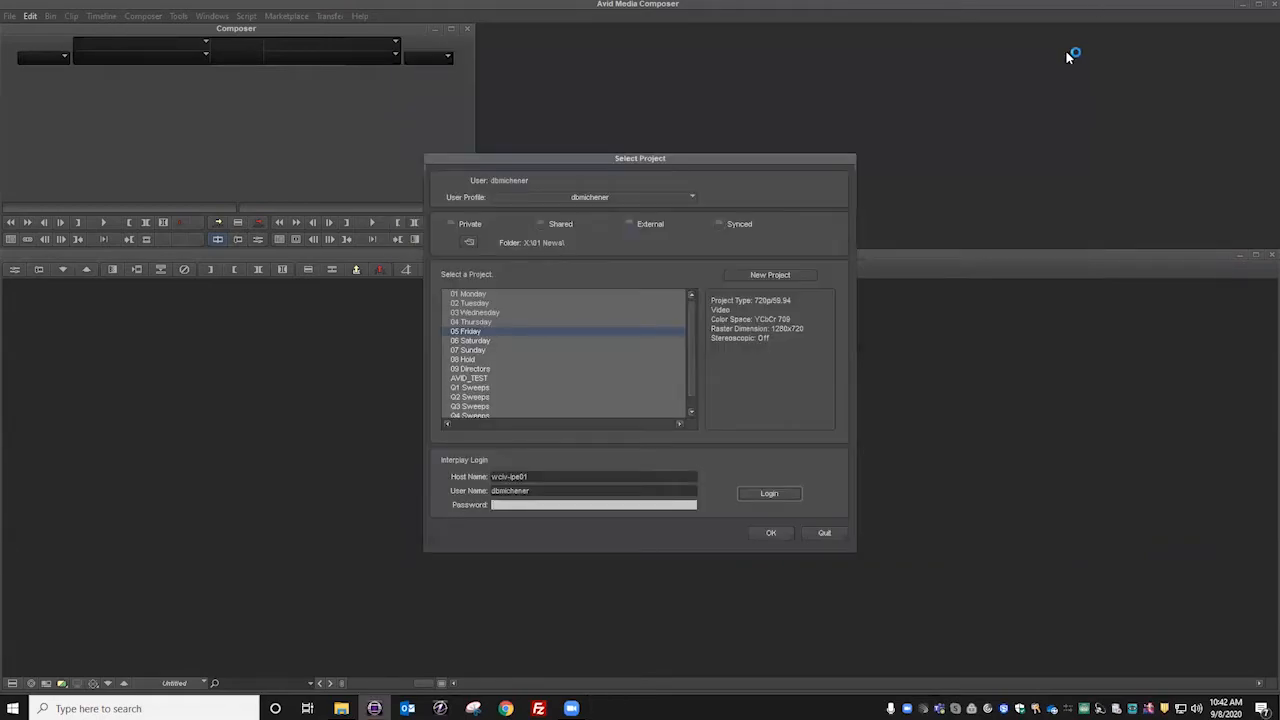
{"action": "left_click", "coordinate": [488, 312]}
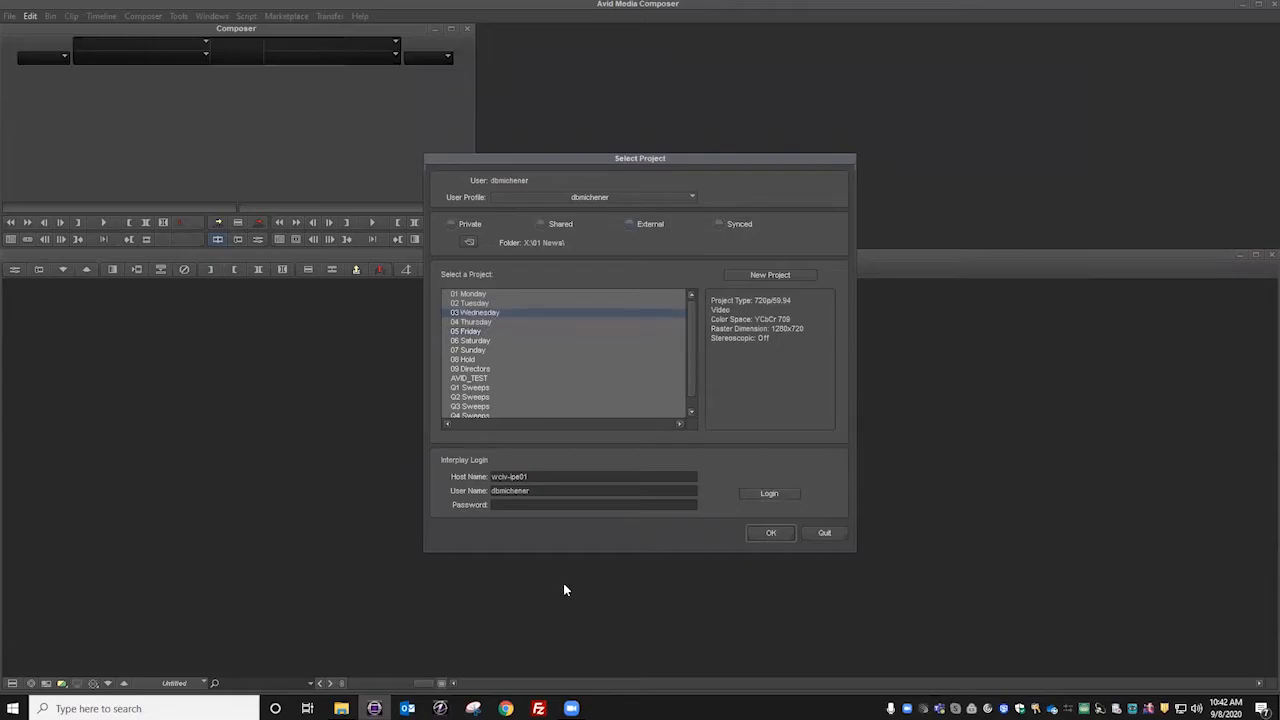
{"action": "left_click", "coordinate": [538, 505]}
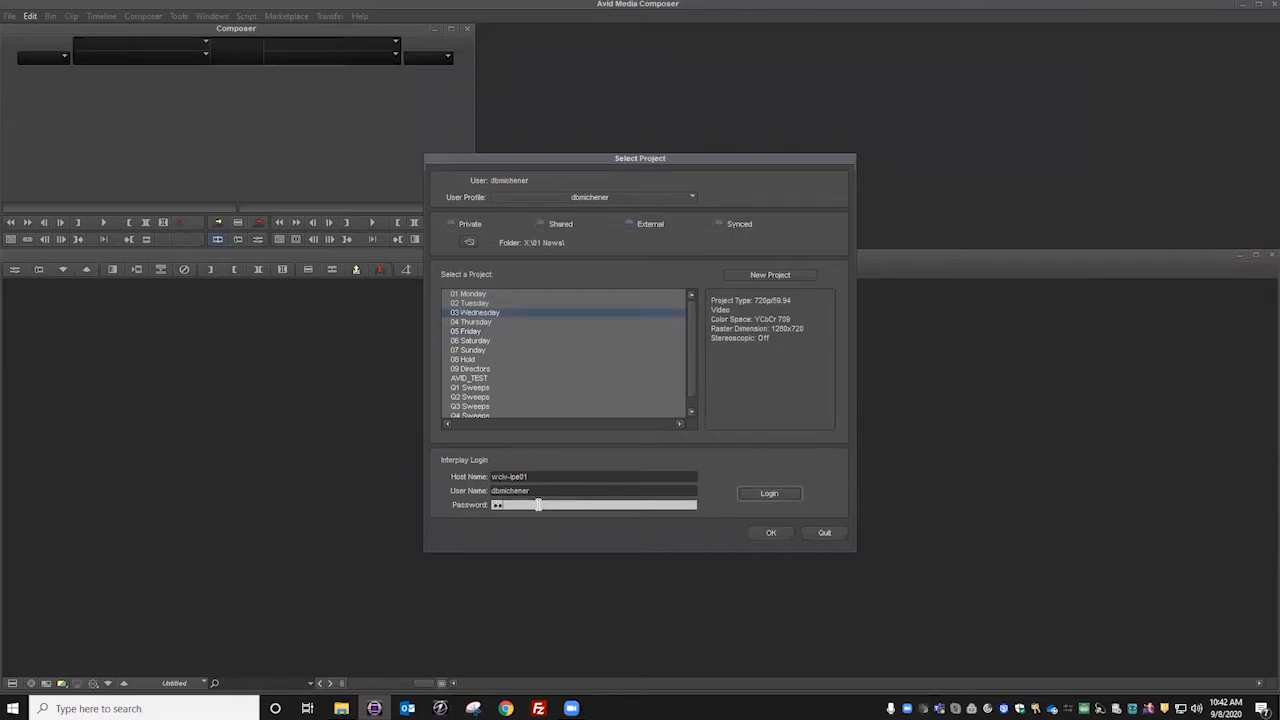
{"action": "type", "text": "****"}
{"action": "key", "text": "Return"}
{"action": "left_click", "coordinate": [770, 533]}
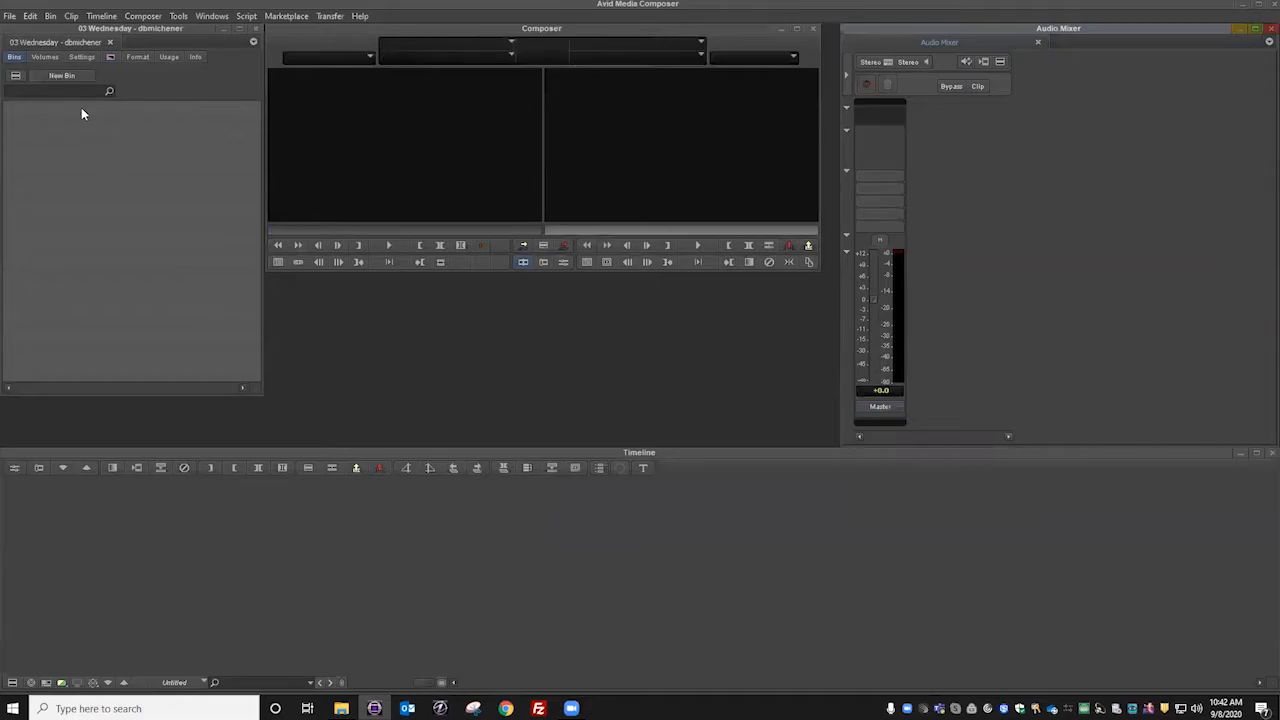
Step: Create a bin named TEST in the 03 Wednesday project and close the project
{"action": "left_click", "coordinate": [66, 77]}
{"action": "type", "text": "TEST"}
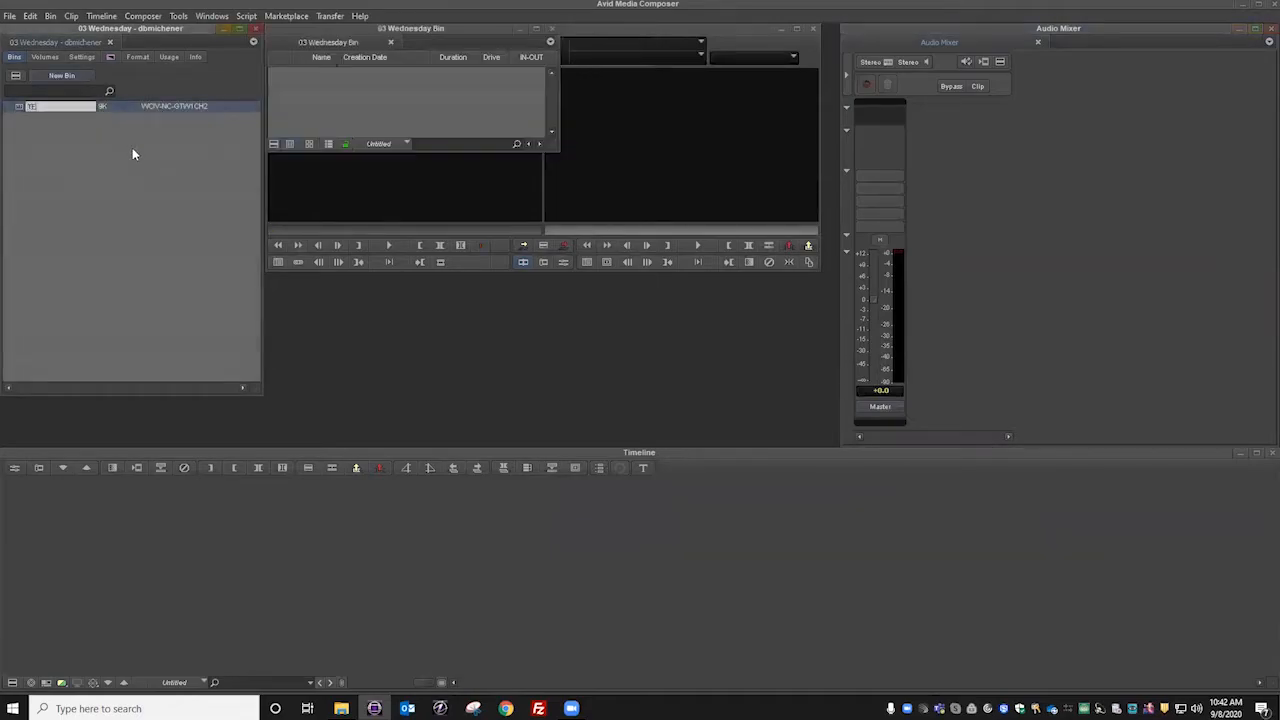
{"action": "left_click", "coordinate": [382, 115]}
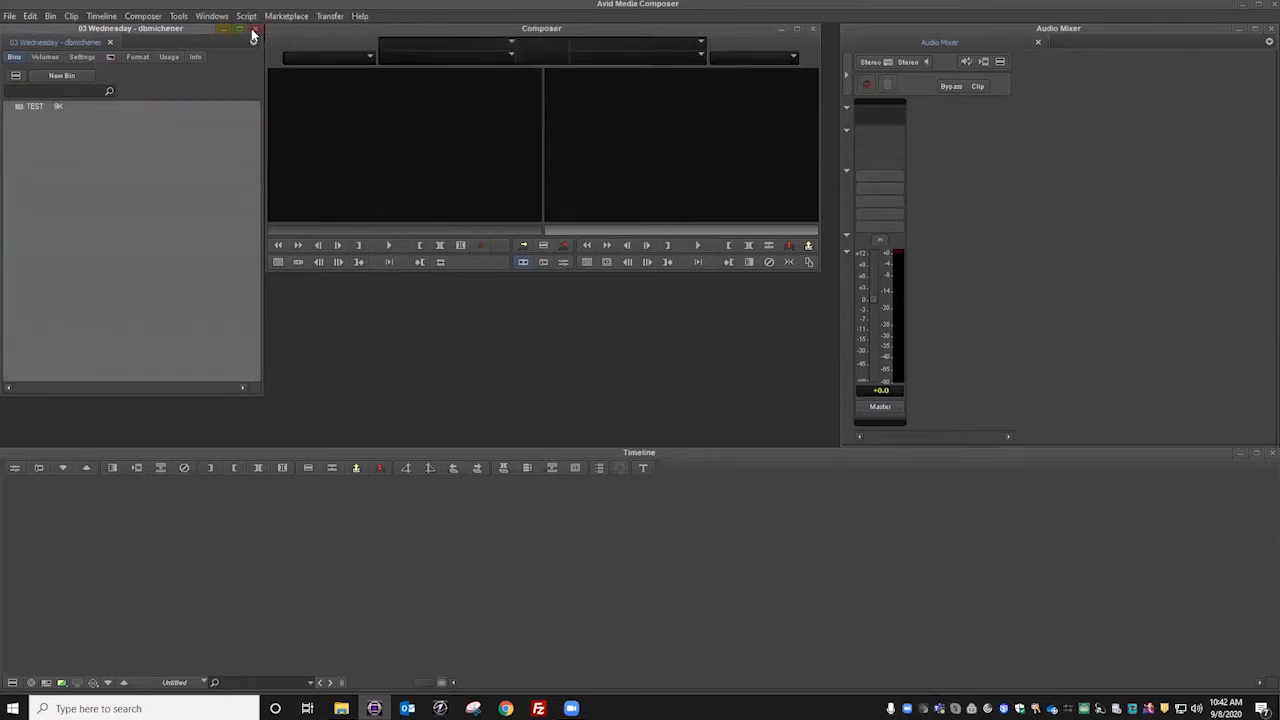
{"action": "left_click", "coordinate": [254, 29]}
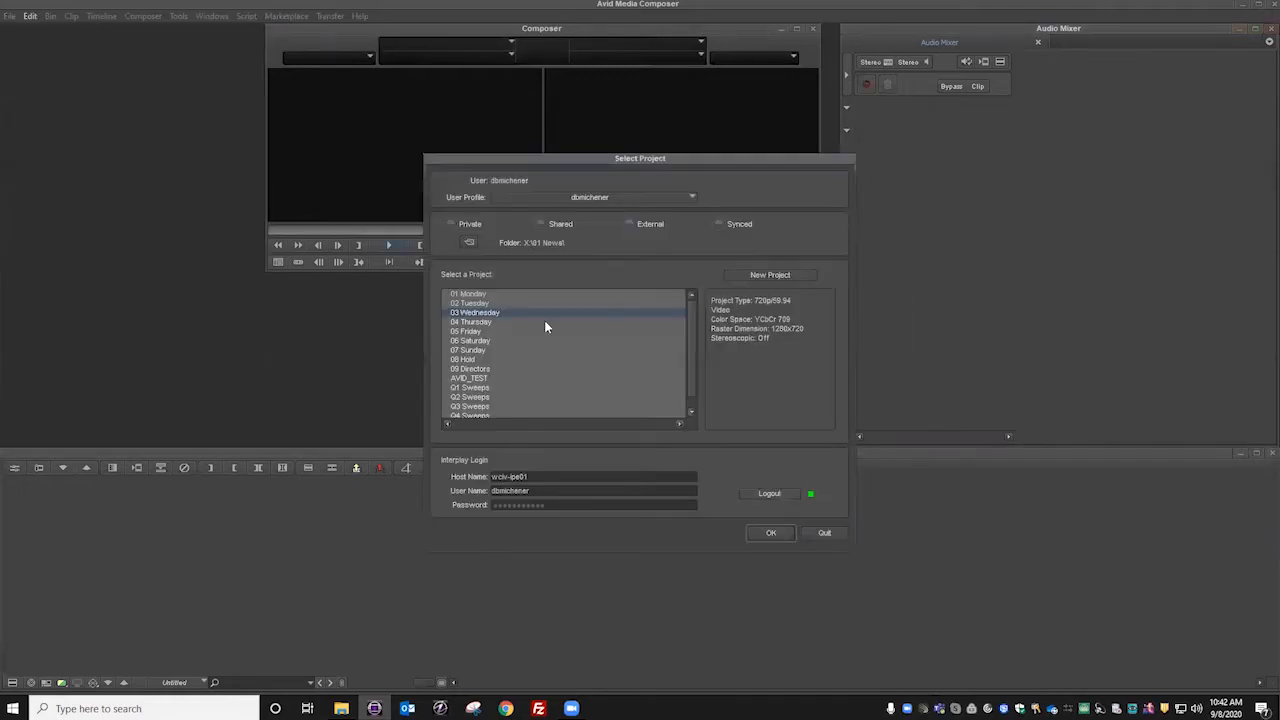
Step: Open the 05 Friday project, create a bin named TEST, and close the bin's window
{"action": "left_click", "coordinate": [477, 333]}
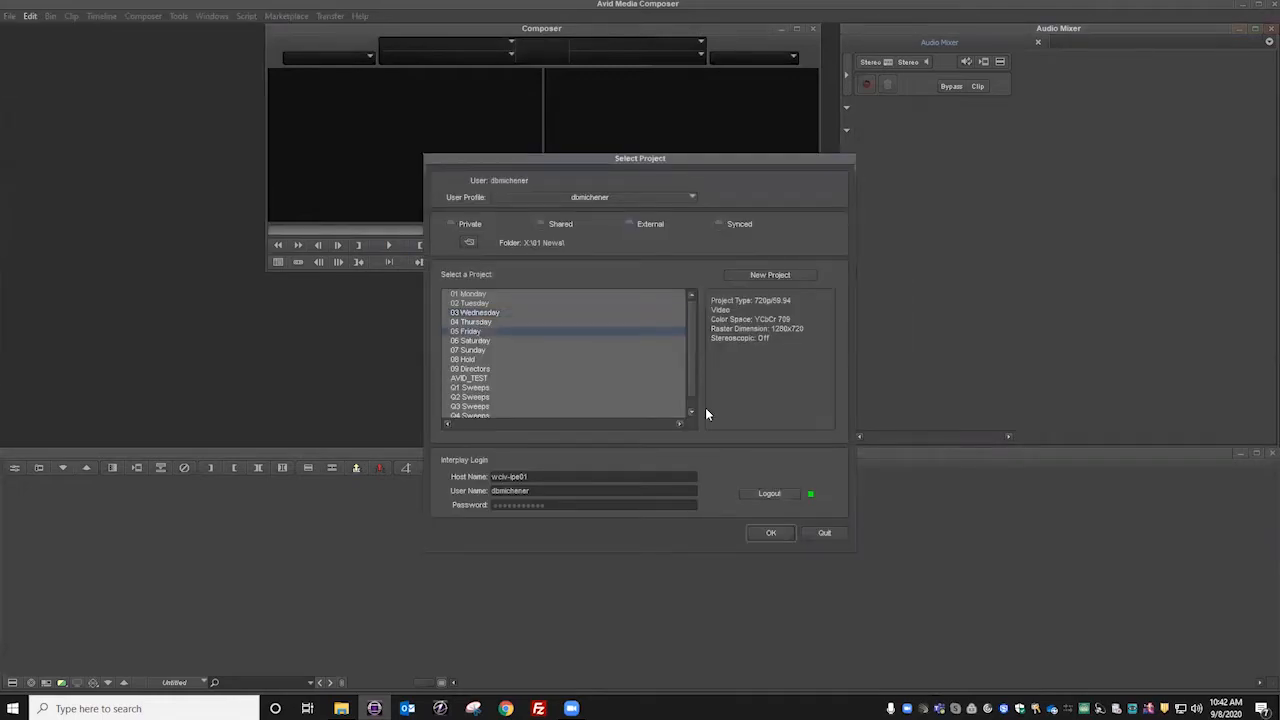
{"action": "left_click", "coordinate": [770, 534]}
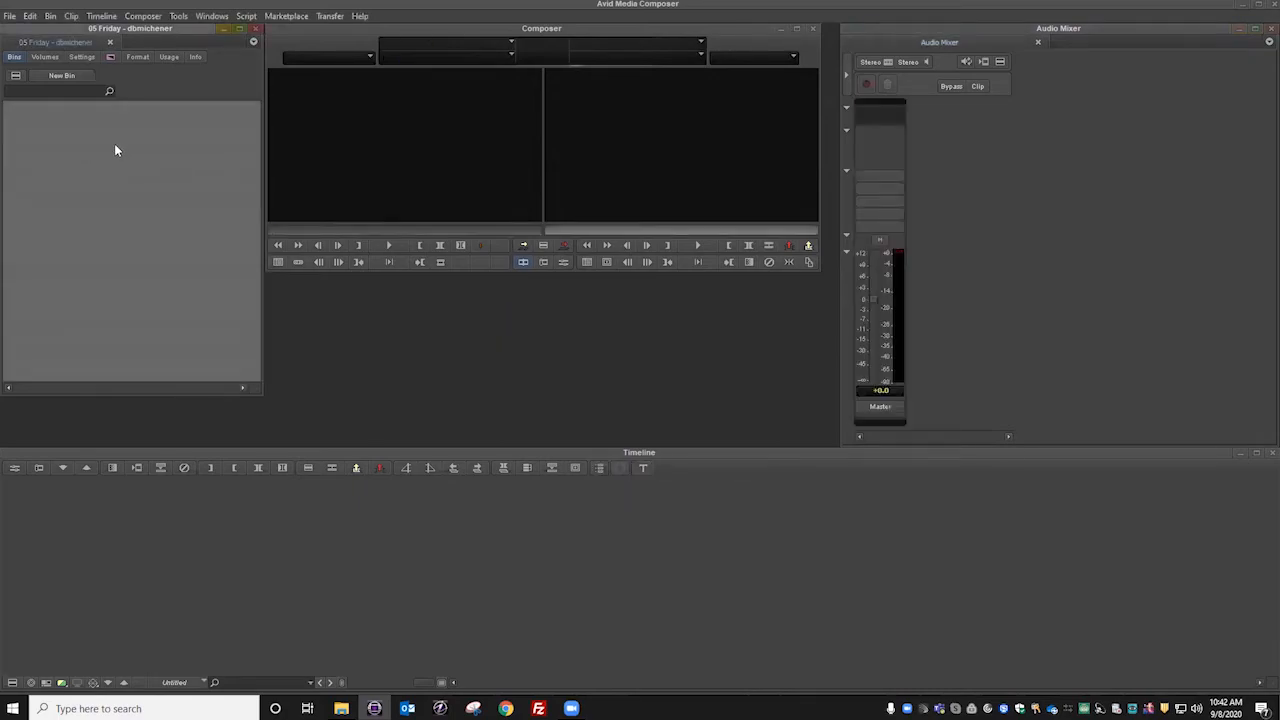
{"action": "left_click", "coordinate": [54, 79]}
{"action": "type", "text": "TSET"}
{"action": "key", "text": "BackSpace"}
{"action": "key", "text": "BackSpace"}
{"action": "key", "text": "BackSpace"}
{"action": "type", "text": "EST"}
{"action": "left_click", "coordinate": [334, 196]}
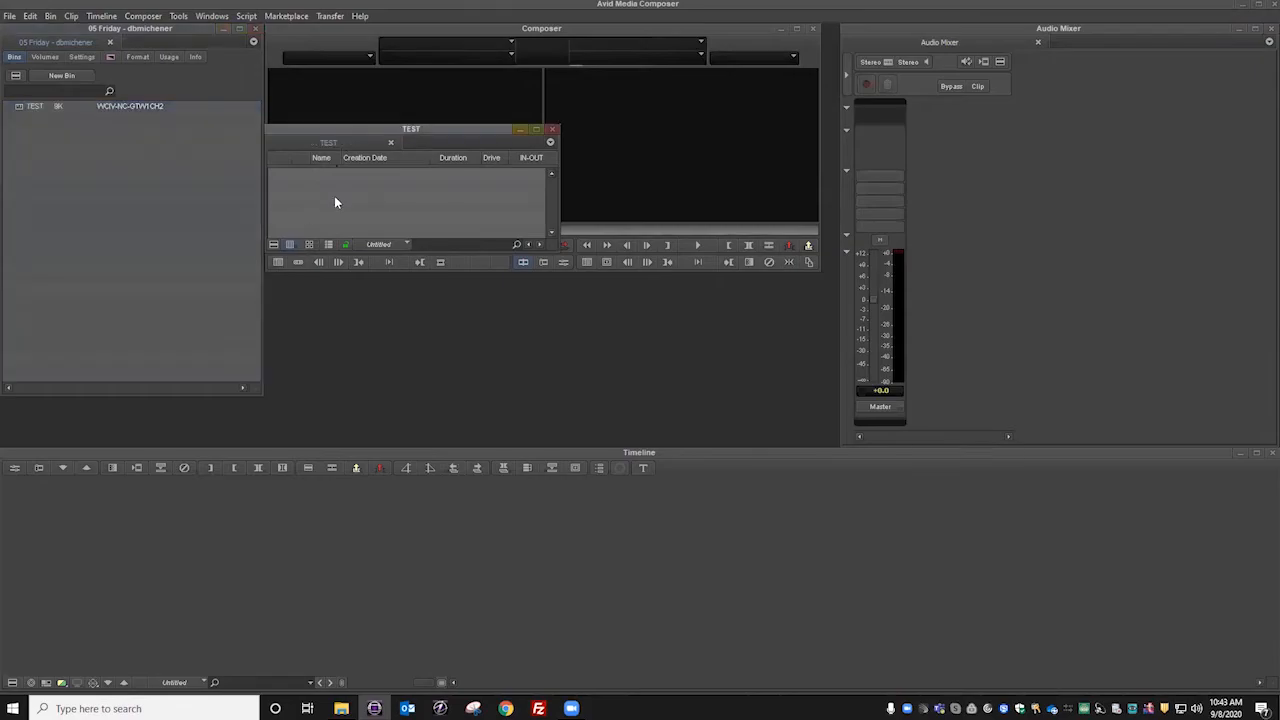
{"action": "left_click", "coordinate": [551, 129]}
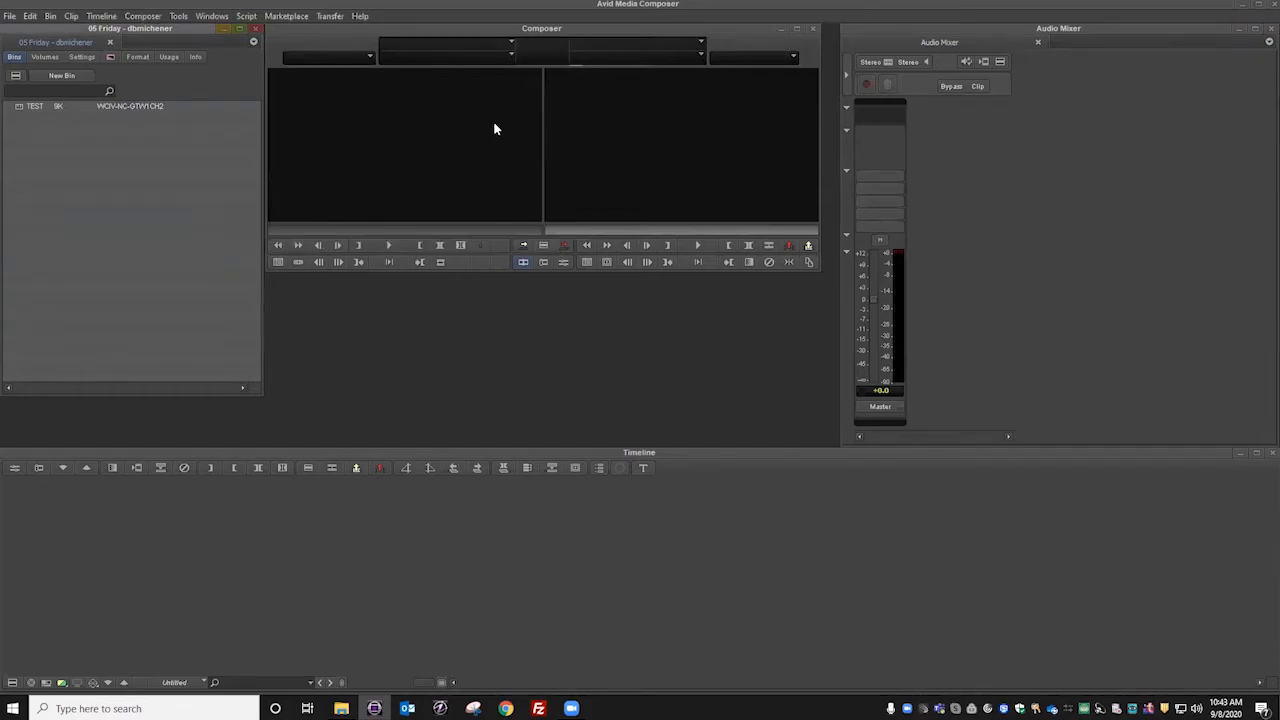
Step: Switch to File Explorer and open the live 02 Sports folder on the Projects drive alongside the Project Templates folder
{"action": "left_click", "coordinate": [1240, 6]}
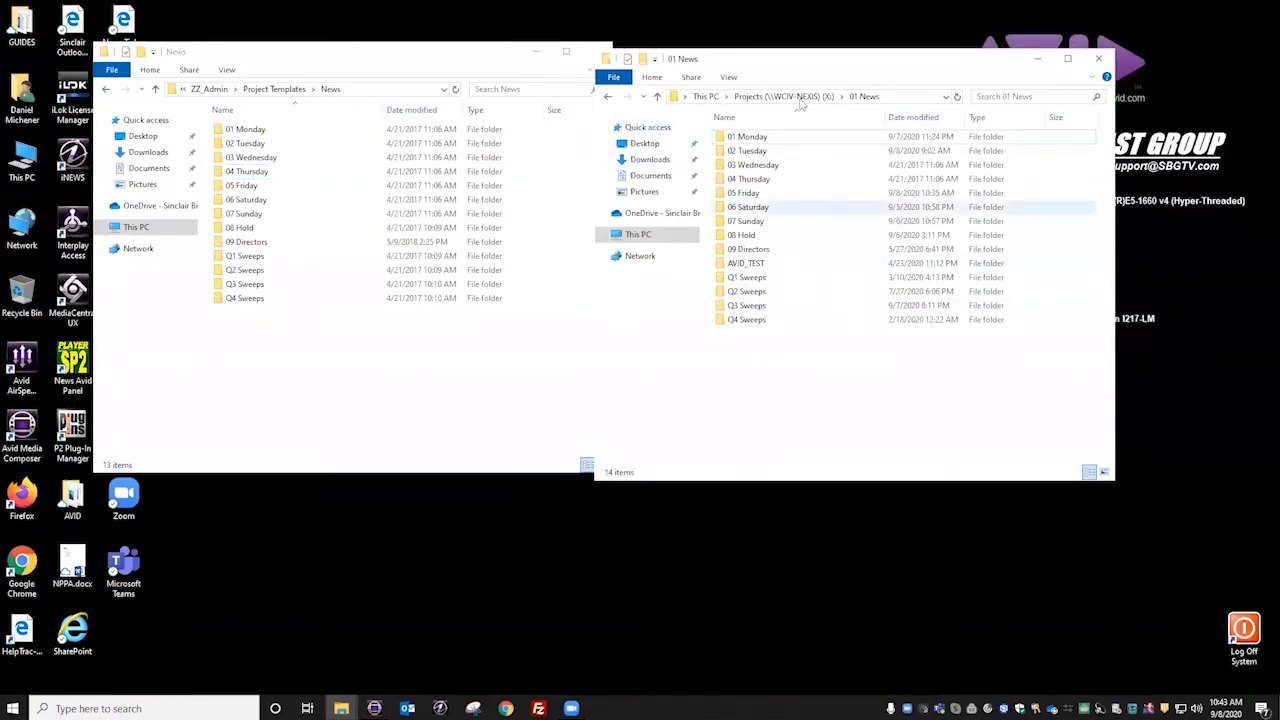
{"action": "left_click_drag", "start_coordinate": [827, 55], "coordinate": [881, 49]}
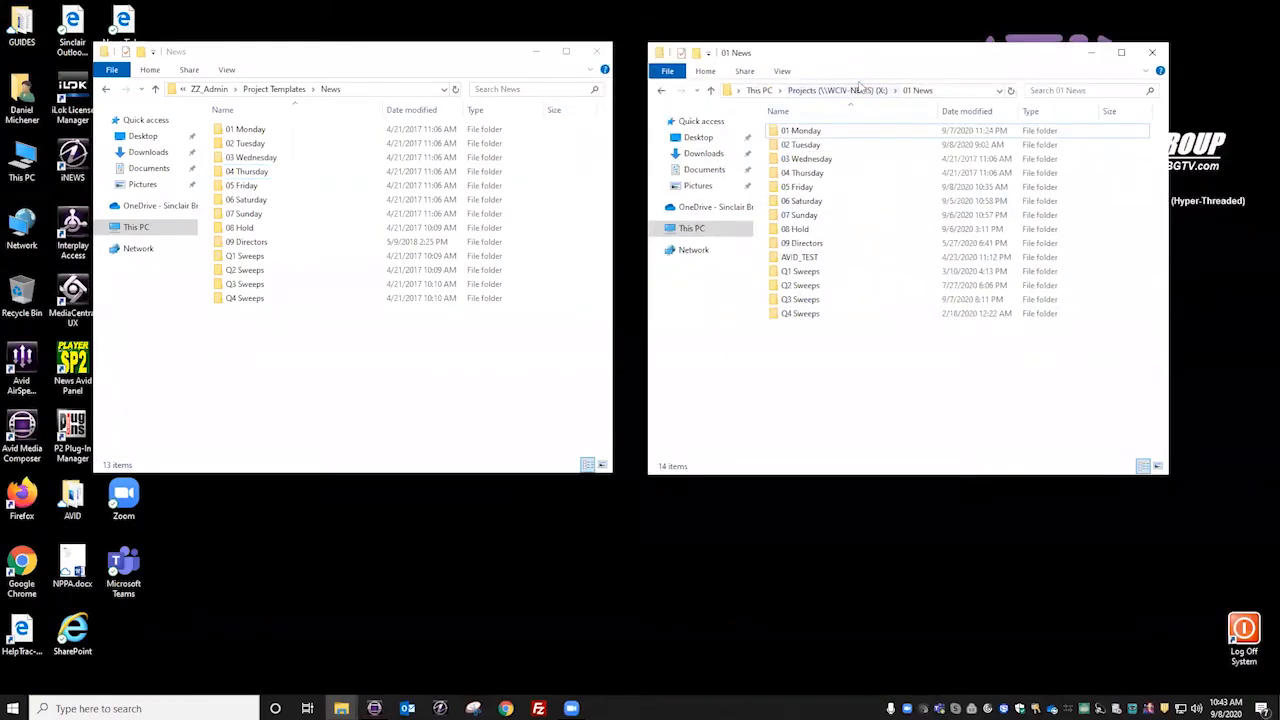
{"action": "left_click", "coordinate": [838, 90]}
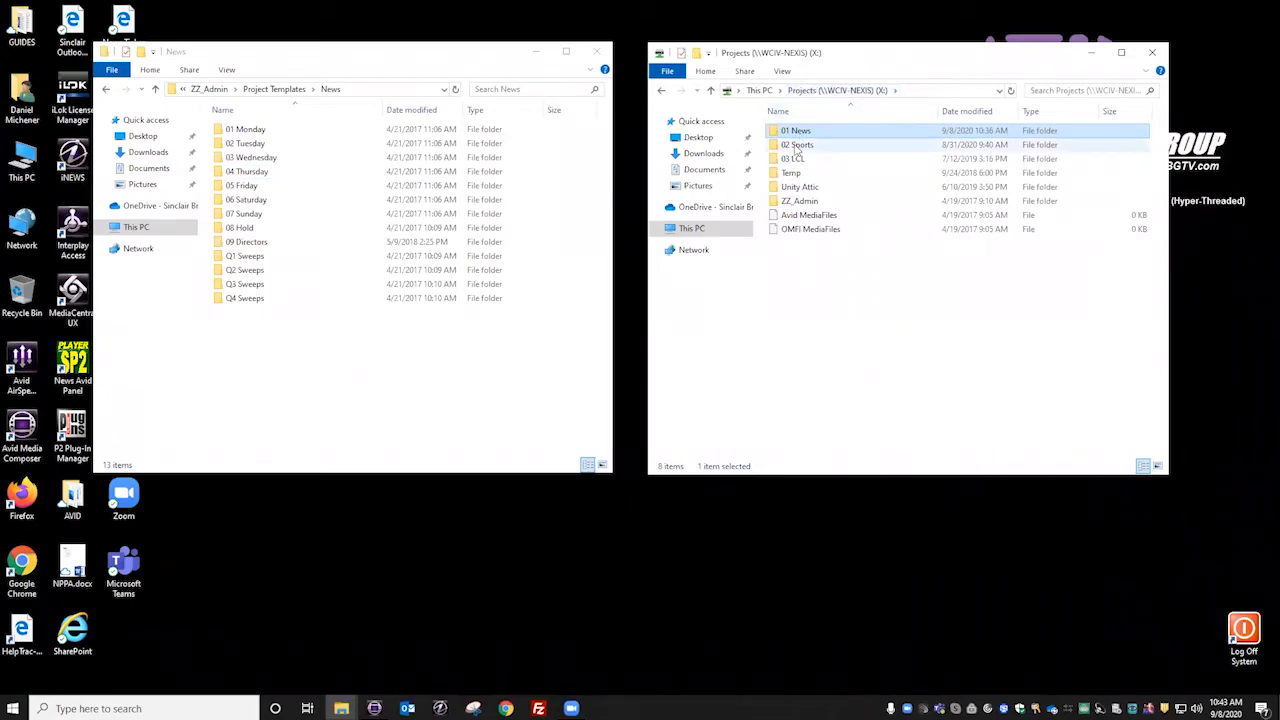
{"action": "left_click", "coordinate": [797, 148]}
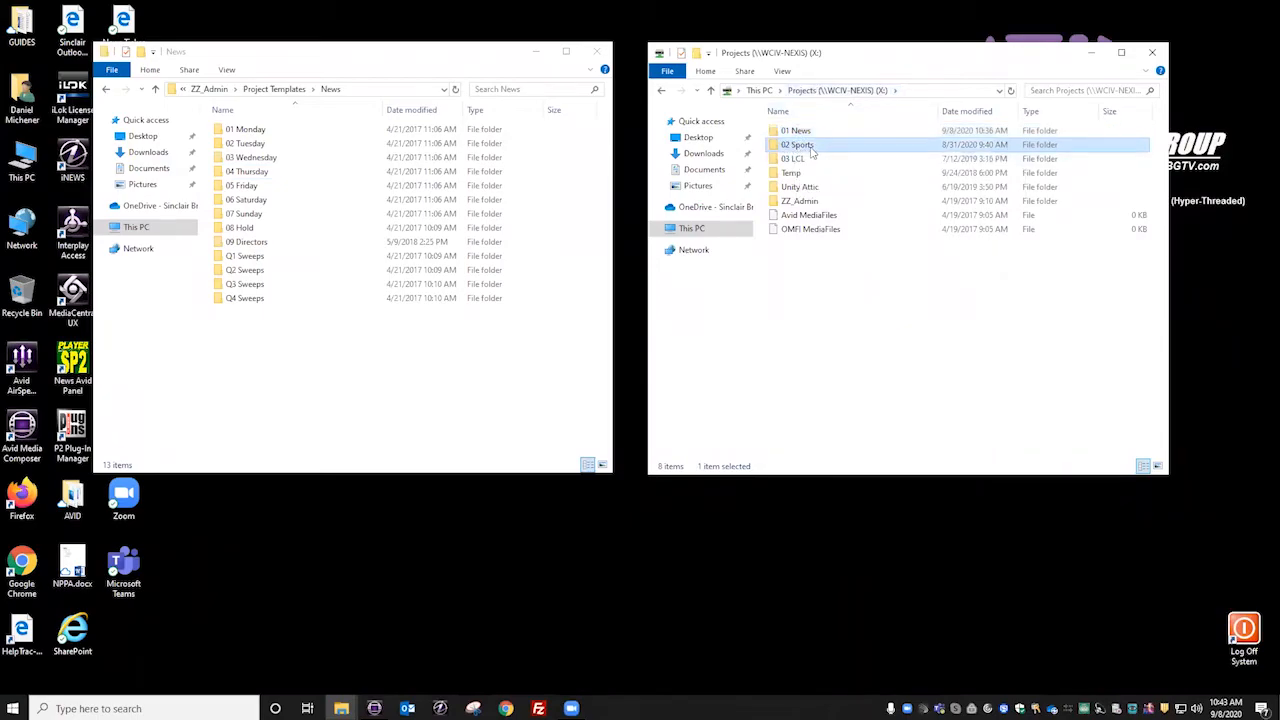
{"action": "double_click", "coordinate": [812, 150]}
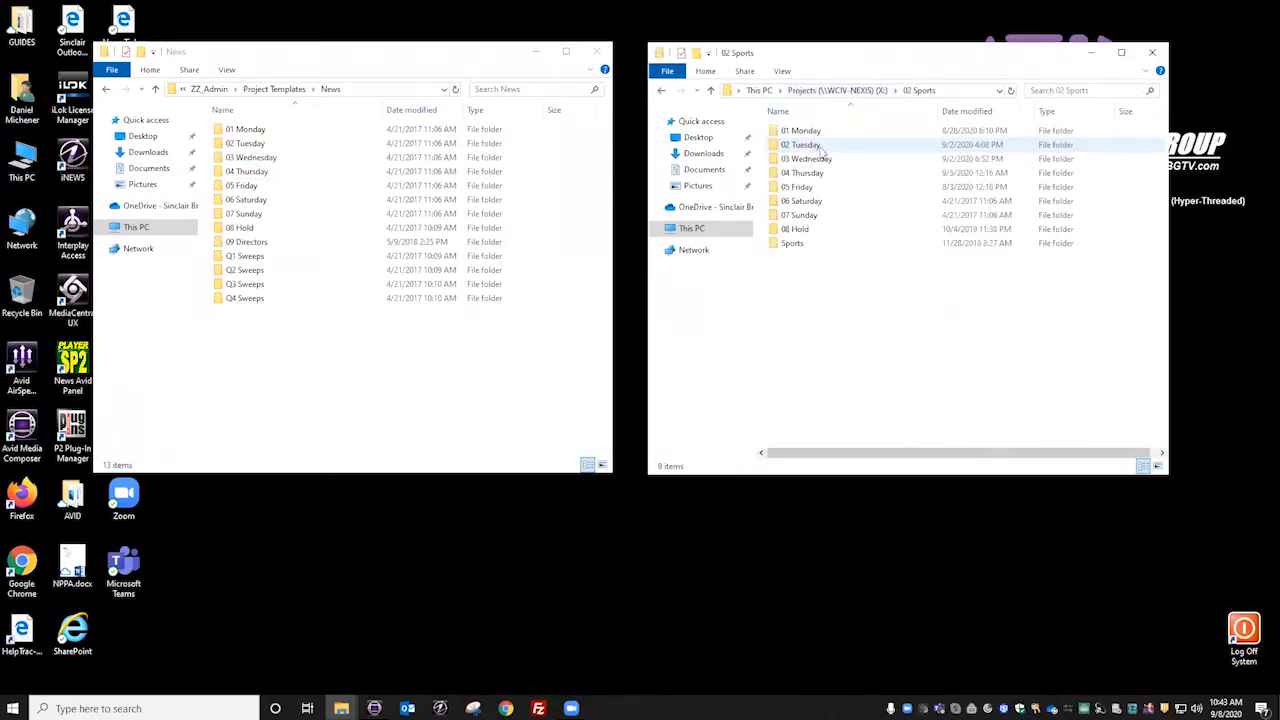
{"action": "left_click", "coordinate": [288, 90]}
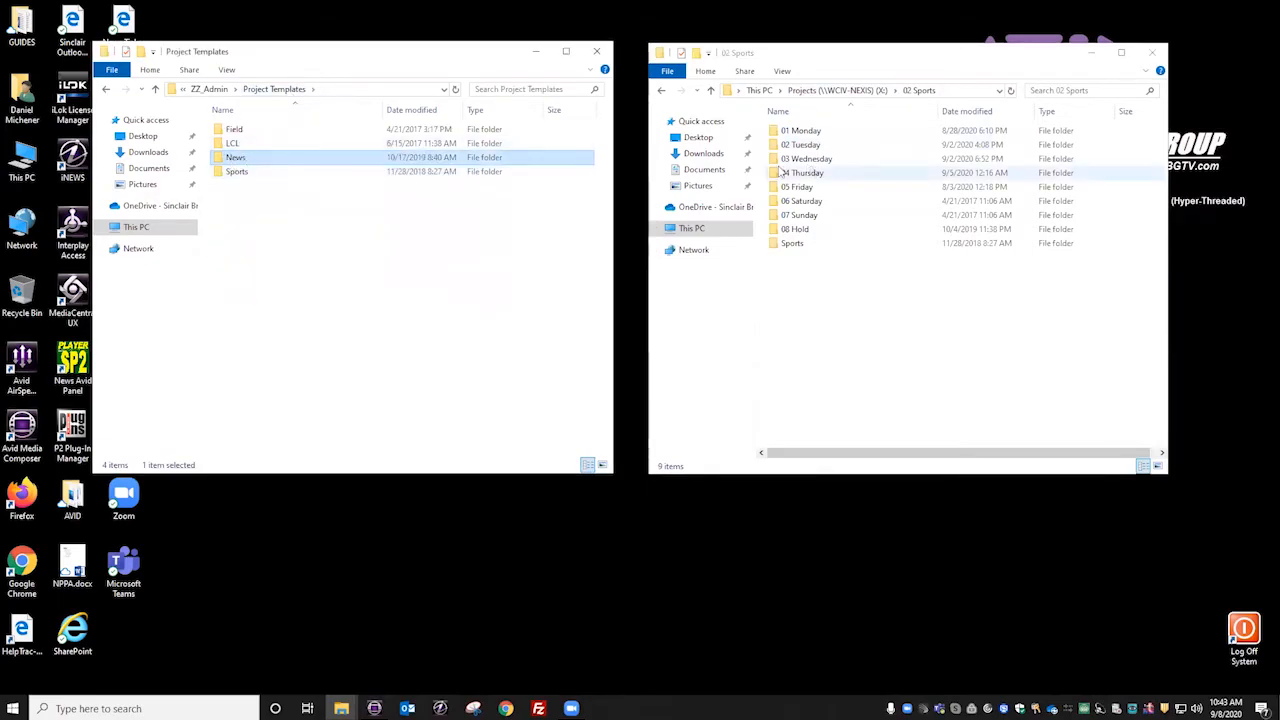
Step: Open the Sports template folder and inspect the contents of the live 03 Wednesday and 04 Thursday sports projects
{"action": "double_click", "coordinate": [234, 172]}
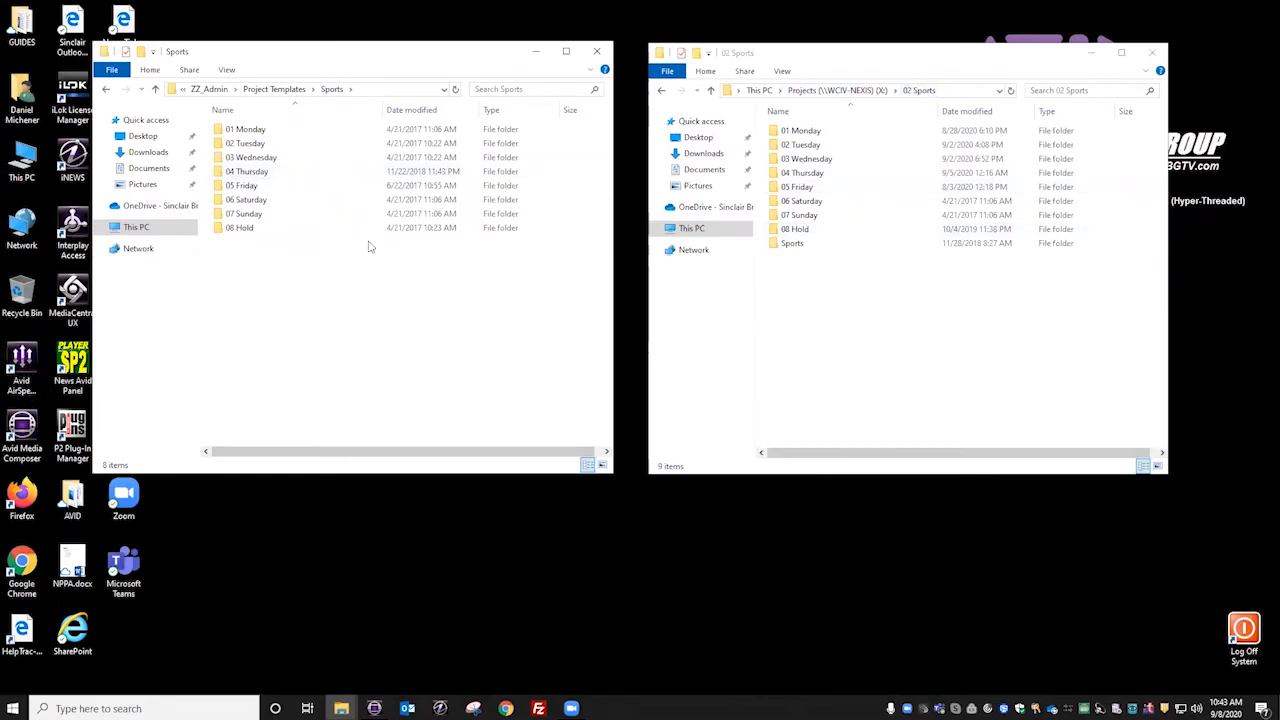
{"action": "double_click", "coordinate": [804, 160]}
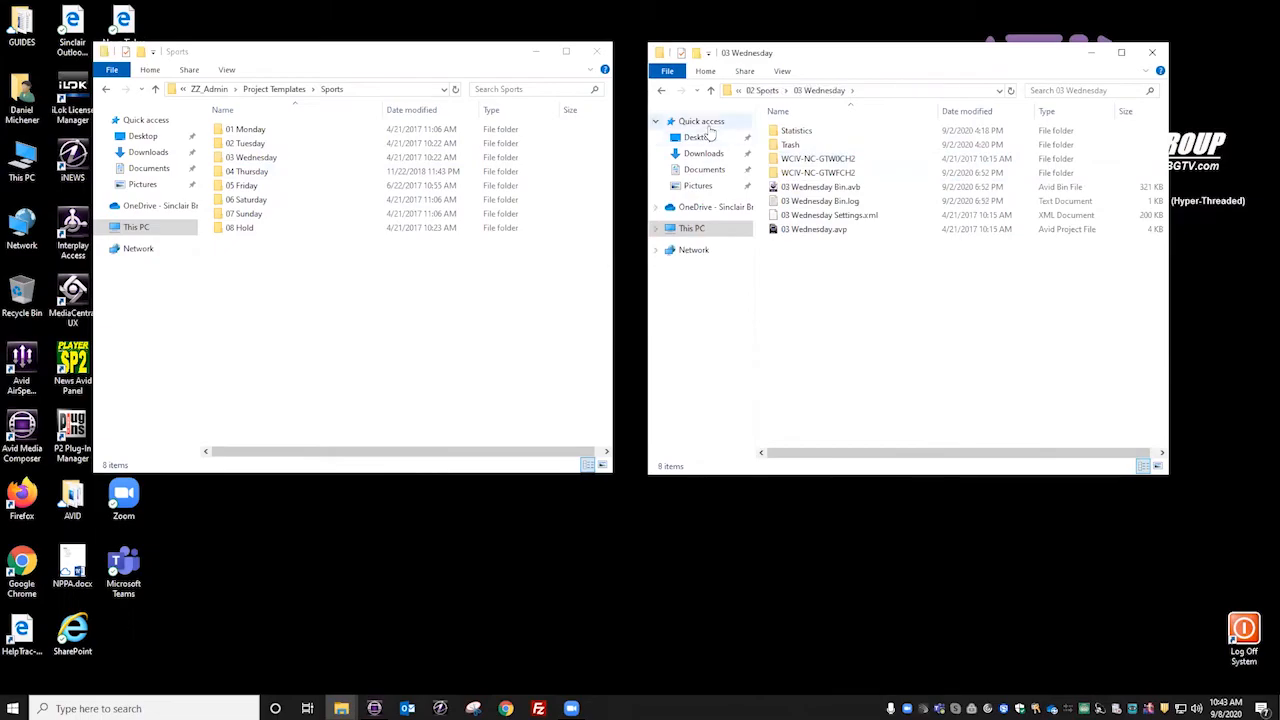
{"action": "left_click", "coordinate": [660, 91]}
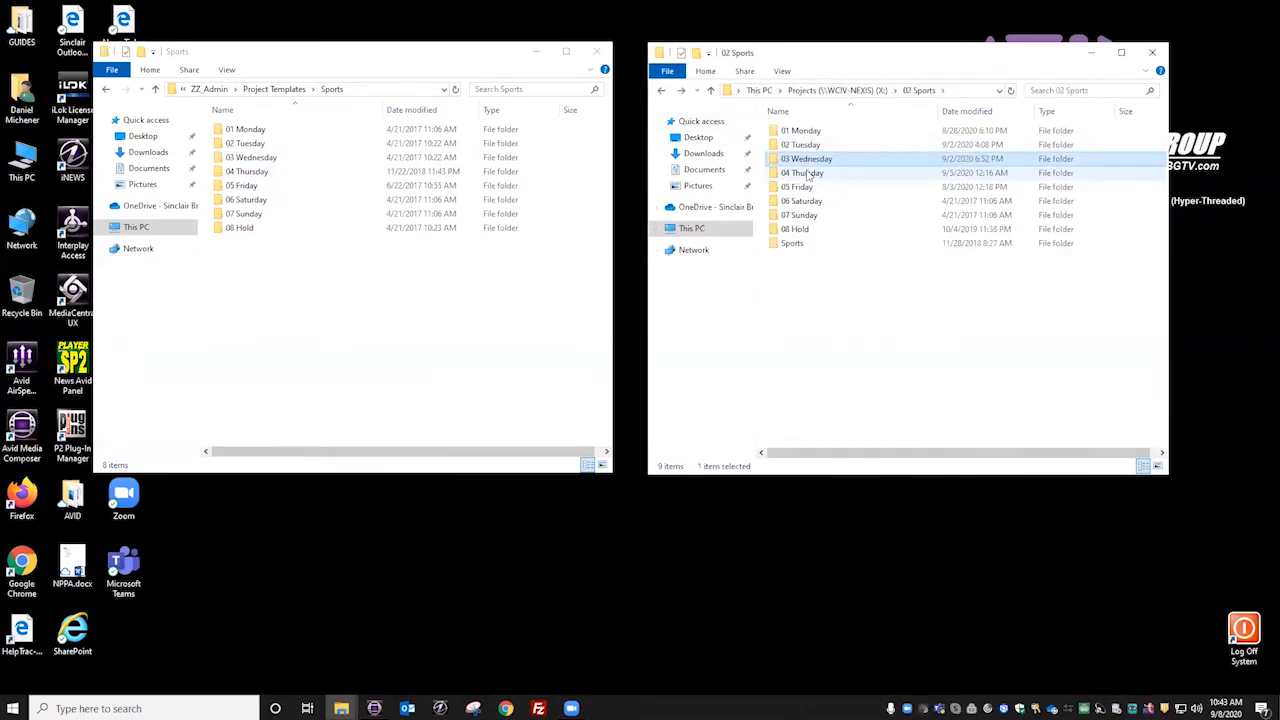
{"action": "double_click", "coordinate": [812, 172]}
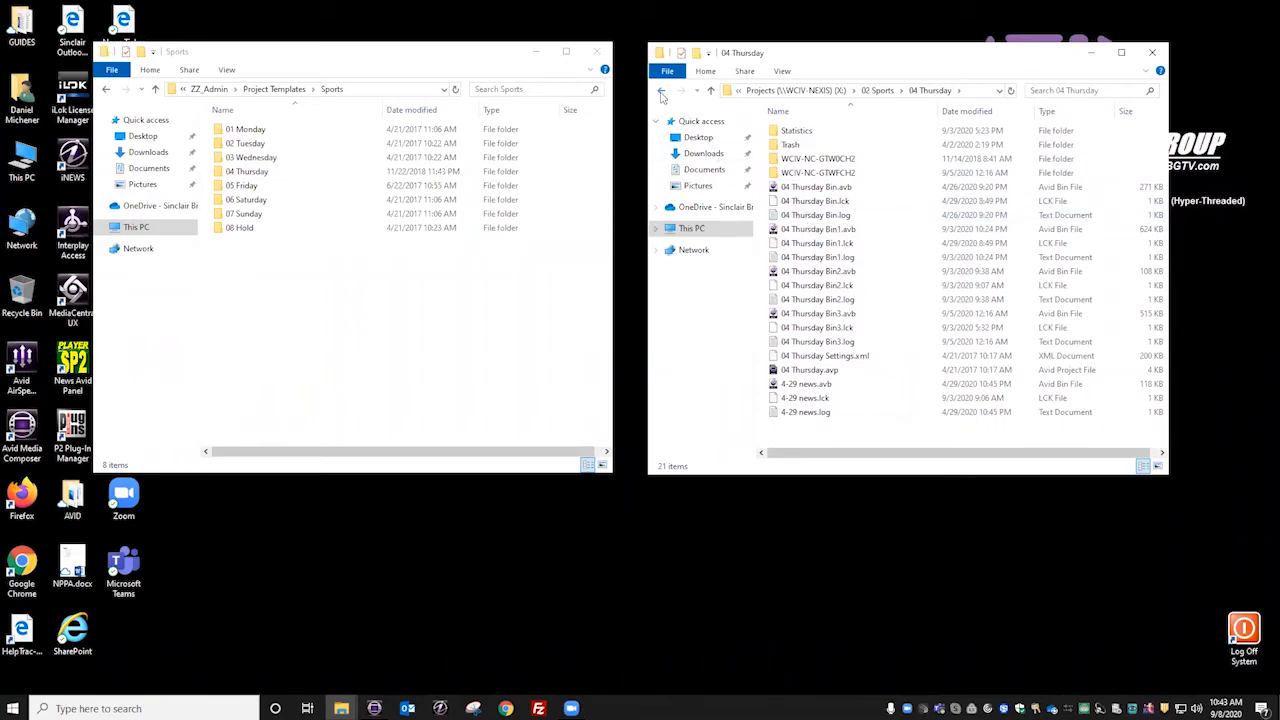
{"action": "left_click", "coordinate": [660, 90]}
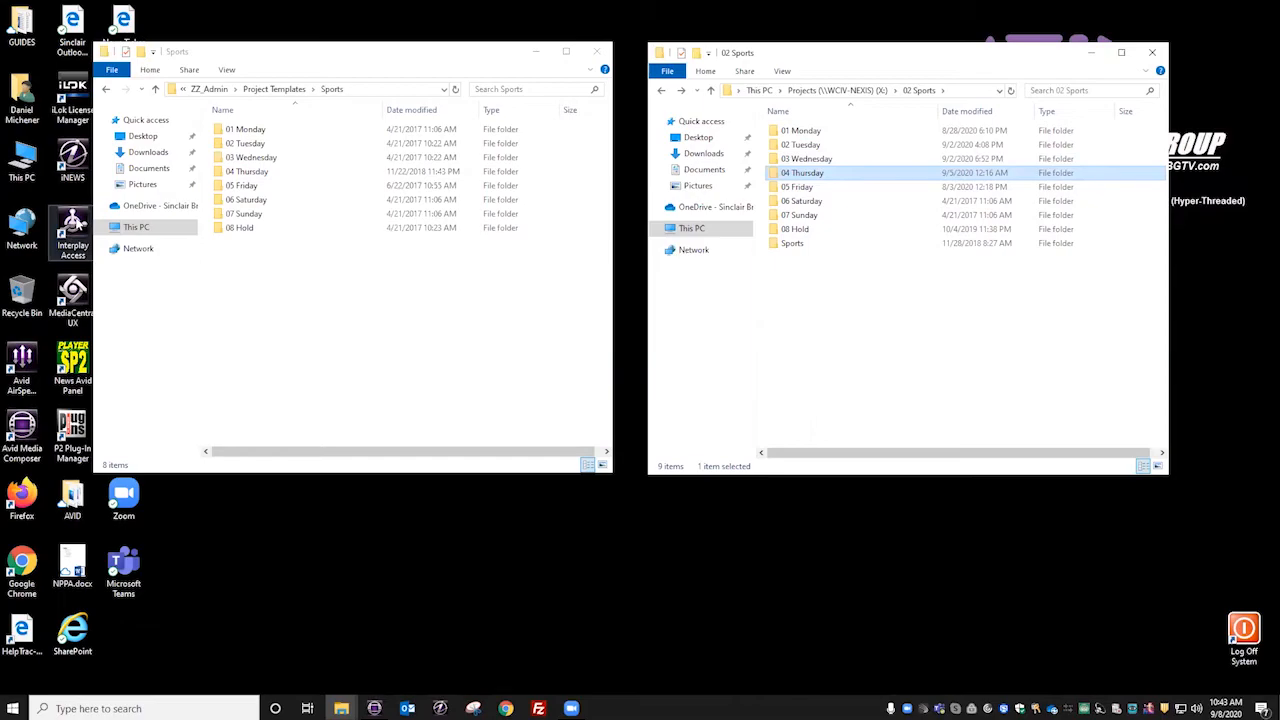
Step: Log on to Interplay Access with the account password, collapse Catalogs and 01 News, and expand 02 Sports under Projects
{"action": "left_click", "coordinate": [78, 220]}
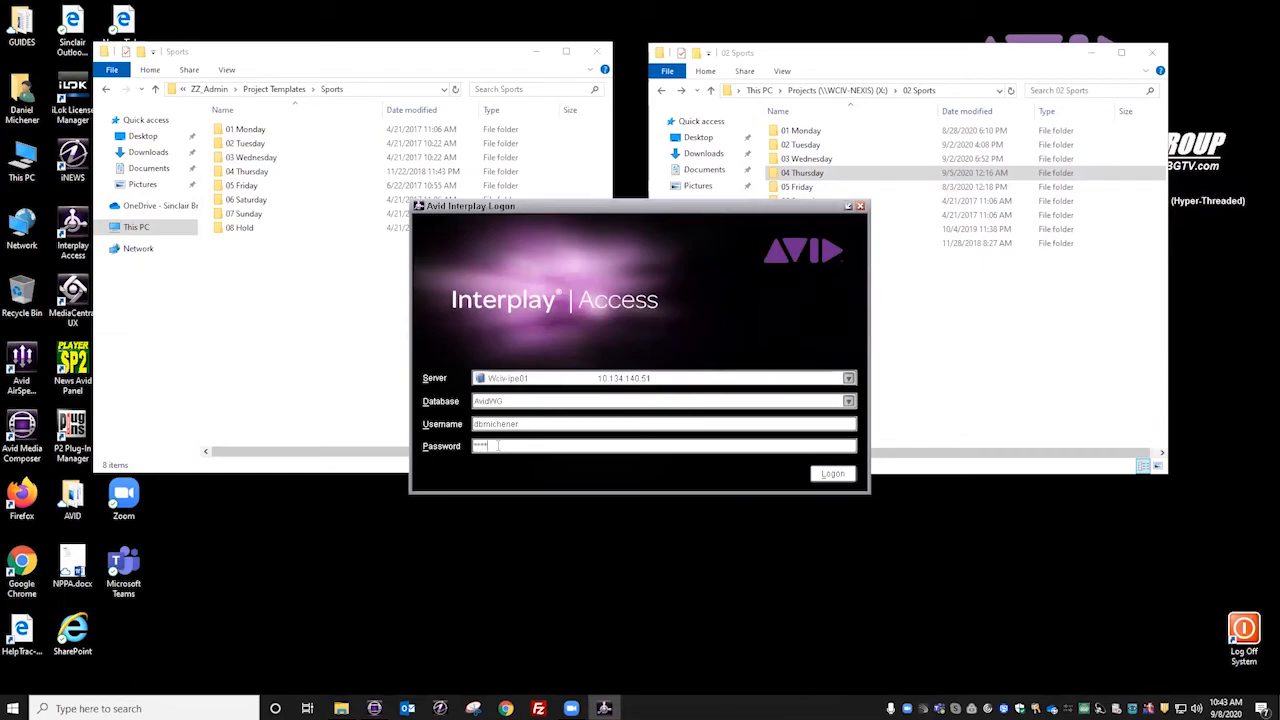
{"action": "key", "text": "Return"}
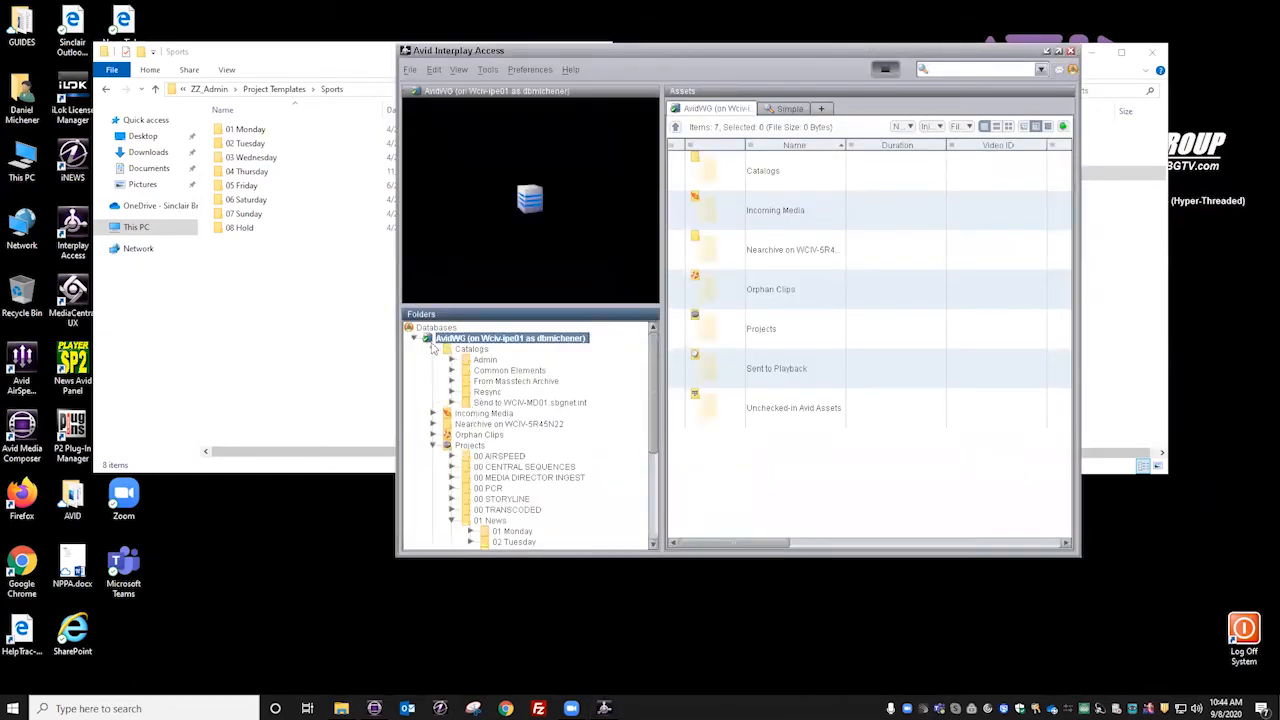
{"action": "left_click", "coordinate": [432, 349]}
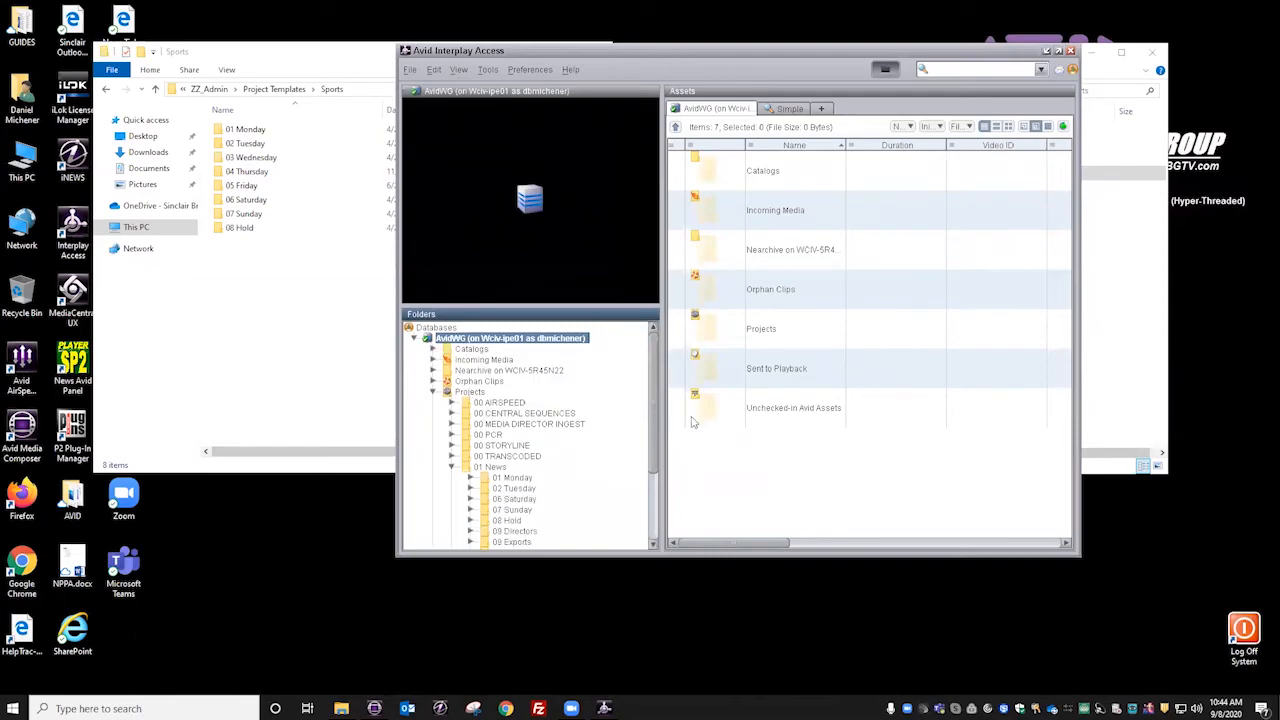
{"action": "left_click_drag", "start_coordinate": [652, 423], "coordinate": [656, 462]}
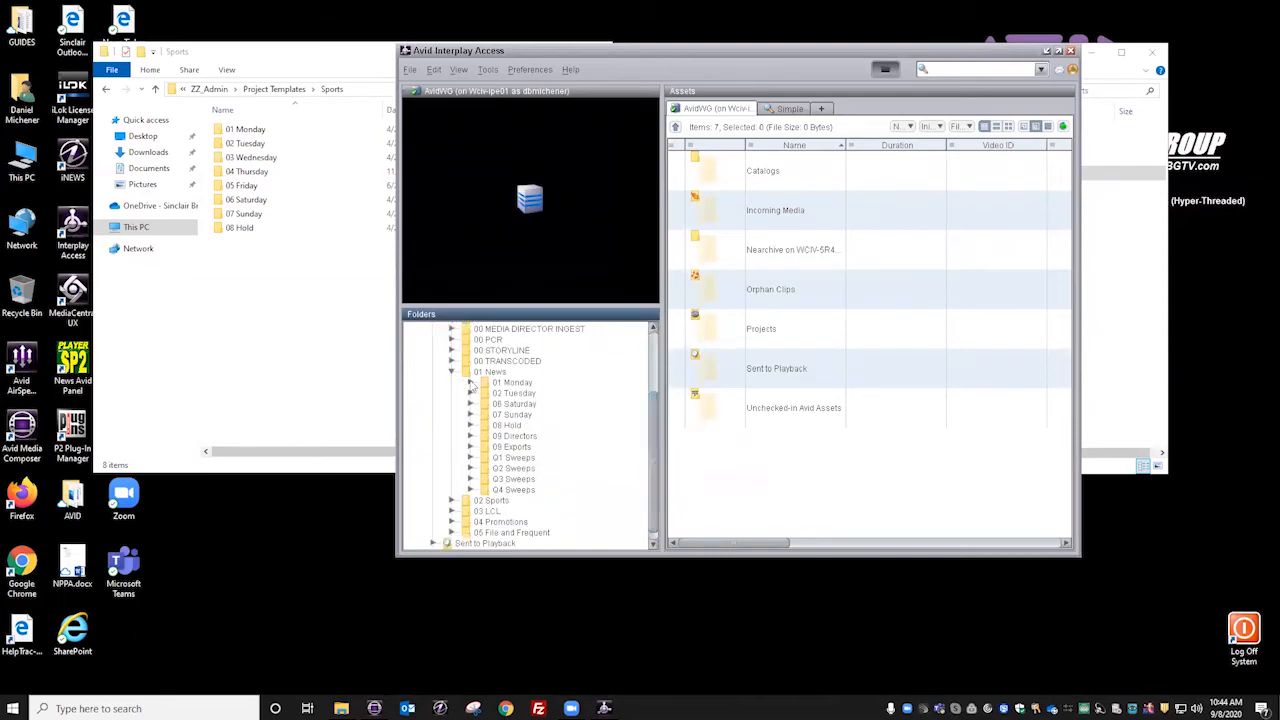
{"action": "left_click", "coordinate": [456, 381]}
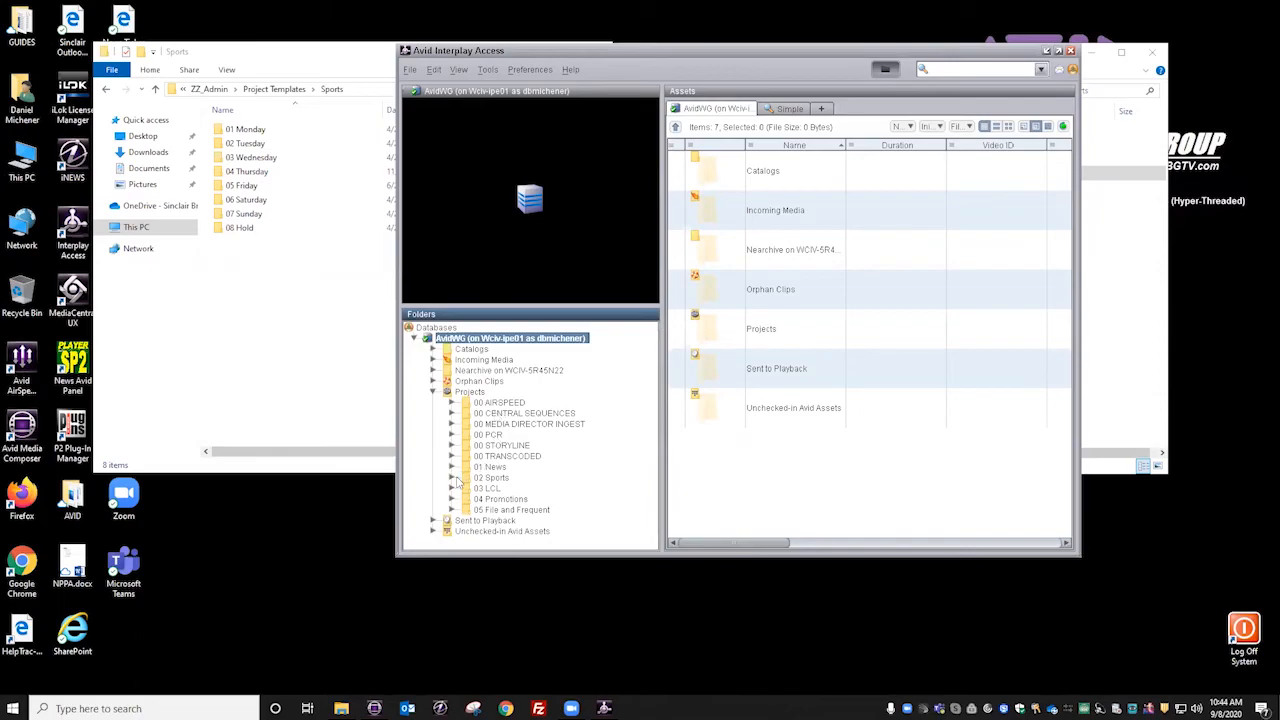
{"action": "left_click", "coordinate": [451, 478]}
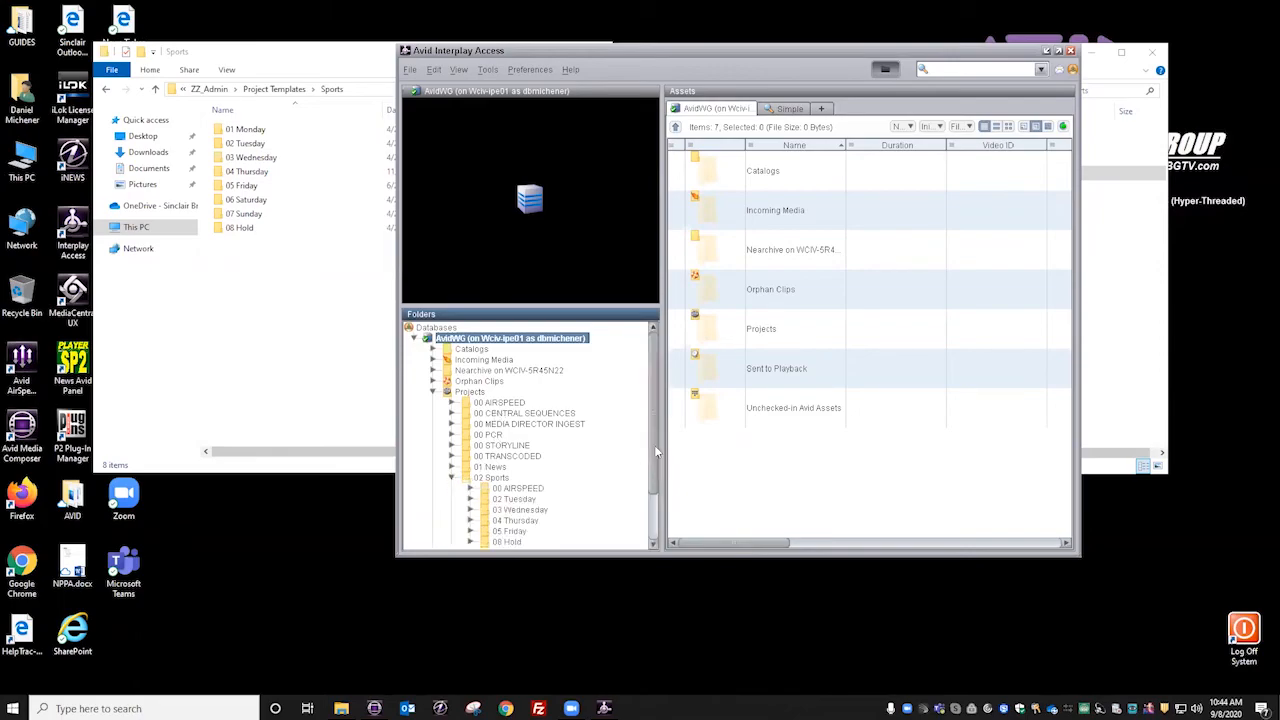
Step: Review the bins in the 02 Tuesday, 03 Wednesday, 04 Thursday and 05 Friday sports folders, and close Interplay Access
{"action": "scroll", "coordinate": [656, 450], "scroll_direction": "down", "scroll_amount": 3}
{"action": "left_click", "coordinate": [515, 439]}
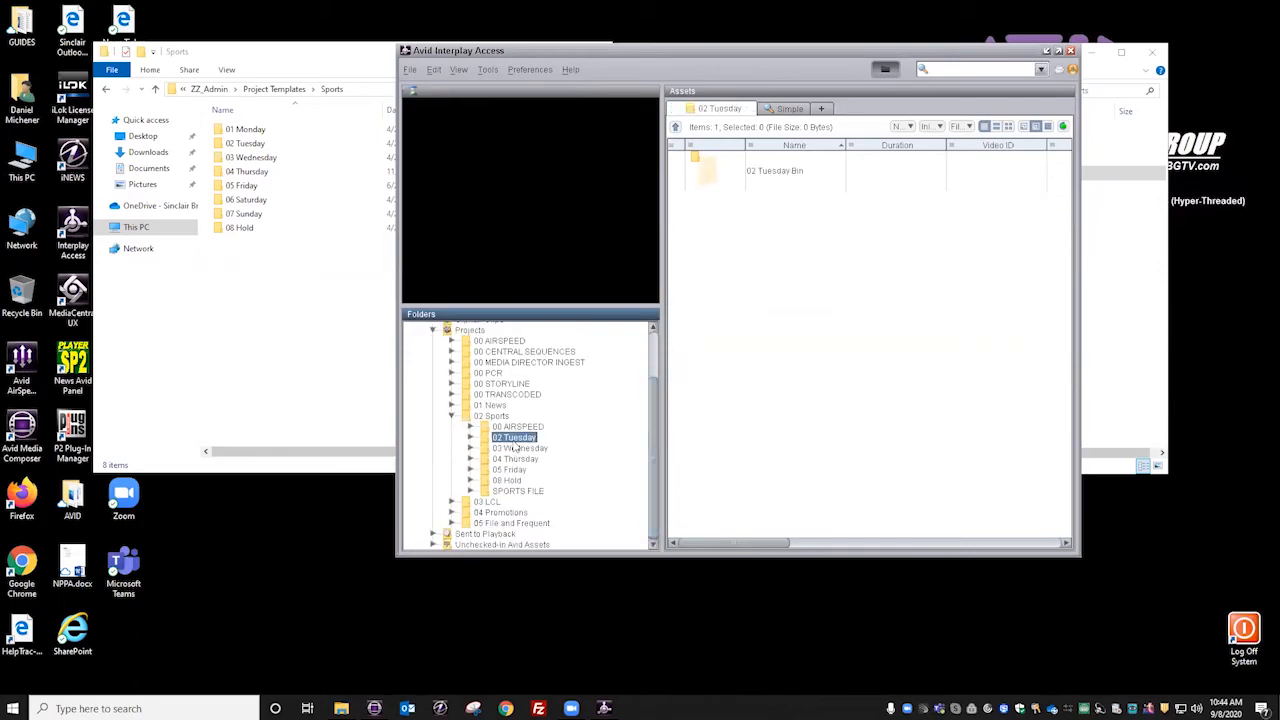
{"action": "left_click", "coordinate": [522, 449]}
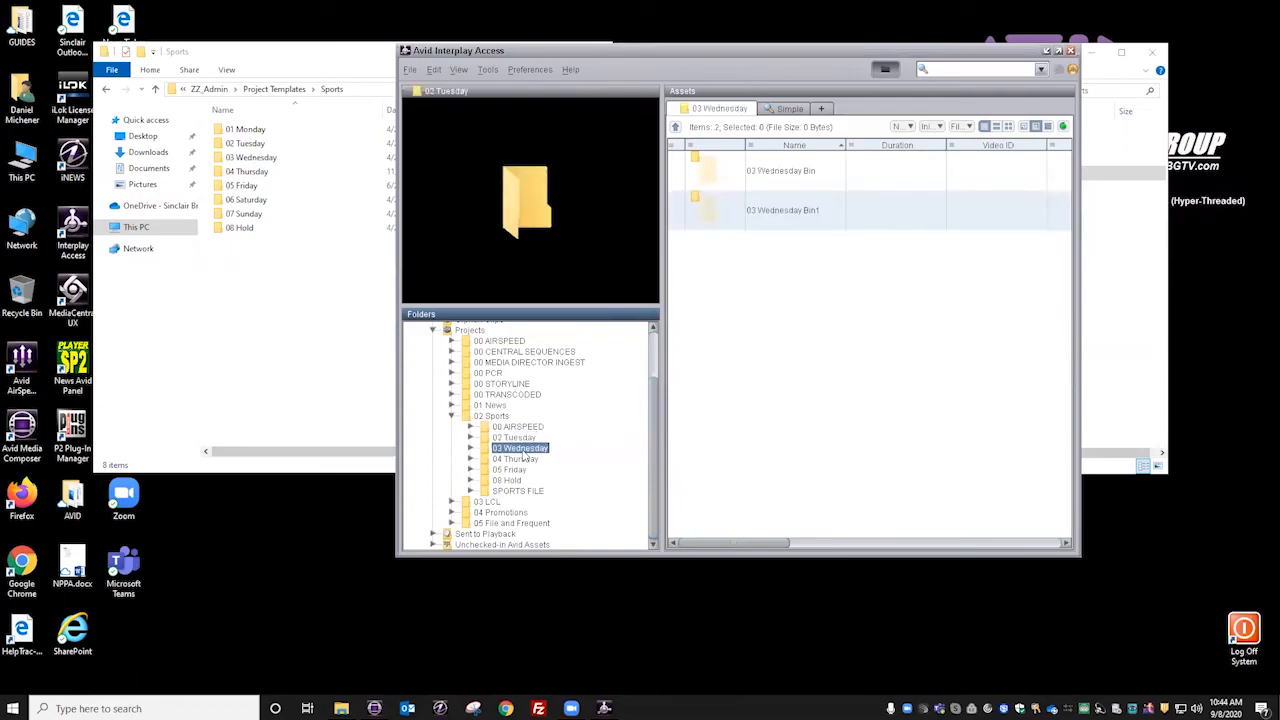
{"action": "left_click", "coordinate": [522, 460]}
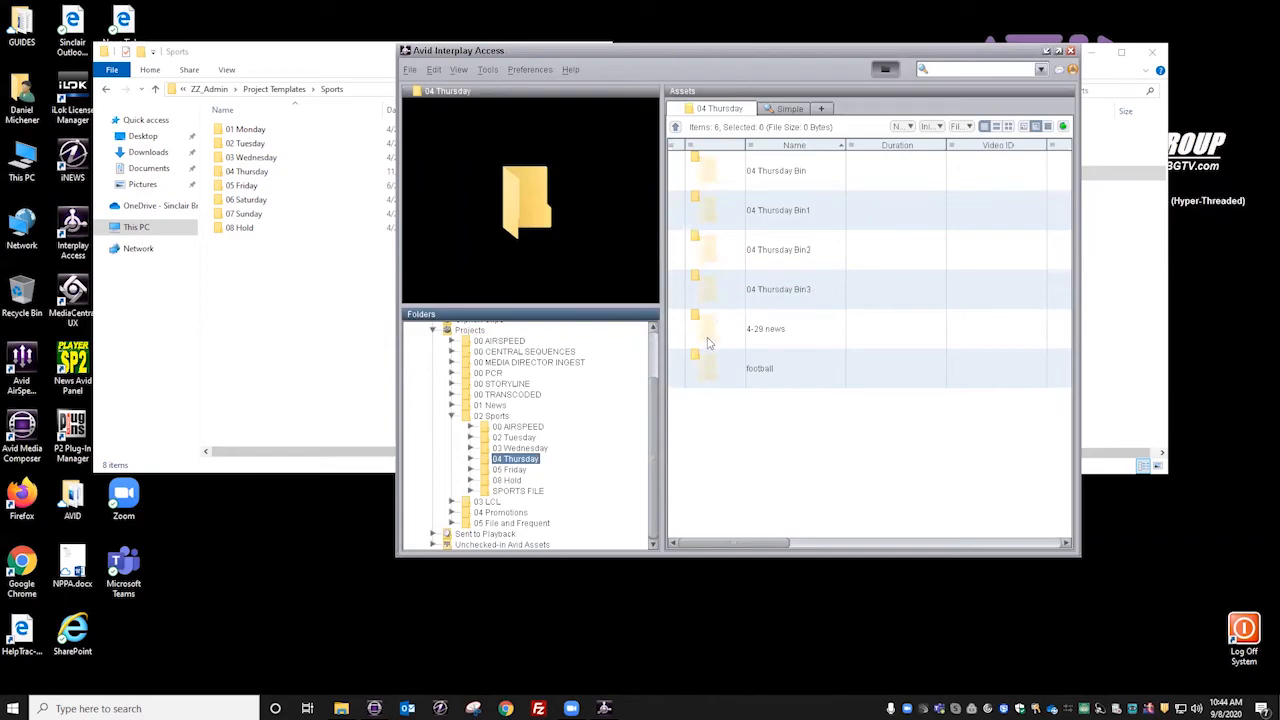
{"action": "left_click", "coordinate": [512, 470]}
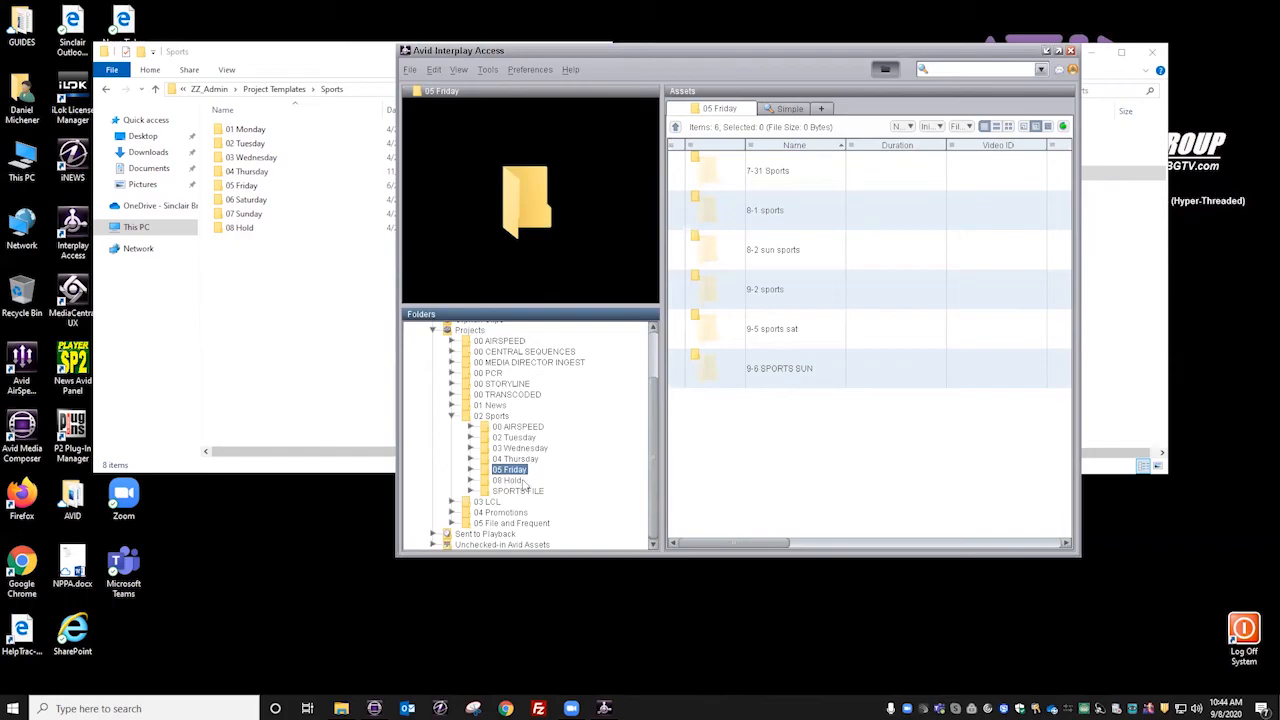
{"action": "left_click", "coordinate": [857, 465]}
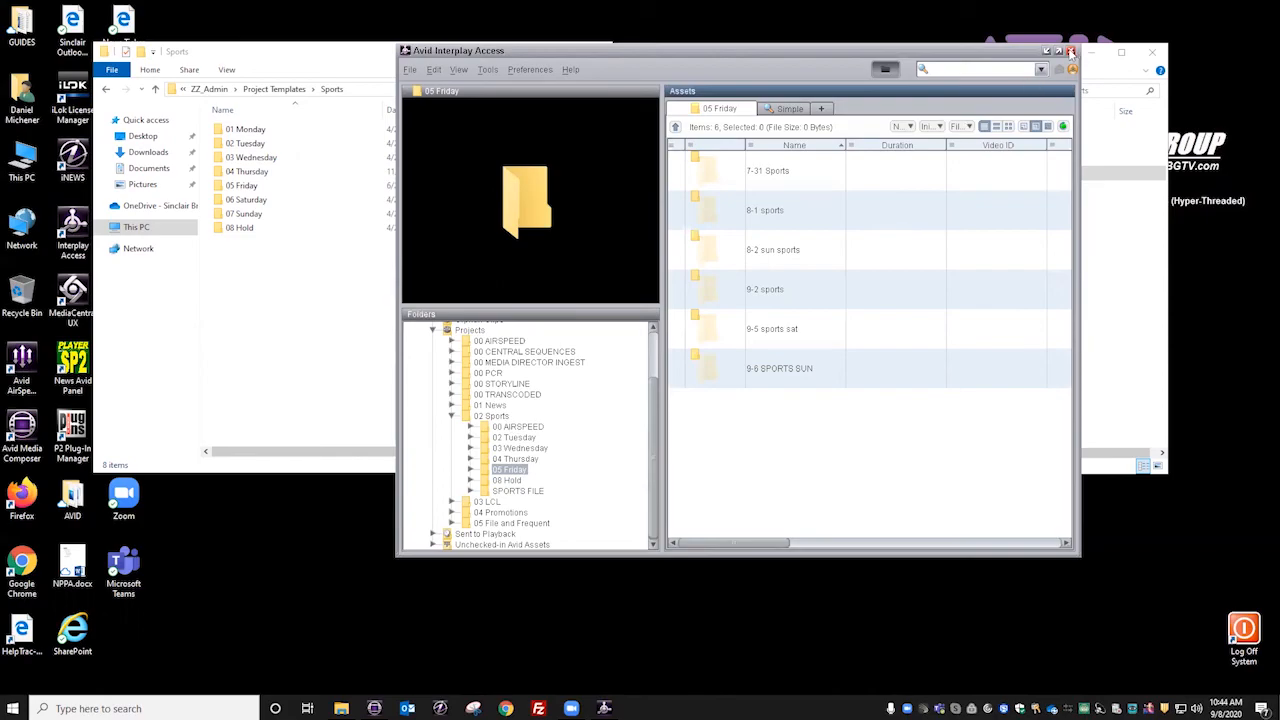
{"action": "left_click", "coordinate": [1070, 51]}
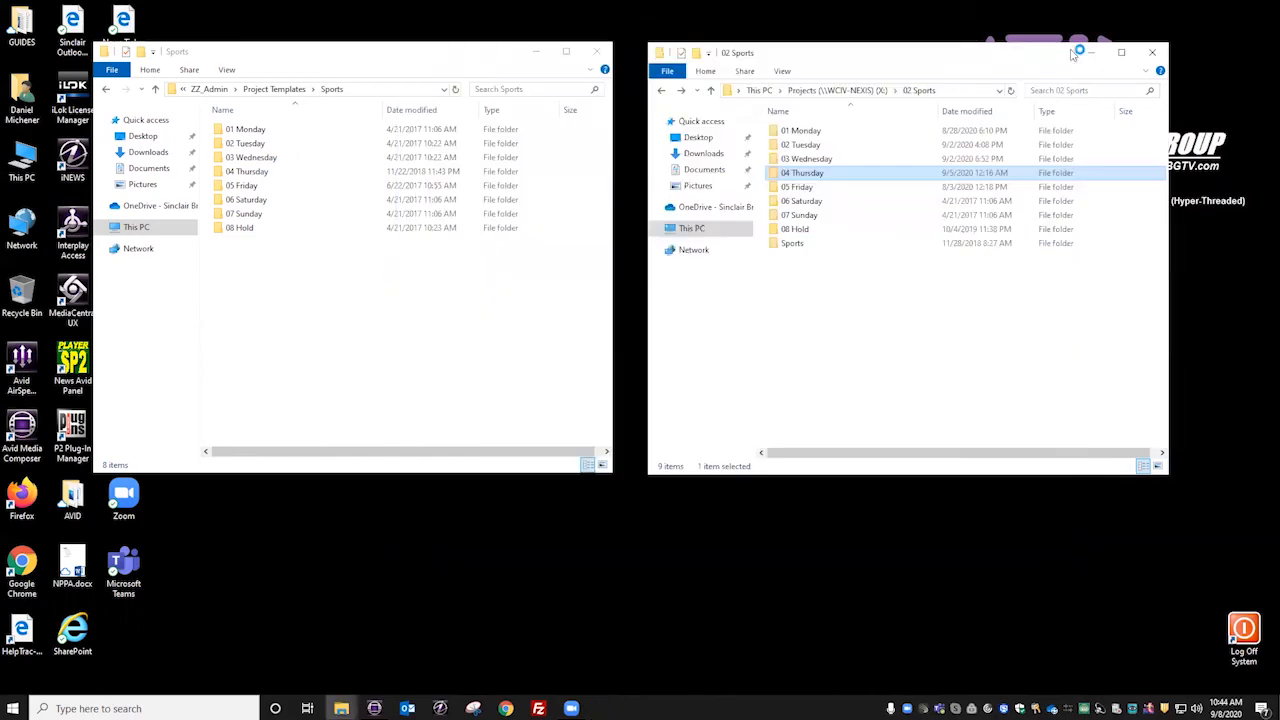
{"action": "left_click", "coordinate": [842, 323]}
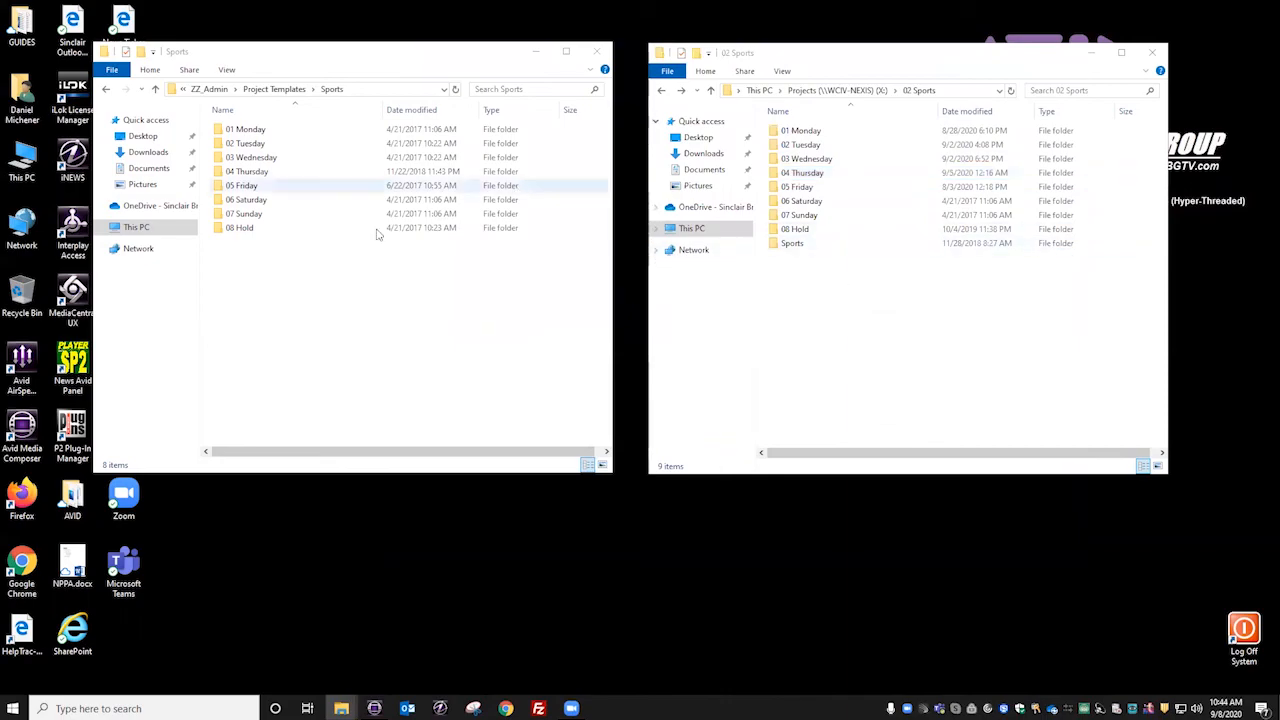